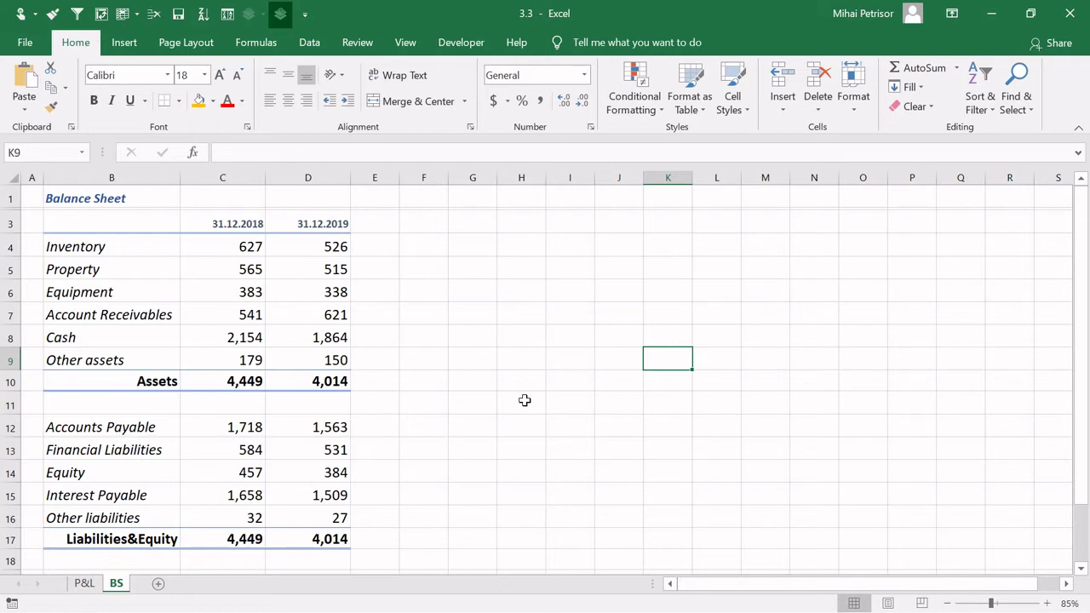
{"action": "left_click", "coordinate": [430, 374]}
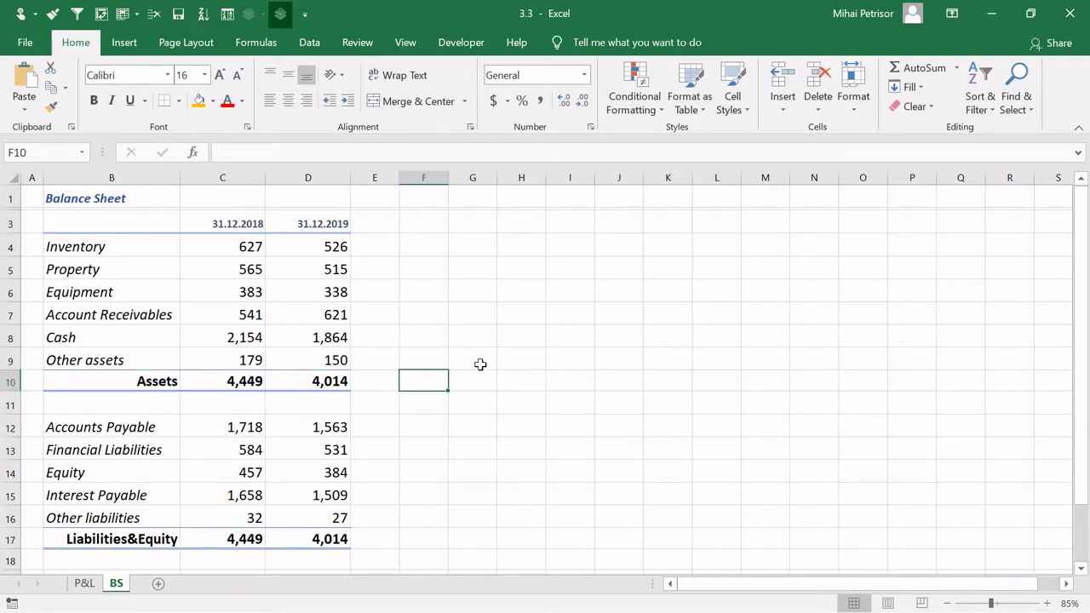
{"action": "left_click", "coordinate": [477, 401]}
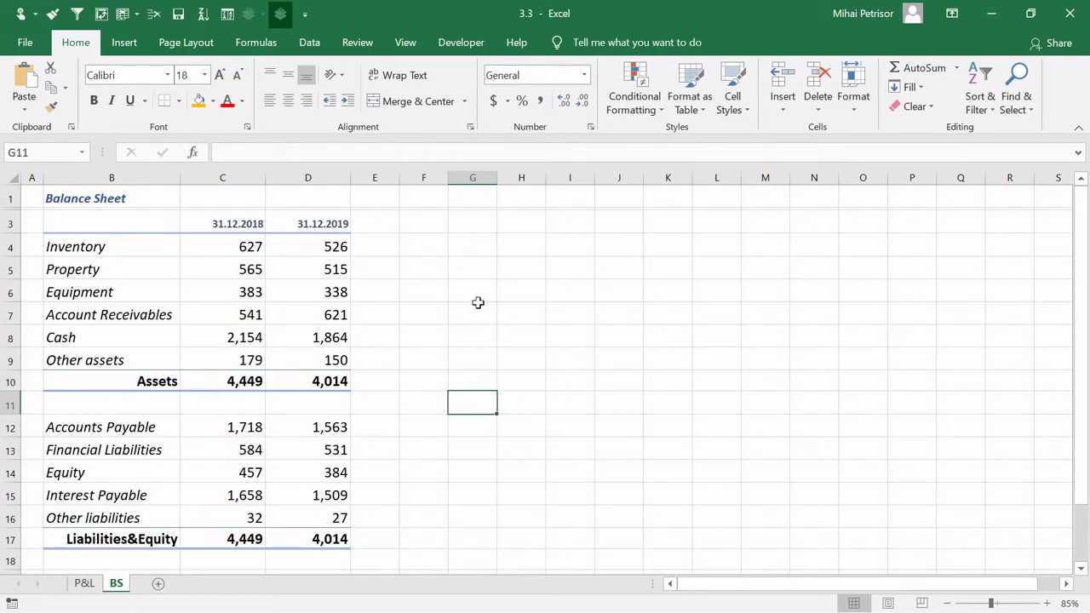
Narrow the empty column B on the P&L sheet.
{"action": "left_click", "coordinate": [85, 586]}
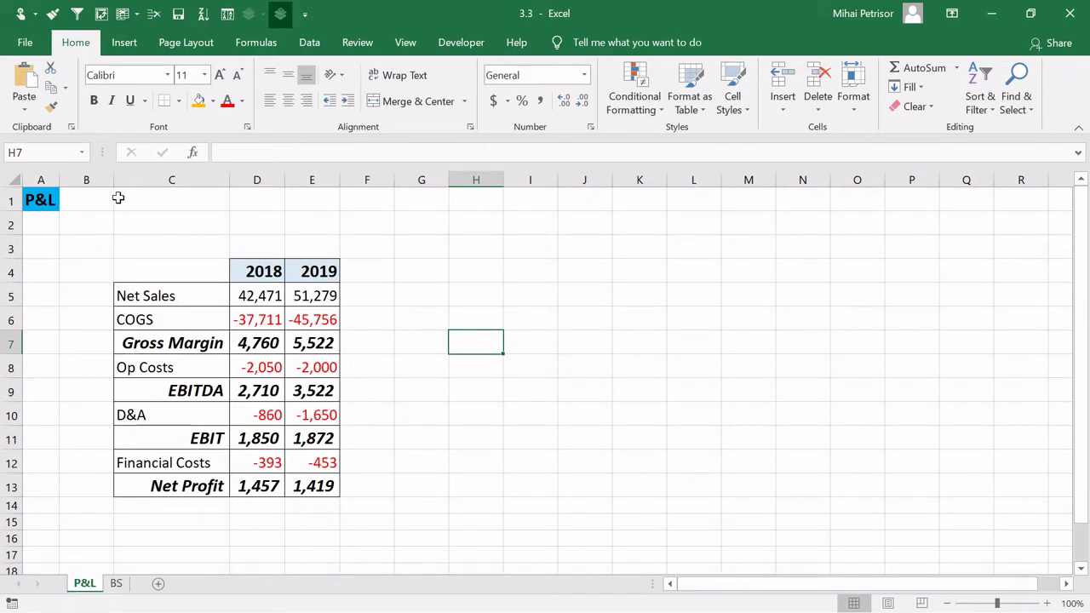
{"action": "left_click_drag", "start_coordinate": [114, 180], "coordinate": [84, 176]}
{"action": "left_click", "coordinate": [389, 330]}
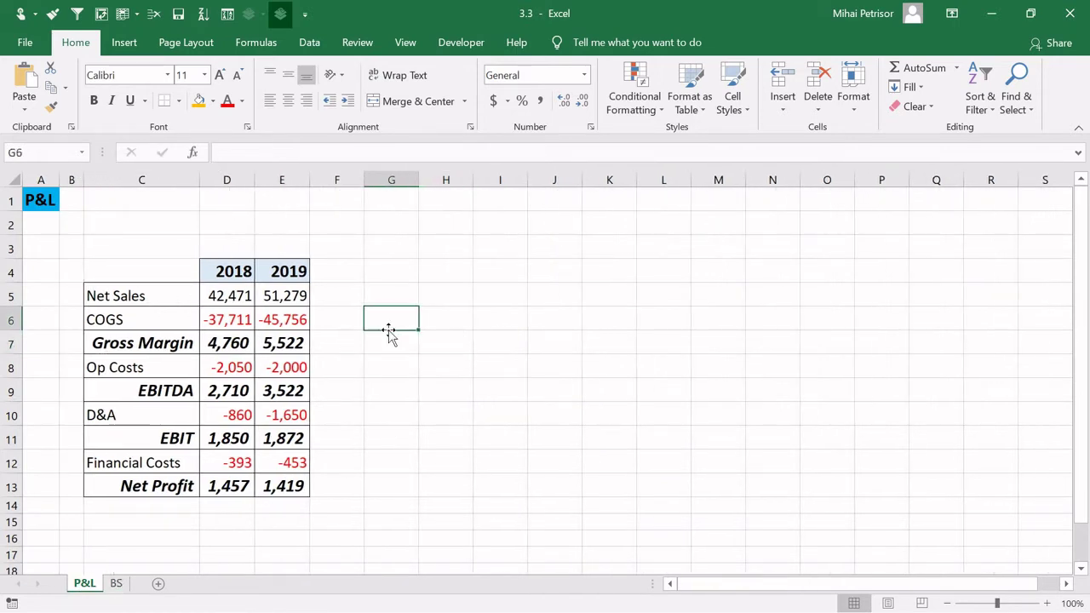
Add a new worksheet, place it after the BS sheet and name it KPI.
{"action": "left_click", "coordinate": [159, 585]}
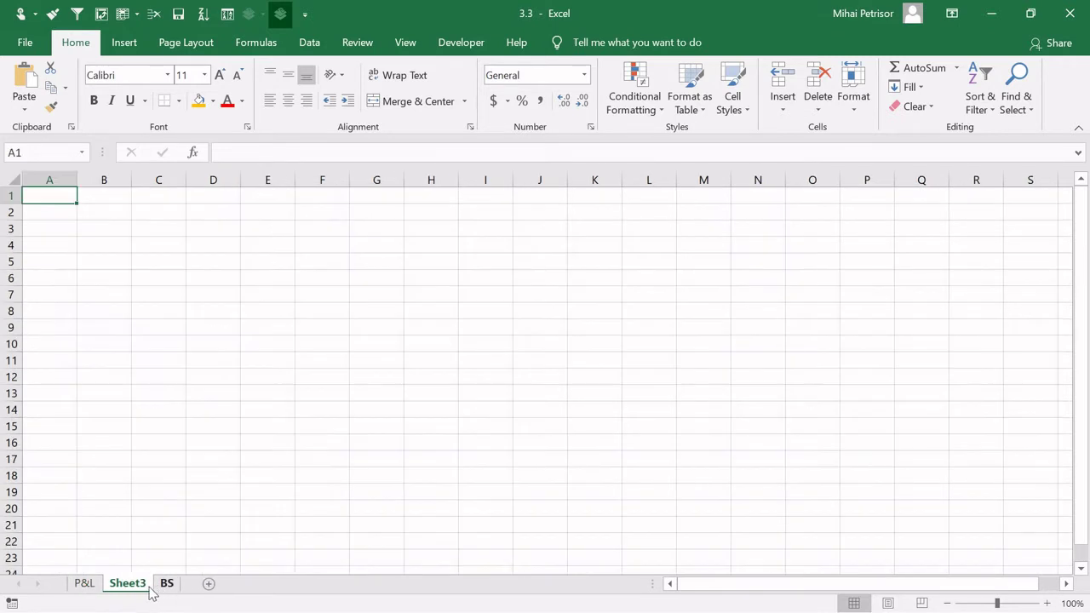
{"action": "left_click_drag", "start_coordinate": [136, 584], "coordinate": [204, 584]}
{"action": "double_click", "coordinate": [158, 585]}
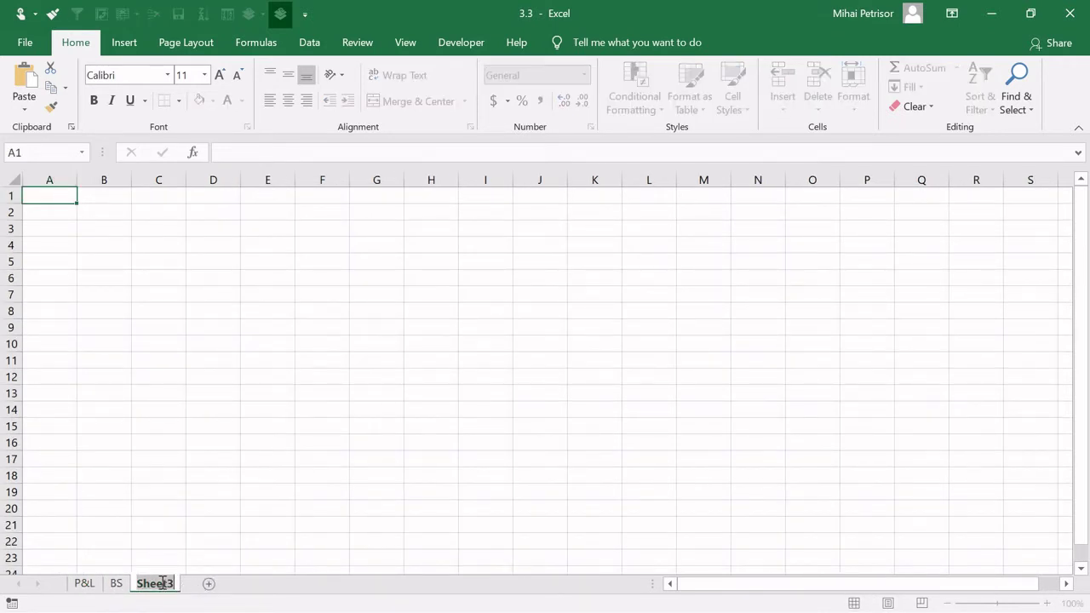
{"action": "type", "text": "KPI"}
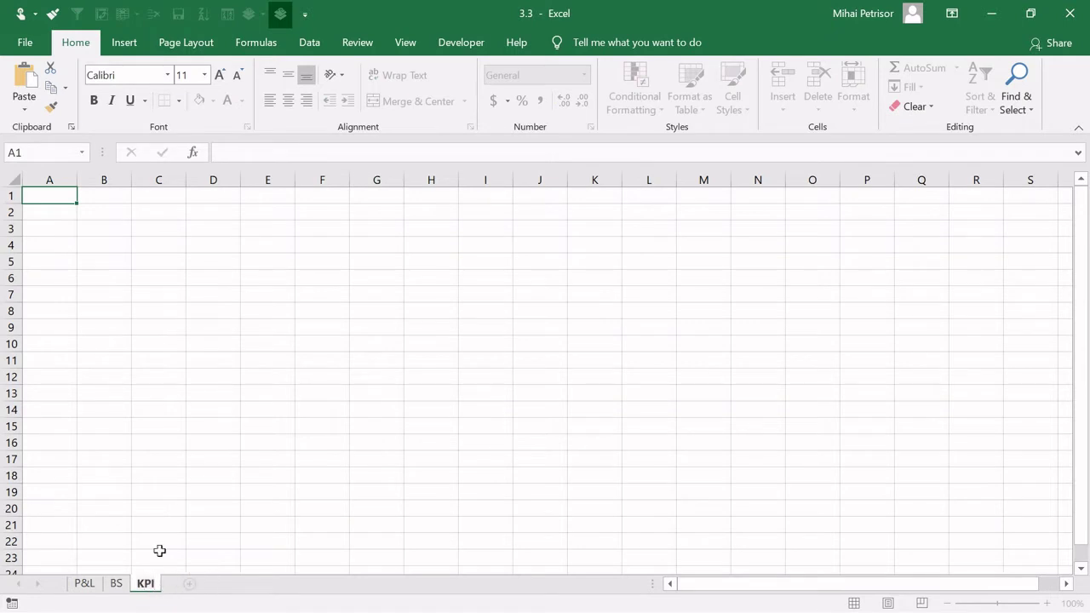
{"action": "left_click", "coordinate": [158, 554]}
{"action": "left_click", "coordinate": [154, 295]}
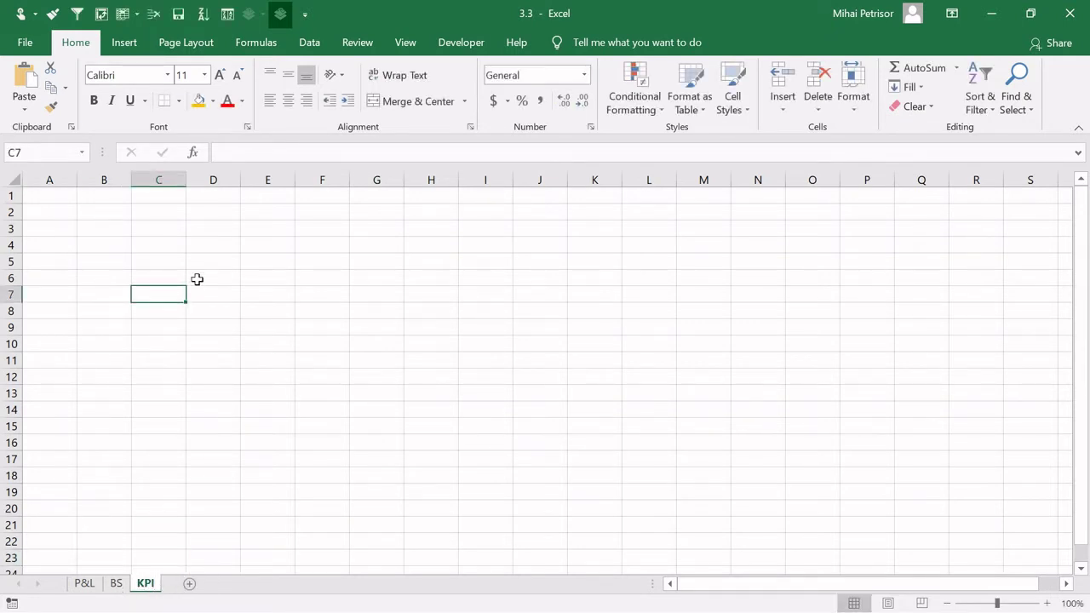
{"action": "left_click", "coordinate": [117, 584]}
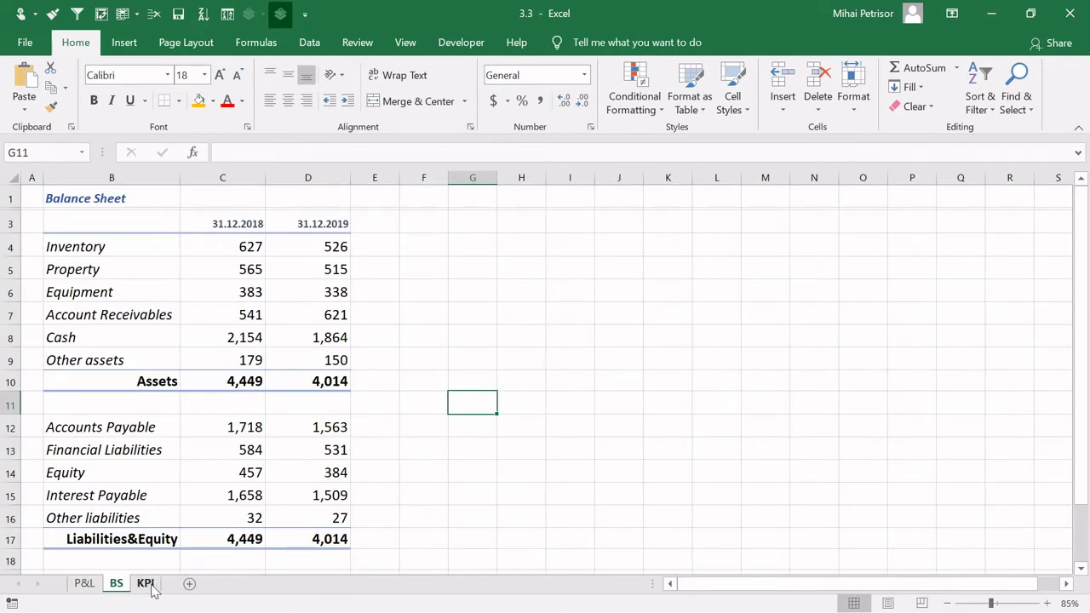
{"action": "left_click", "coordinate": [87, 585]}
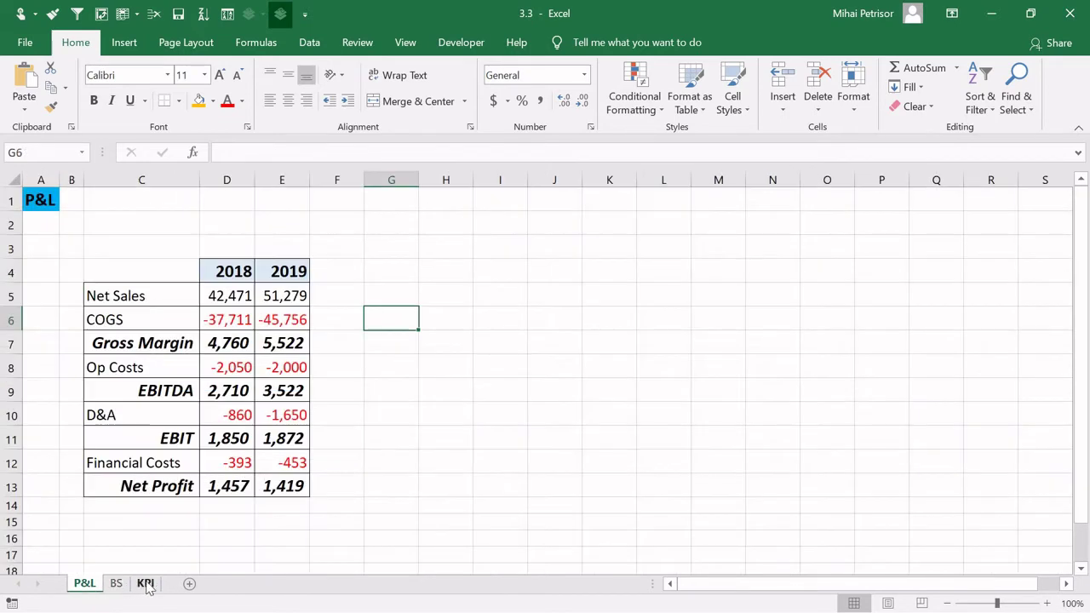
{"action": "left_click", "coordinate": [147, 586]}
{"action": "left_click", "coordinate": [116, 585]}
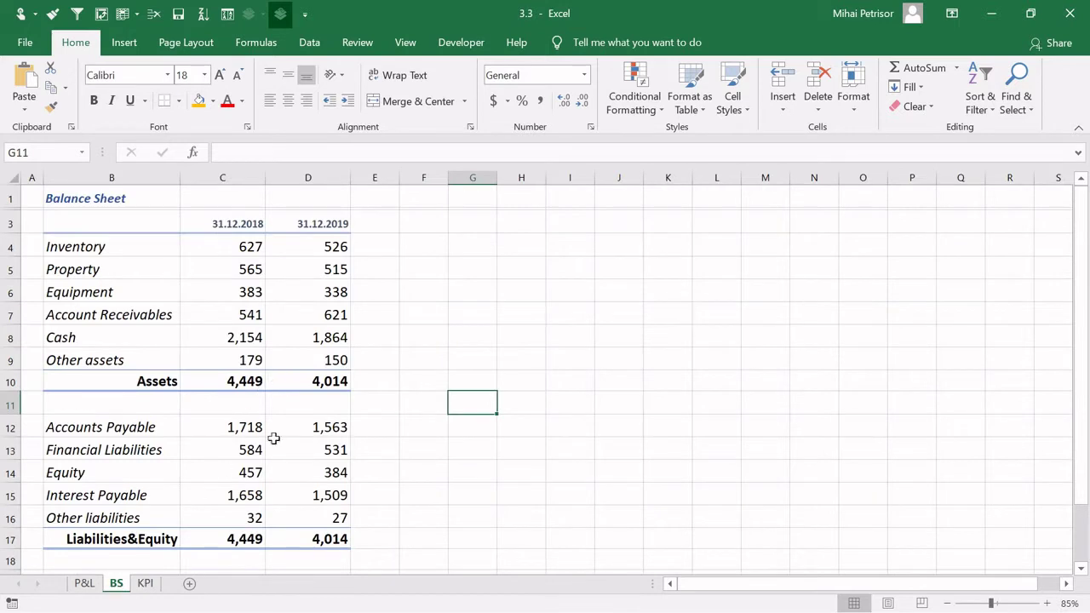
{"action": "left_click", "coordinate": [147, 585]}
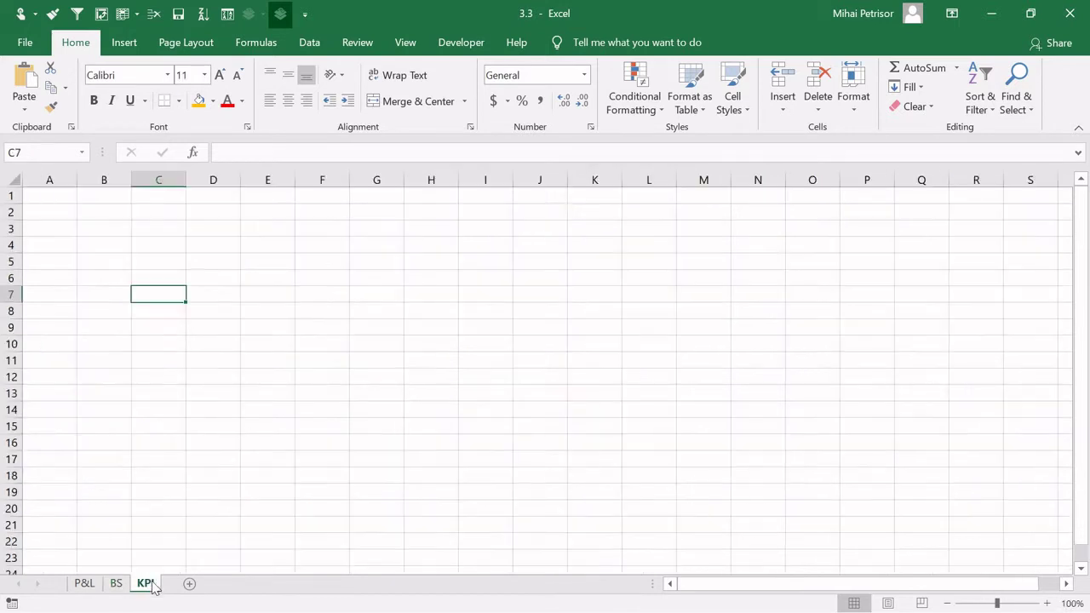
Hide the gridlines on the KPI sheet.
{"action": "left_click", "coordinate": [15, 179]}
{"action": "left_click", "coordinate": [308, 45]}
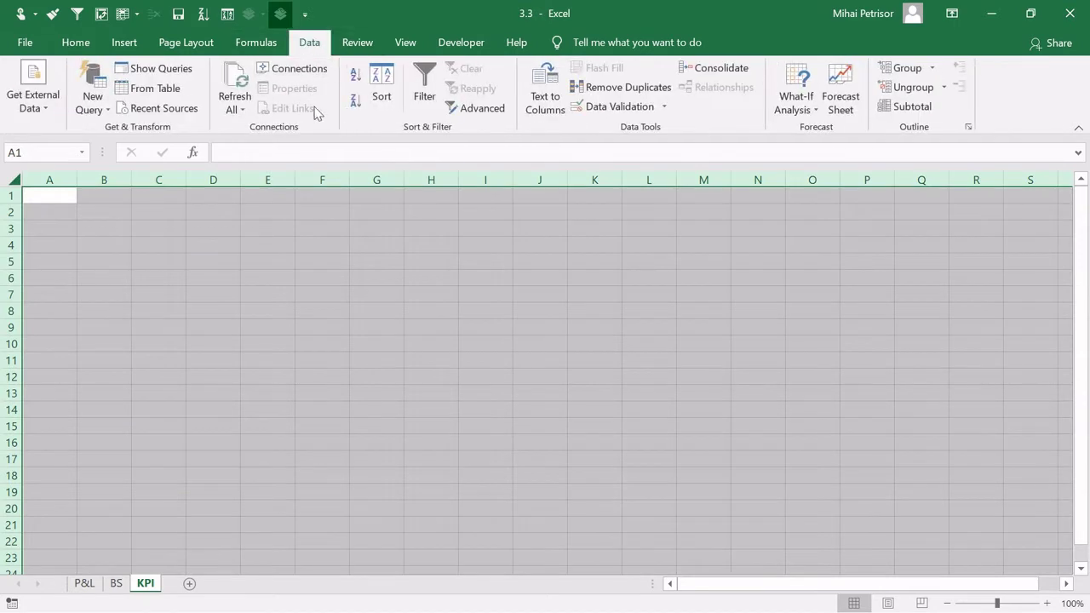
{"action": "left_click", "coordinate": [403, 50]}
{"action": "left_click", "coordinate": [193, 102]}
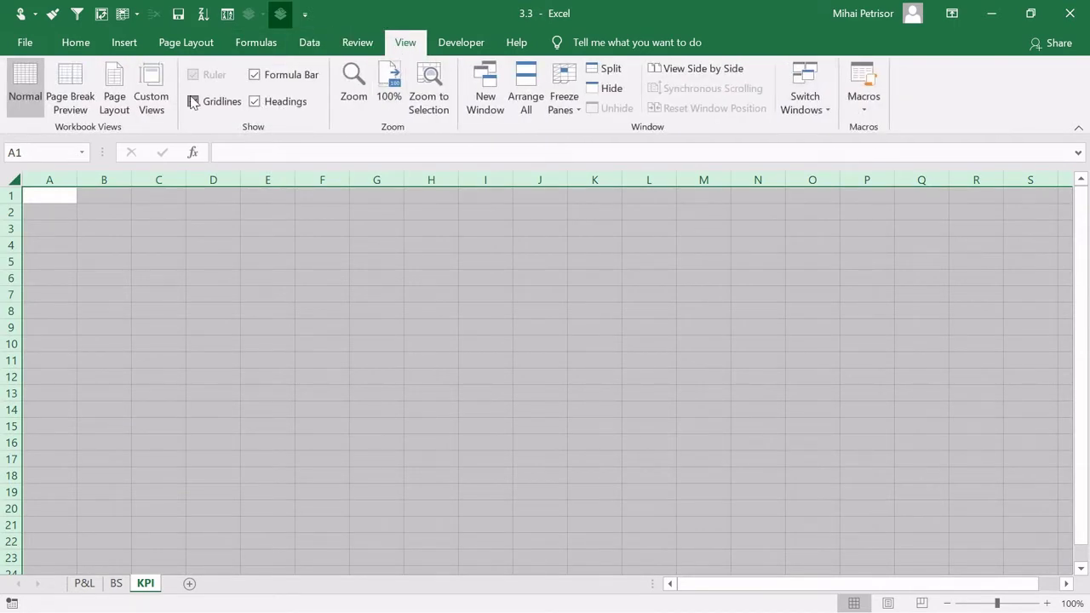
{"action": "left_click", "coordinate": [148, 263]}
Enter the title KPI in cell B1 of the KPI sheet.
{"action": "left_click", "coordinate": [94, 200]}
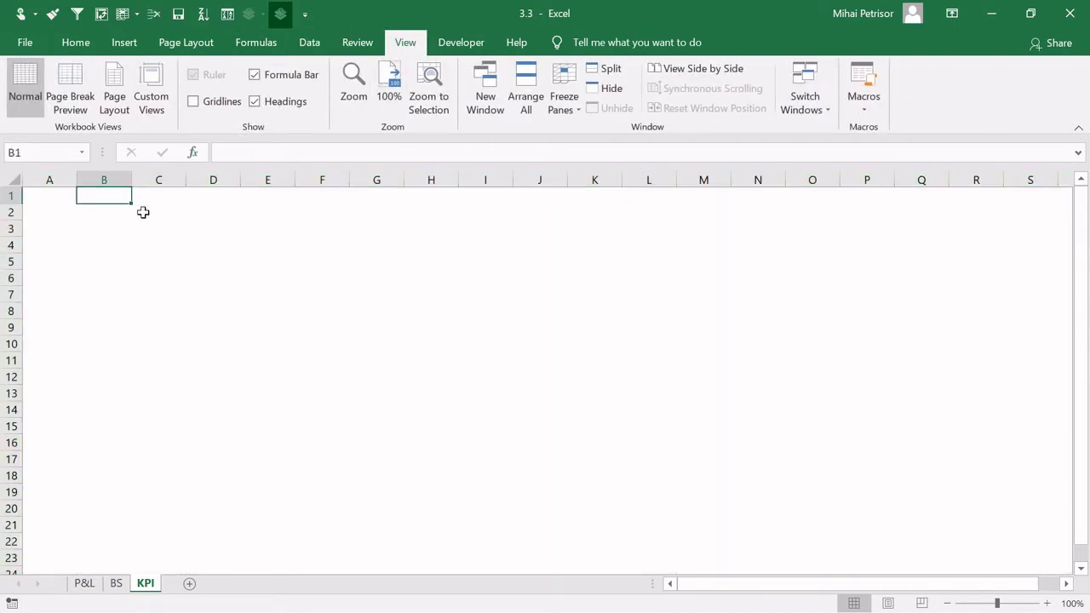
{"action": "type", "text": "KPI"}
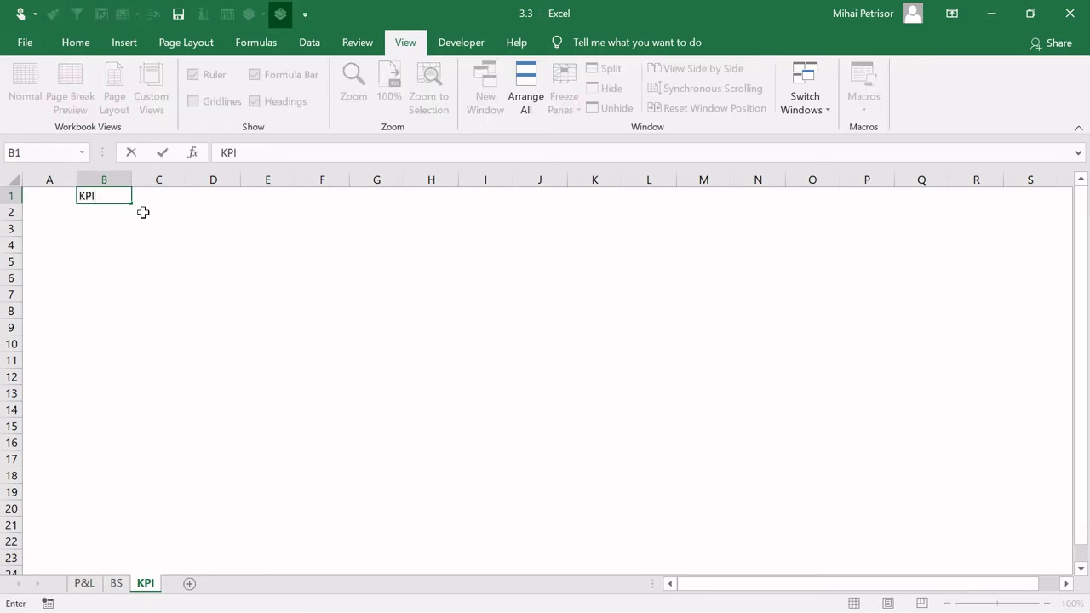
{"action": "left_click", "coordinate": [129, 238]}
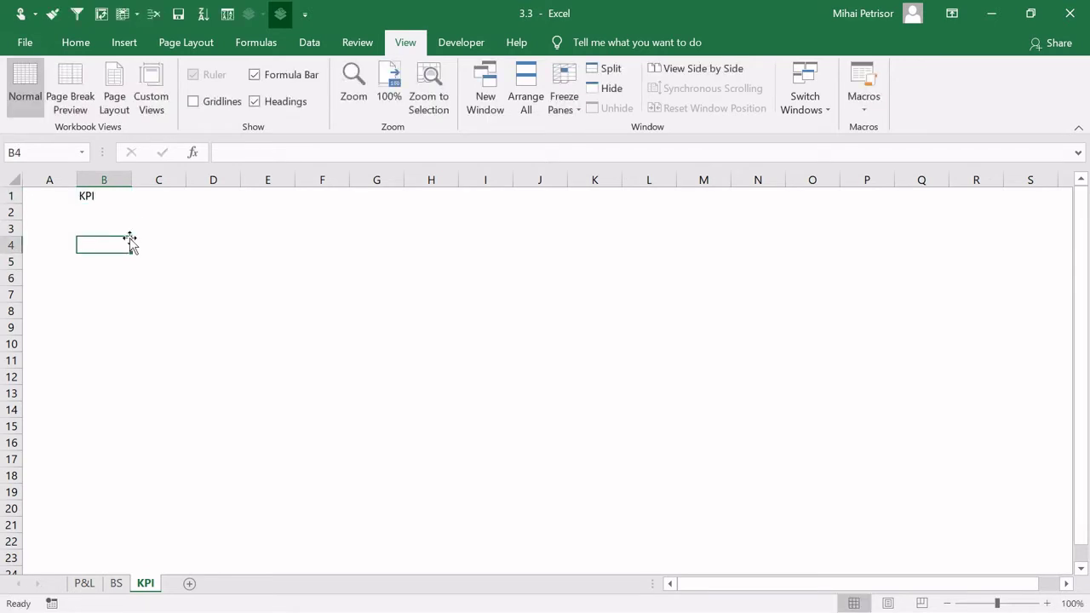
Format the KPI title in B1 as dark blue, 16 pt, bold and italic, and slightly reduce the height of row 1.
{"action": "left_click", "coordinate": [74, 195]}
{"action": "left_click", "coordinate": [105, 195]}
{"action": "left_click", "coordinate": [77, 43]}
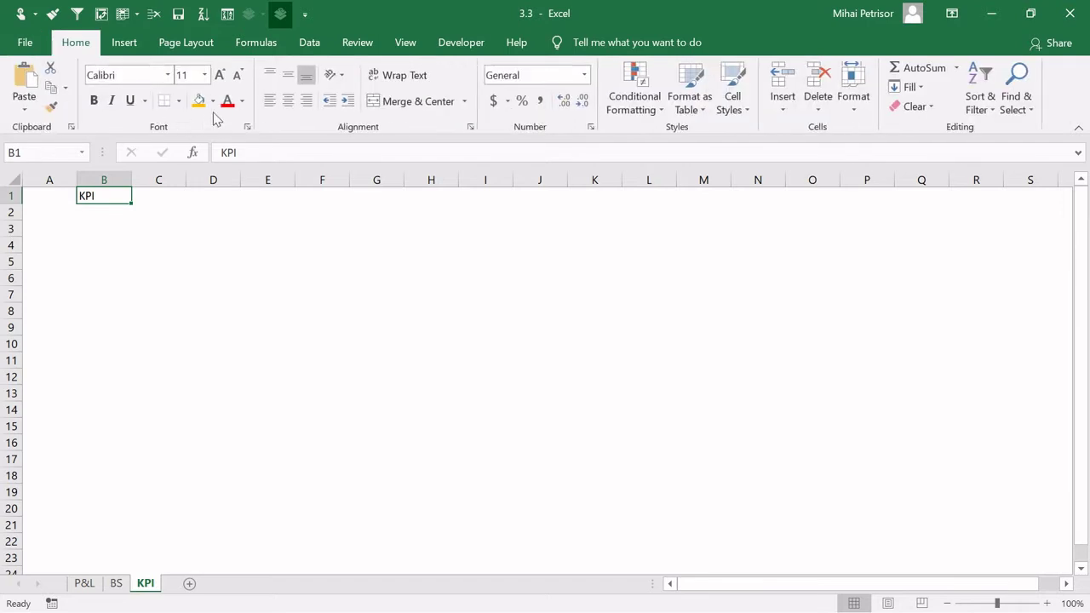
{"action": "left_click", "coordinate": [242, 100]}
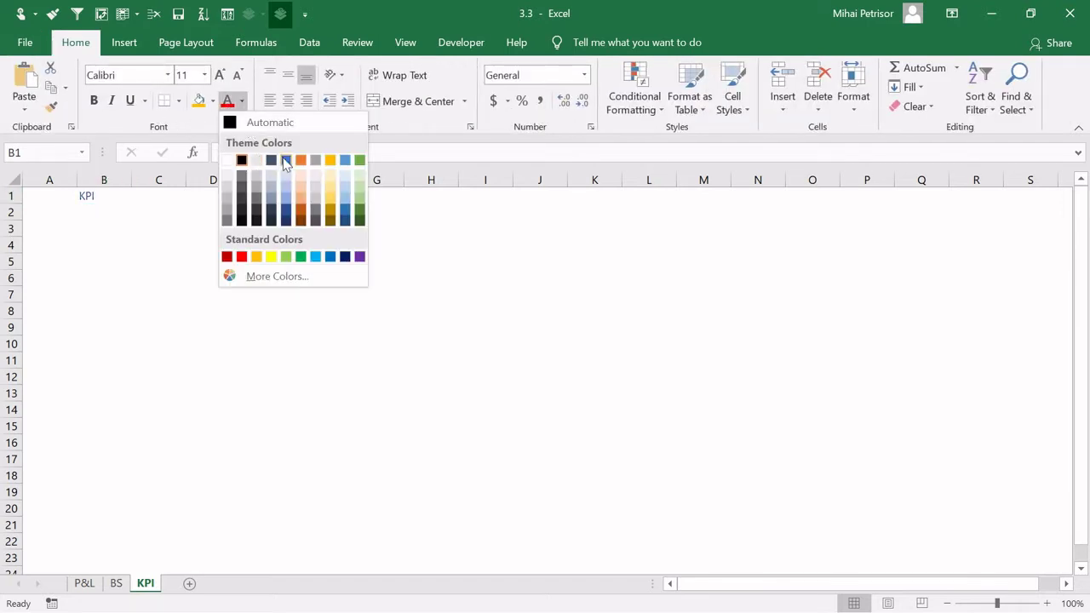
{"action": "left_click", "coordinate": [286, 209]}
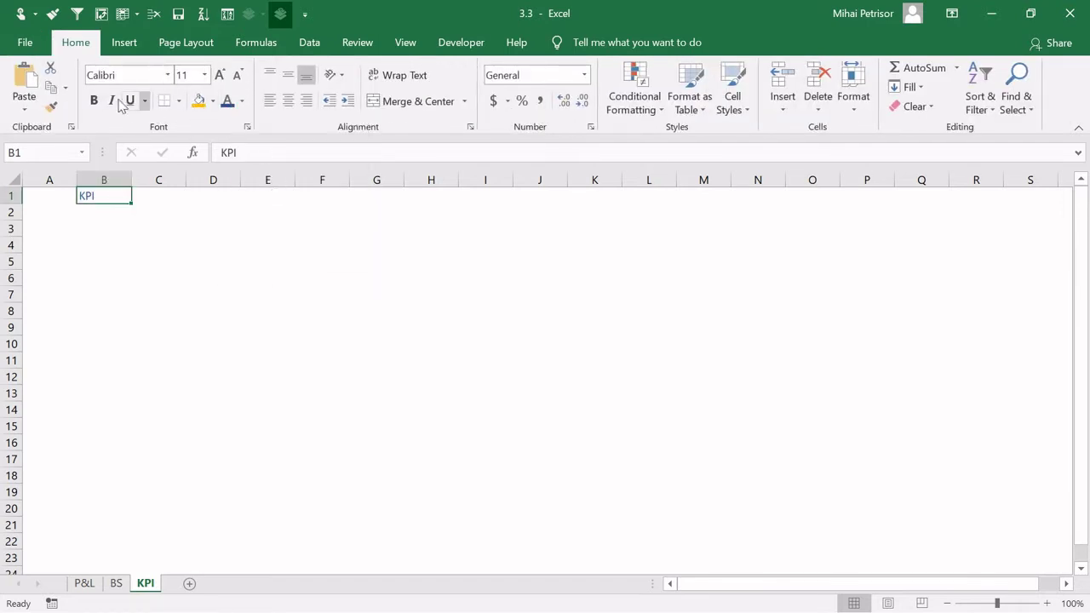
{"action": "left_click", "coordinate": [219, 75]}
{"action": "left_click", "coordinate": [220, 75]}
{"action": "left_click", "coordinate": [220, 75]}
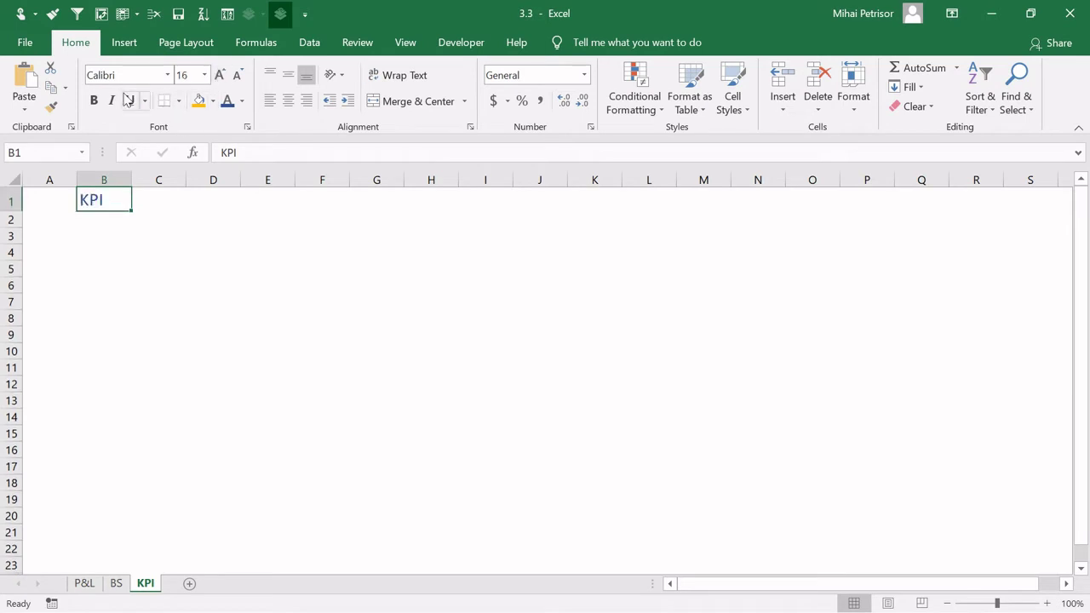
{"action": "left_click", "coordinate": [94, 100]}
{"action": "left_click", "coordinate": [112, 100]}
{"action": "left_click", "coordinate": [171, 332]}
{"action": "left_click_drag", "start_coordinate": [19, 212], "coordinate": [20, 207]}
{"action": "left_click", "coordinate": [98, 261]}
{"action": "left_click", "coordinate": [63, 237]}
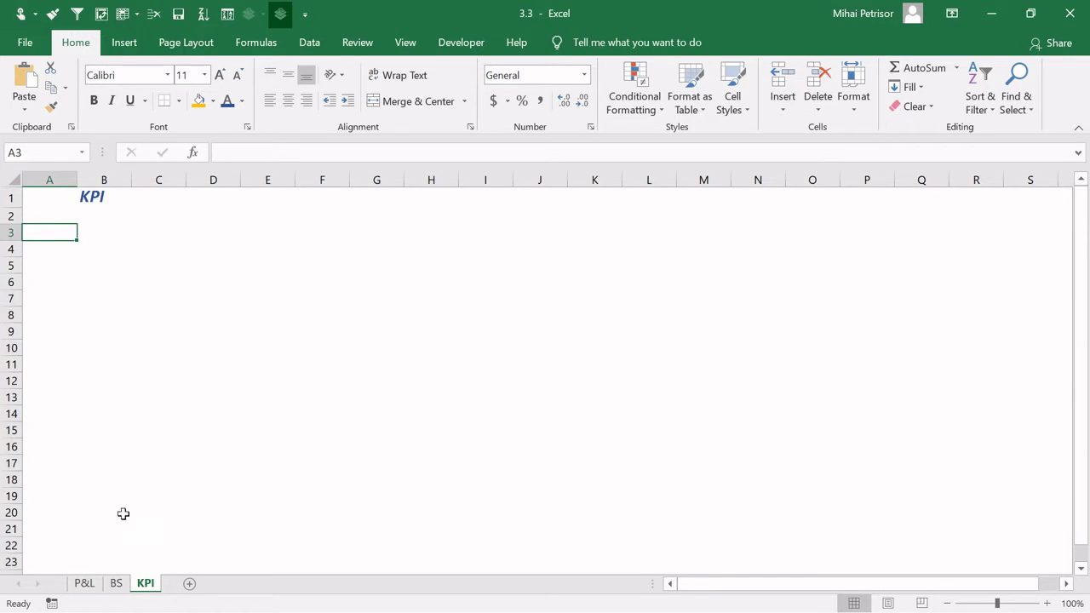
{"action": "left_click", "coordinate": [116, 583]}
{"action": "left_click", "coordinate": [110, 248]}
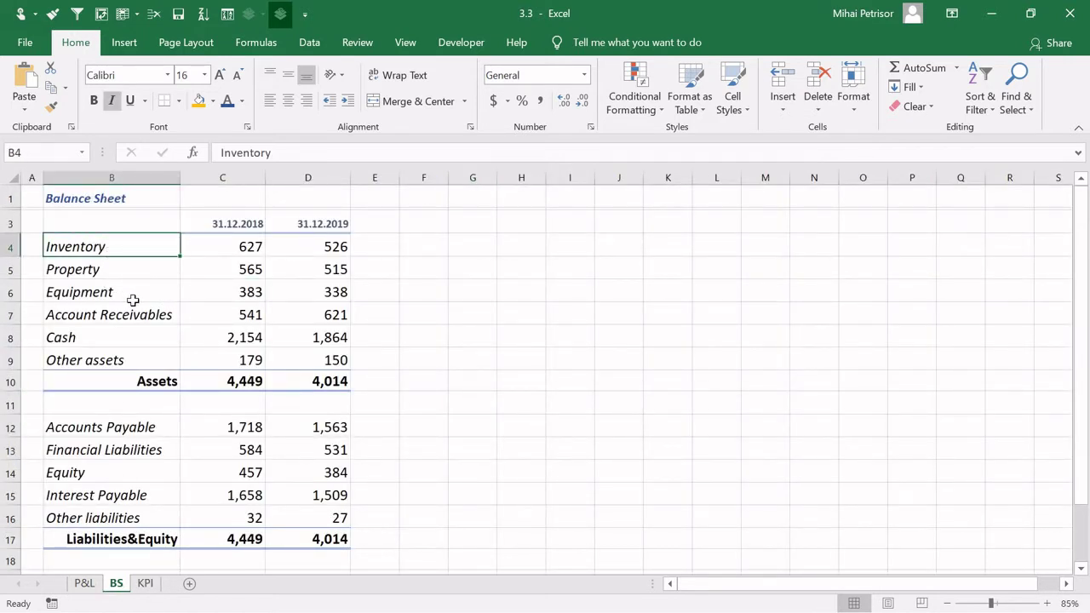
{"action": "left_click", "coordinate": [132, 312]}
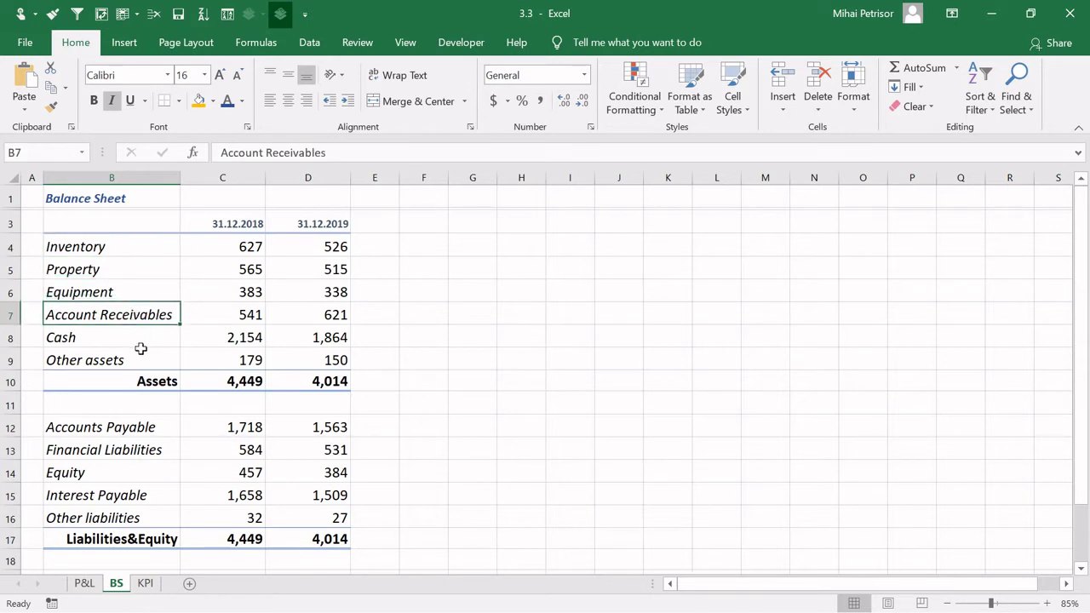
{"action": "left_click", "coordinate": [145, 584]}
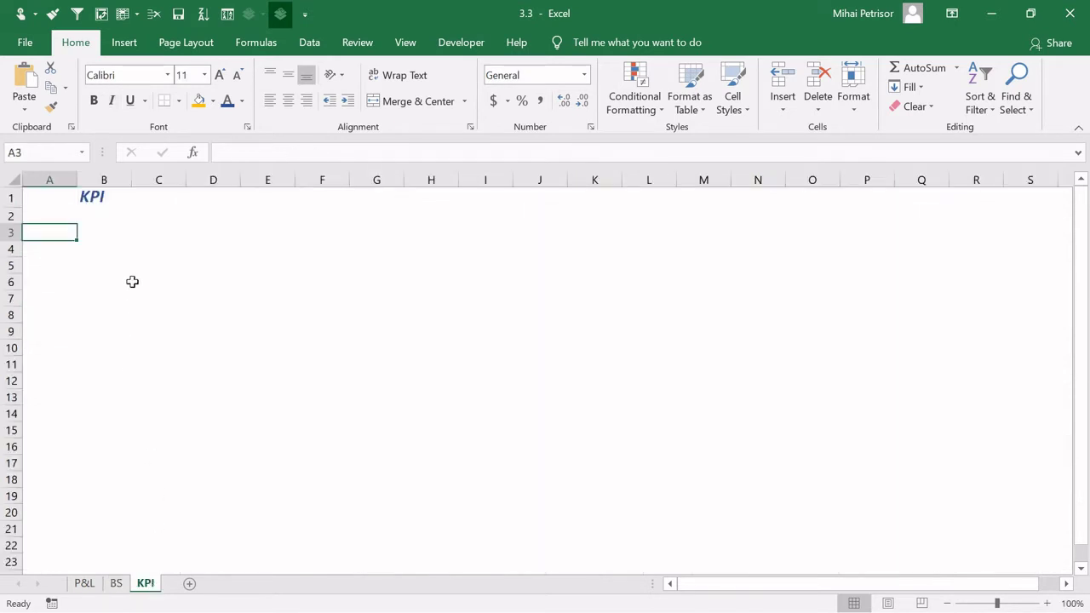
Enter the indicator label DSO in cell A3 of the KPI sheet.
{"action": "left_click", "coordinate": [110, 230]}
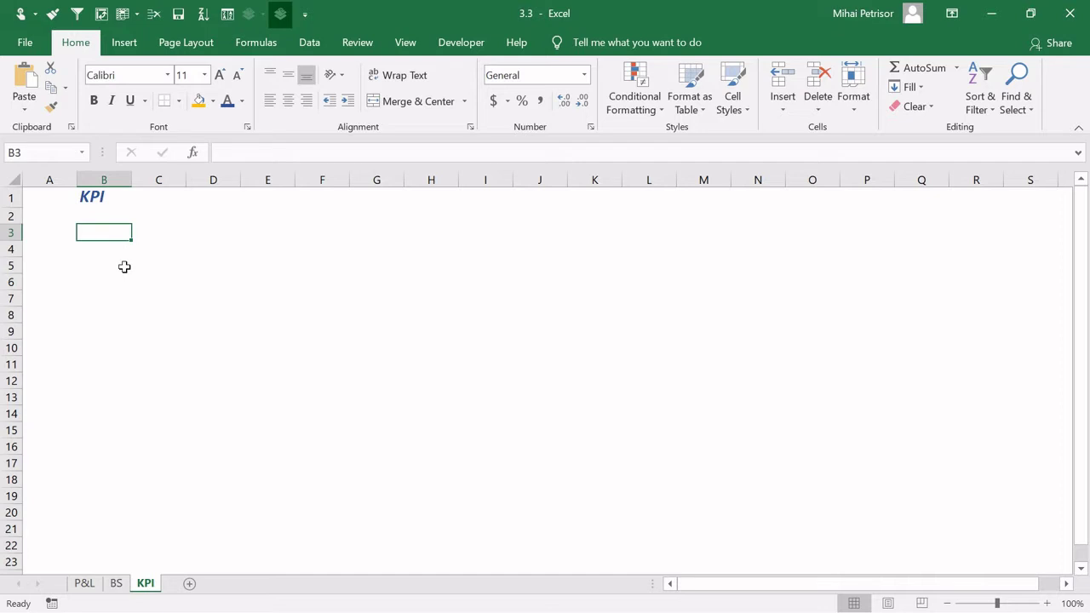
{"action": "key", "text": "Left"}
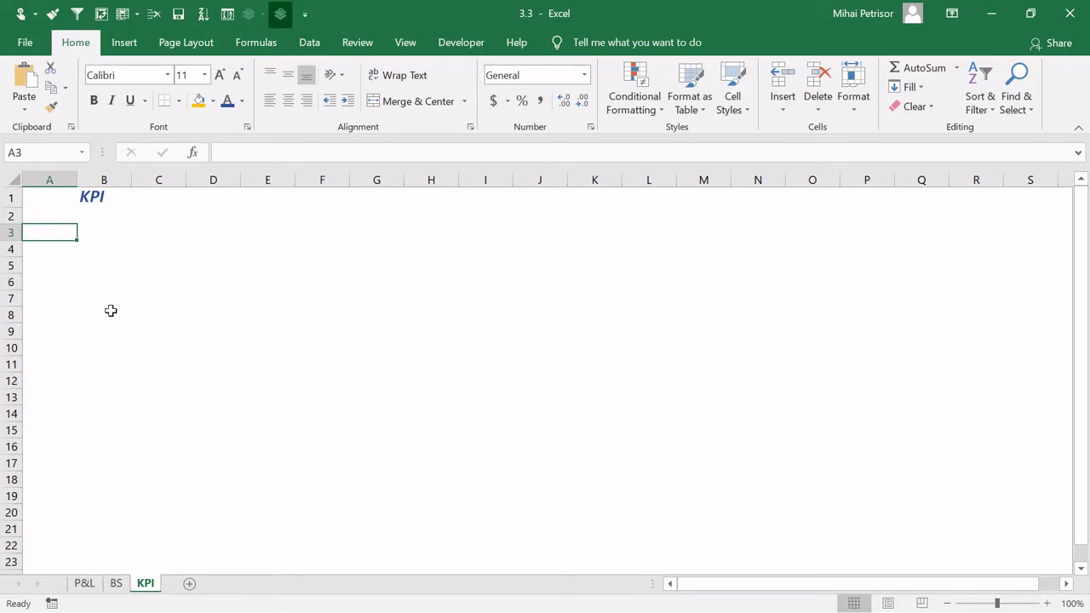
{"action": "type", "text": "DSO"}
{"action": "left_click", "coordinate": [105, 311]}
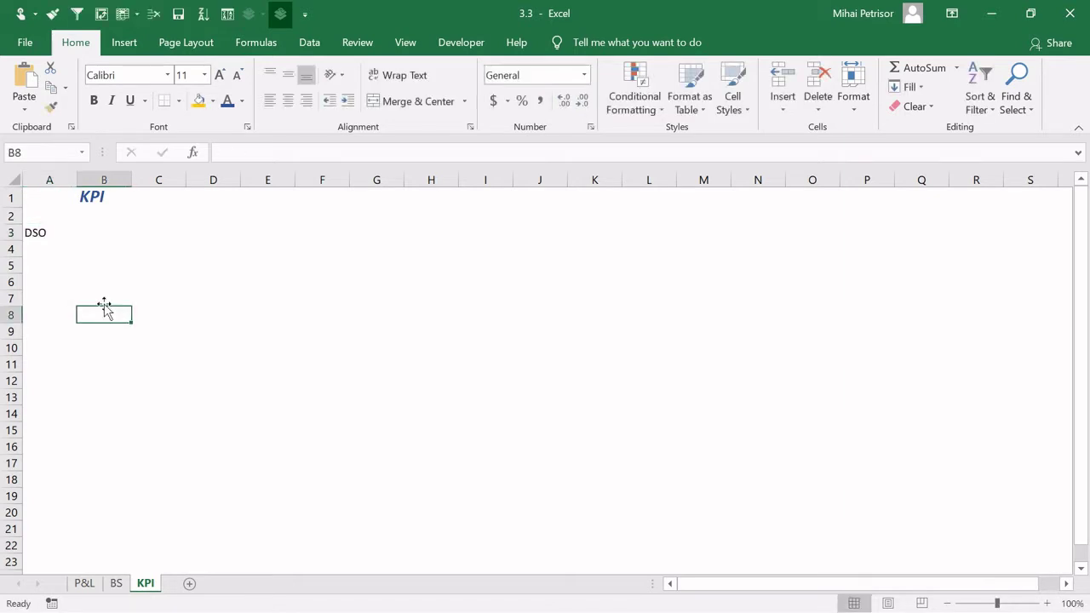
Describe DSO in cell B3 with the text "Nr OF days that a company needs to obtain money from sales transactions".
{"action": "left_click", "coordinate": [61, 232]}
{"action": "left_click", "coordinate": [122, 231]}
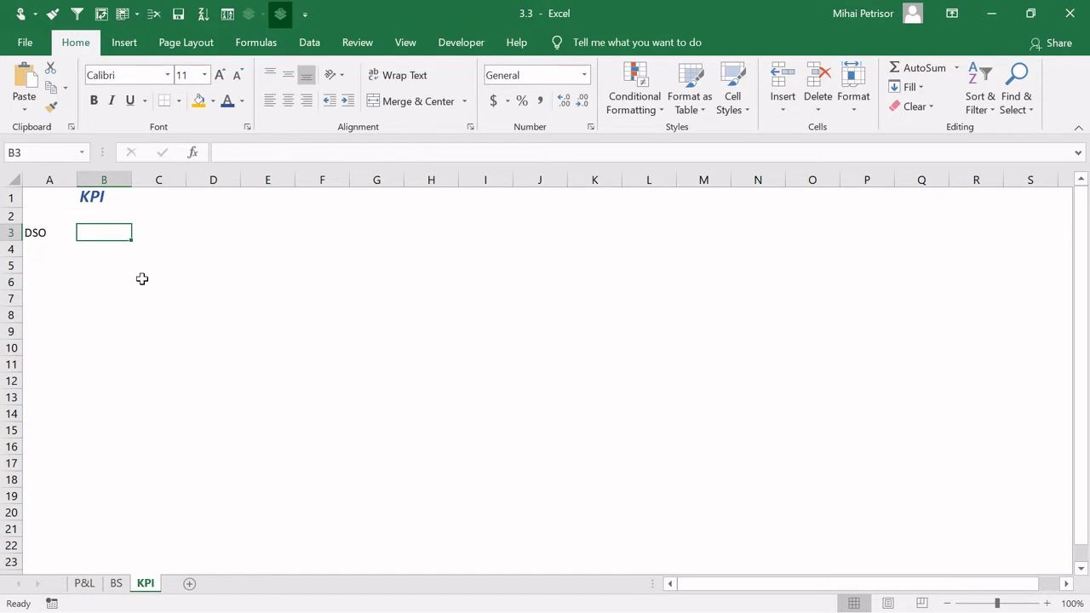
{"action": "left_click", "coordinate": [142, 278]}
{"action": "left_click", "coordinate": [98, 236]}
{"action": "type", "text": "Nr "}
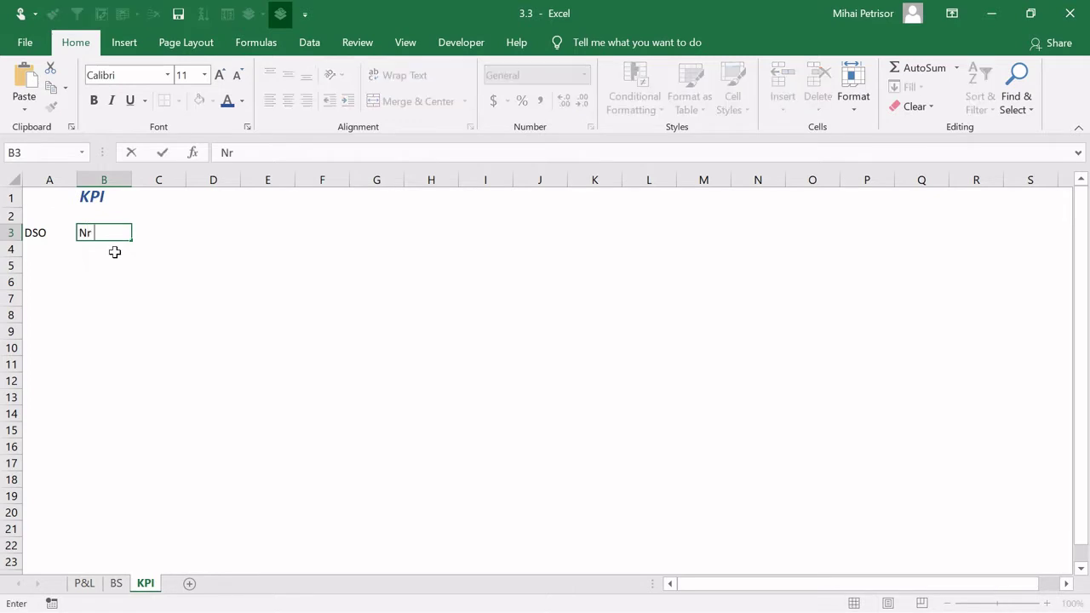
{"action": "type", "text": "OF days"}
{"action": "type", "text": " for c"}
{"action": "type", "text": "omp"}
{"action": "key", "text": "BackSpace"}
{"action": "key", "text": "BackSpace"}
{"action": "key", "text": "BackSpace"}
{"action": "key", "text": "BackSpace"}
{"action": "key", "text": "BackSpace"}
{"action": "key", "text": "BackSpace"}
{"action": "key", "text": "BackSpace"}
{"action": "key", "text": "BackSpace"}
{"action": "type", "text": "that "}
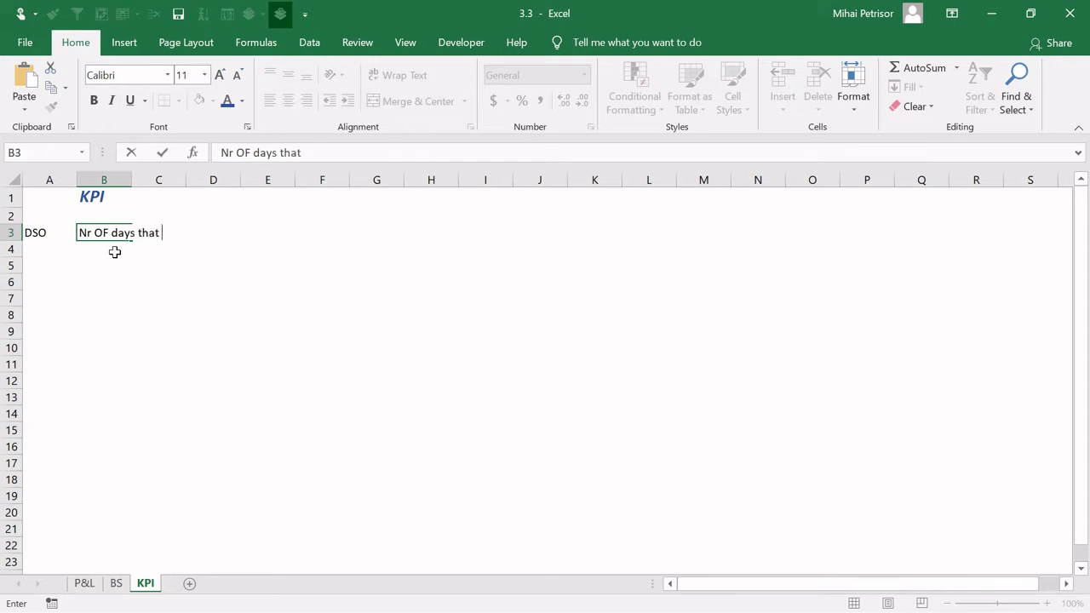
{"action": "type", "text": "a compan"}
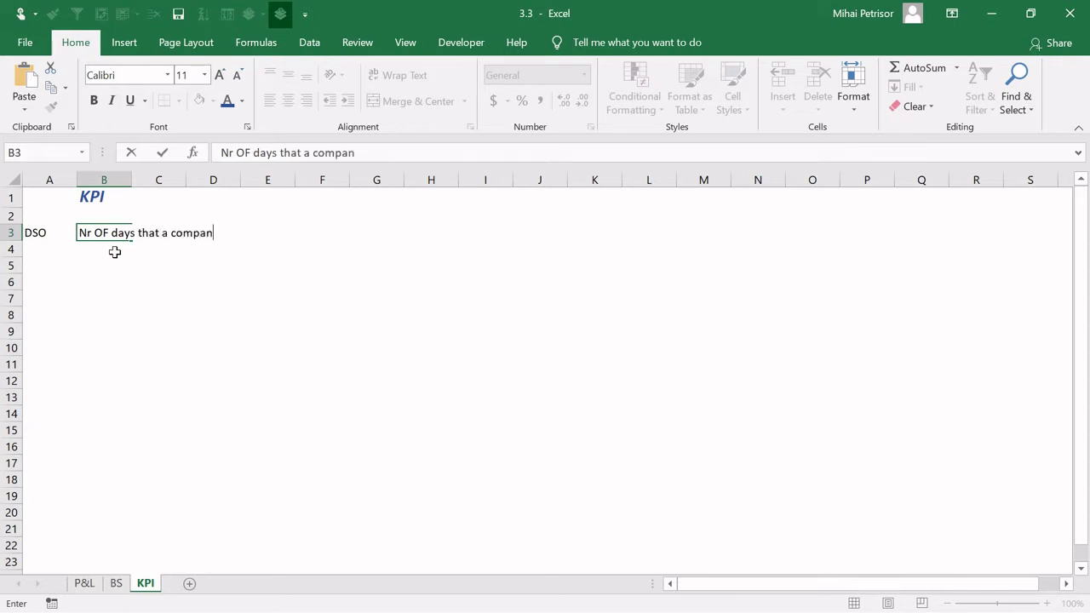
{"action": "type", "text": "y needs to obtain"}
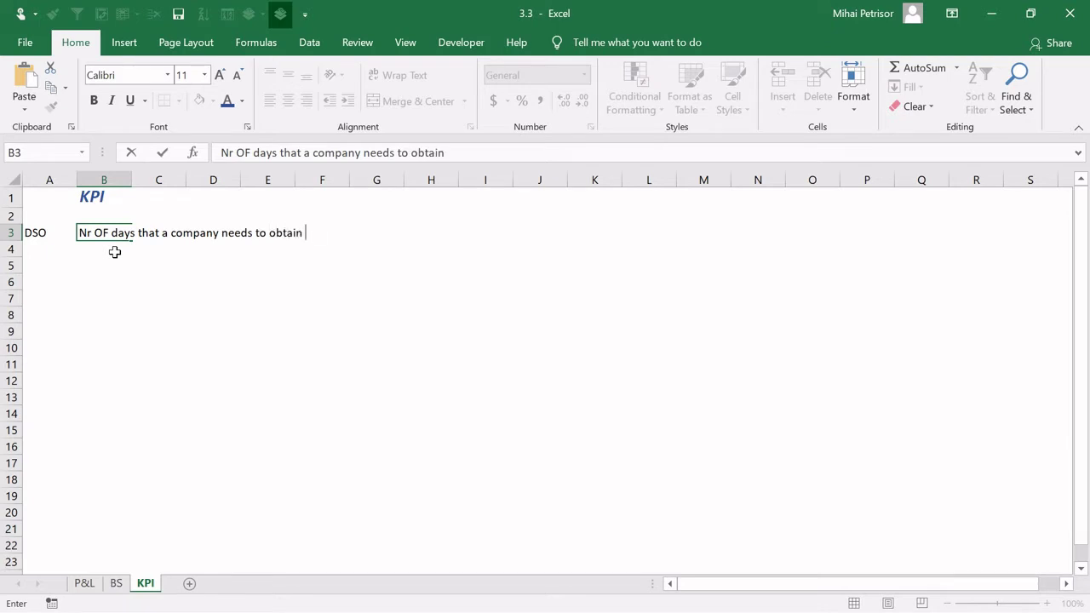
{"action": "type", "text": " money from sales transa"}
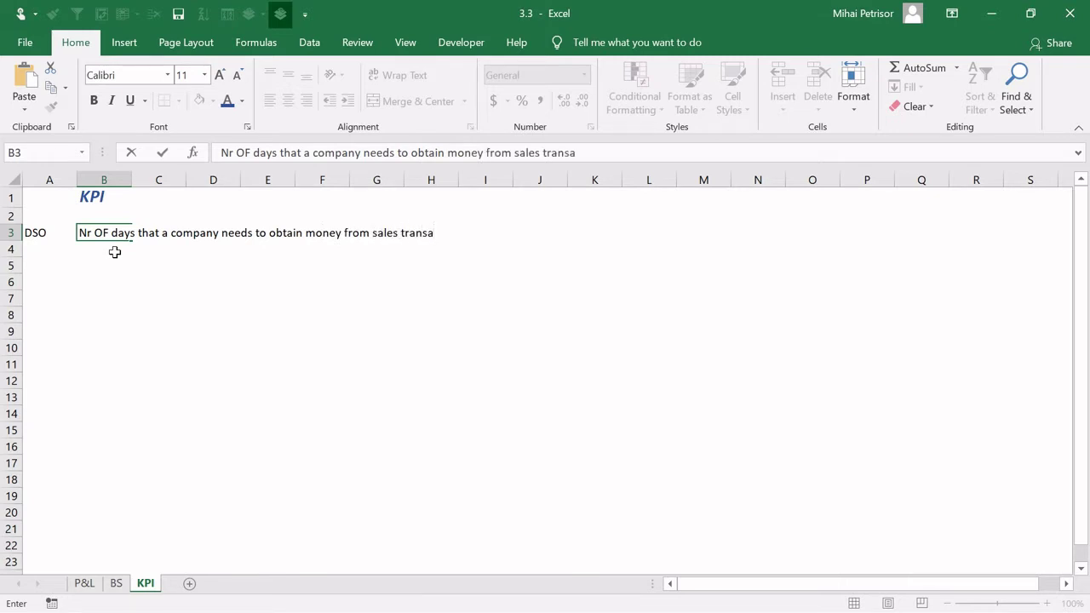
{"action": "type", "text": "ctions"}
{"action": "left_click", "coordinate": [311, 287]}
{"action": "left_click", "coordinate": [53, 233]}
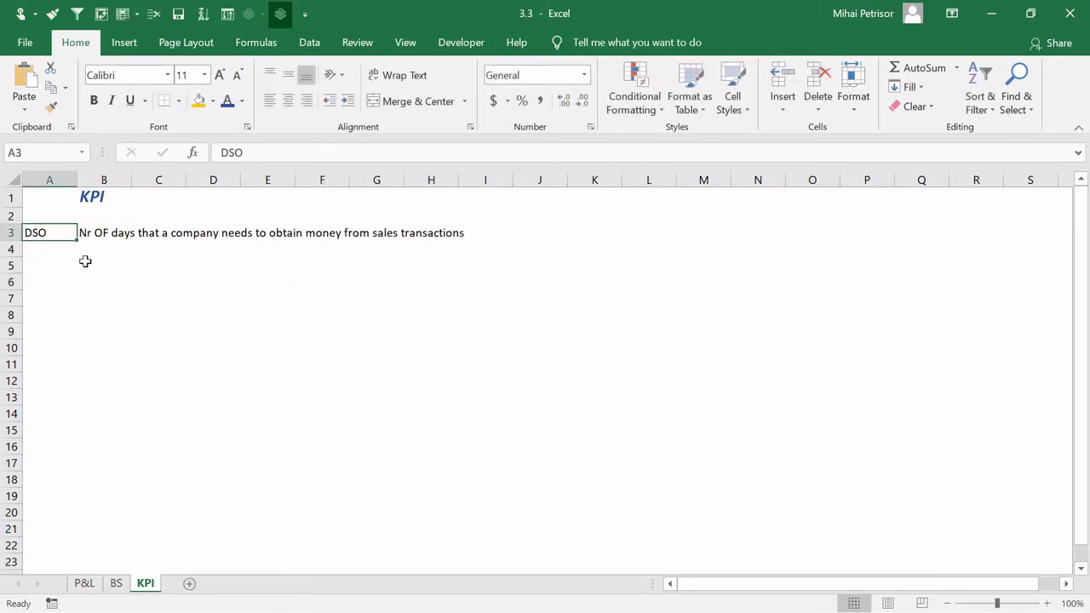
Autofit column A to its content and format the DSO label in A3 as blue, bold and italic.
{"action": "double_click", "coordinate": [76, 180]}
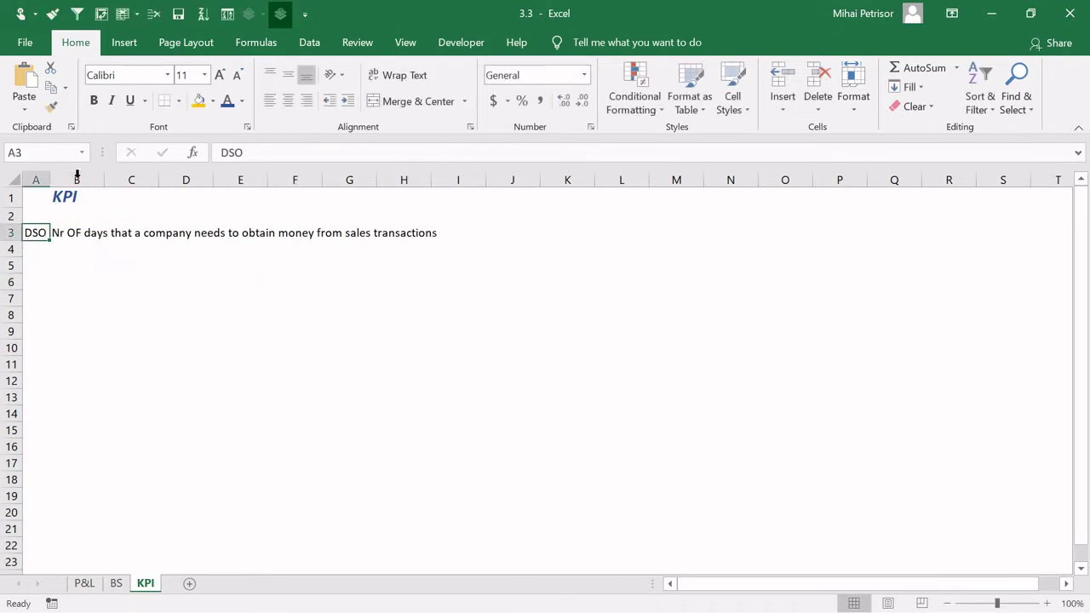
{"action": "left_click", "coordinate": [91, 280]}
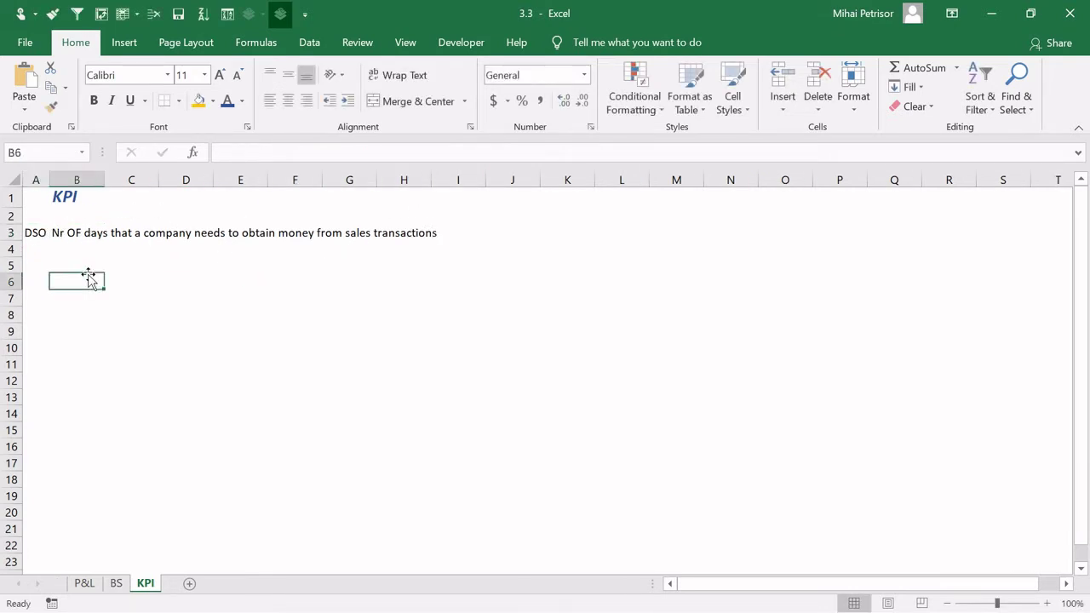
{"action": "left_click", "coordinate": [58, 232]}
{"action": "left_click", "coordinate": [37, 234]}
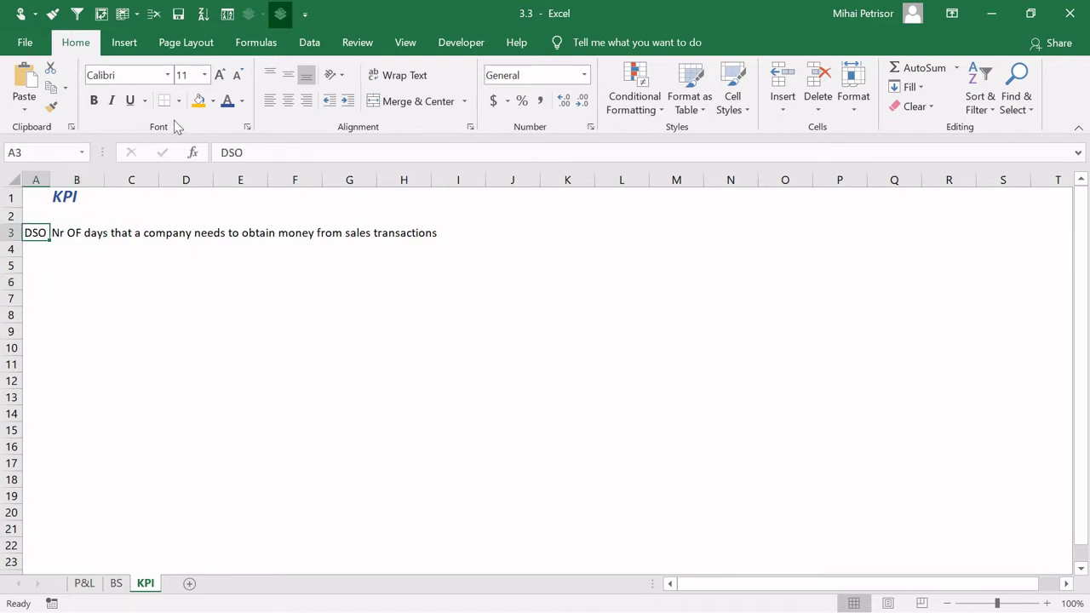
{"action": "left_click", "coordinate": [242, 101]}
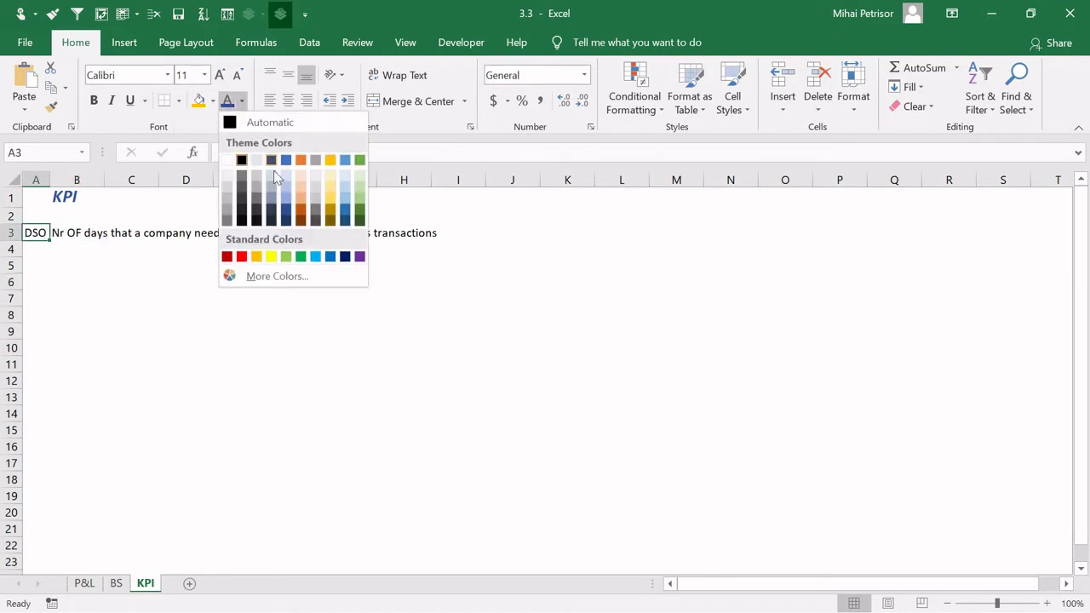
{"action": "left_click", "coordinate": [344, 212]}
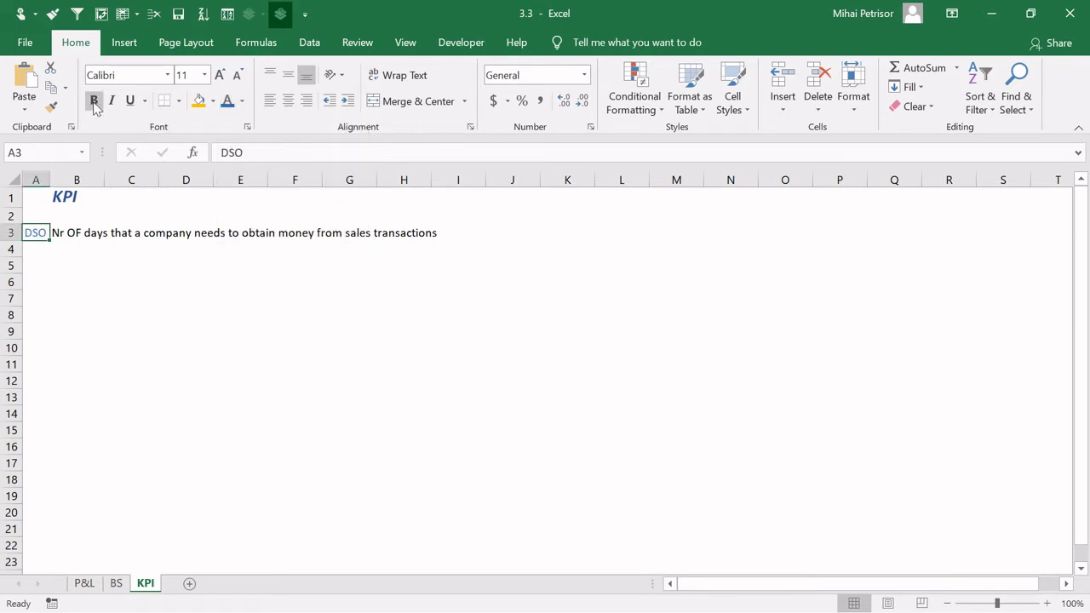
{"action": "left_click", "coordinate": [93, 104]}
{"action": "left_click", "coordinate": [111, 103]}
{"action": "left_click", "coordinate": [87, 292]}
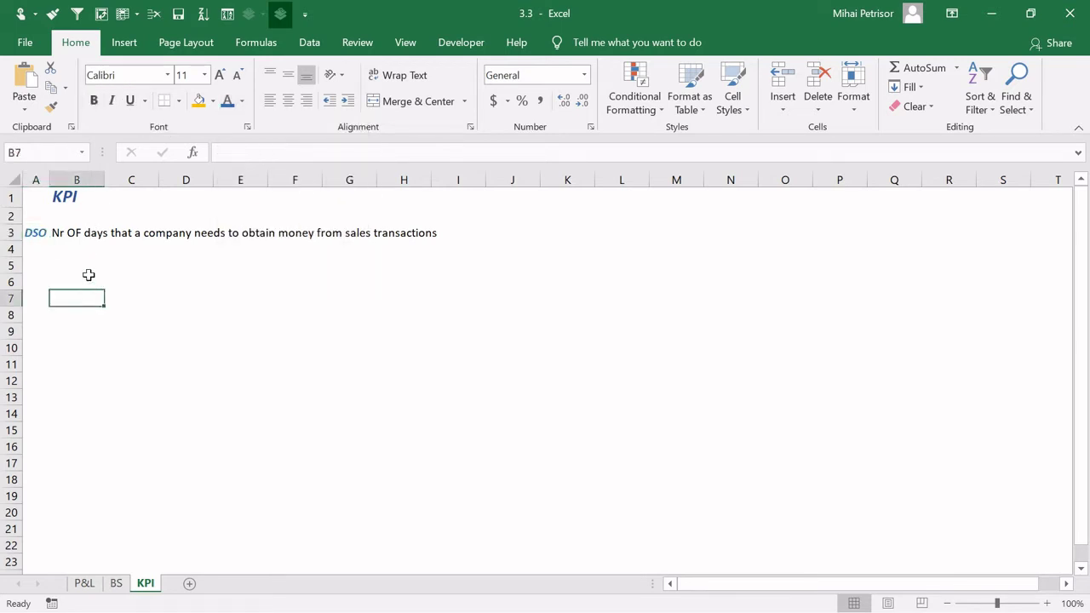
Autofit column B to the description text and enter the indicator label DPO in cell A4.
{"action": "double_click", "coordinate": [104, 180]}
{"action": "left_click", "coordinate": [145, 327]}
{"action": "left_click", "coordinate": [51, 250]}
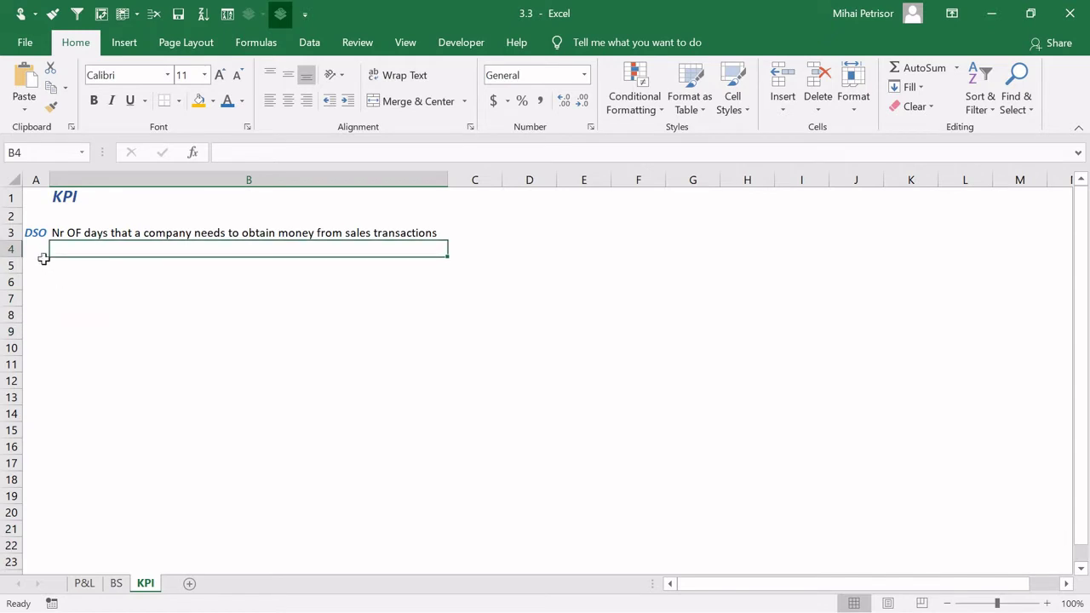
{"action": "left_click", "coordinate": [38, 251]}
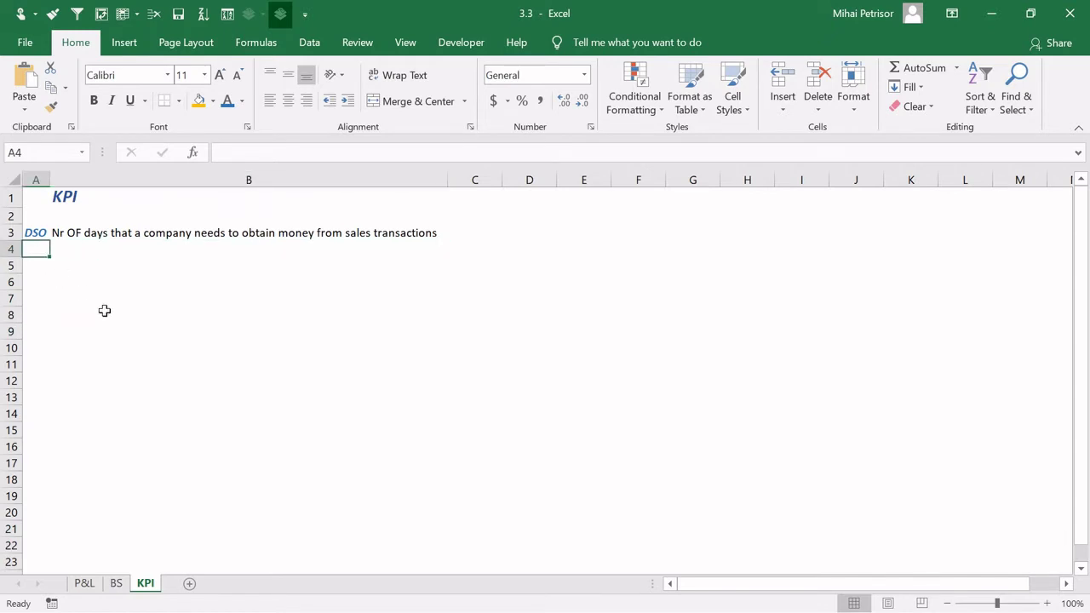
{"action": "type", "text": "DPO"}
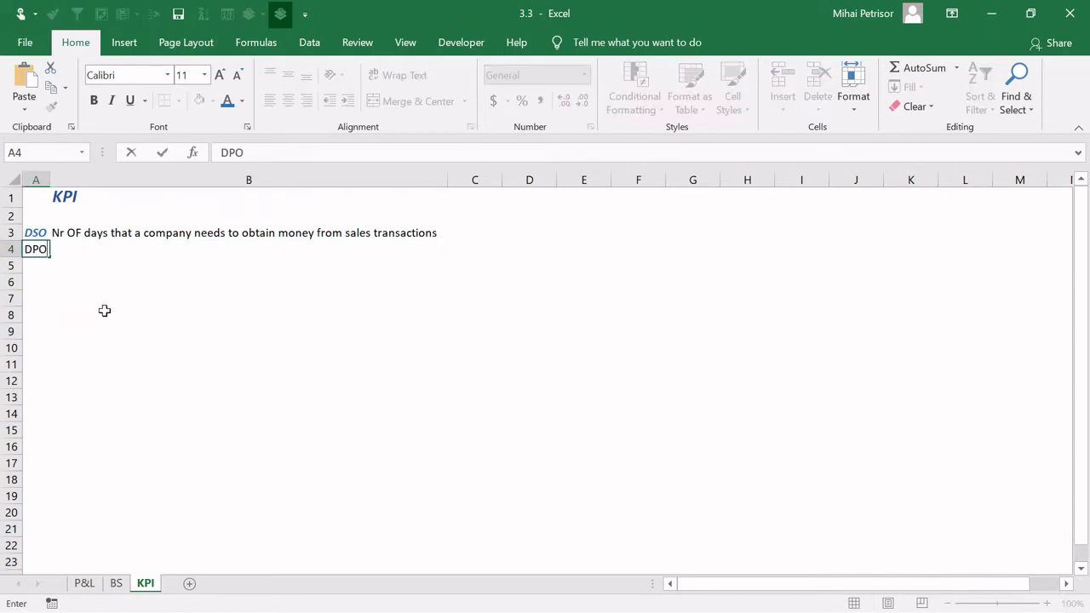
{"action": "left_click", "coordinate": [105, 310]}
Copy the formatting of the DSO label in A3 onto the DPO label in A4.
{"action": "left_click", "coordinate": [56, 249]}
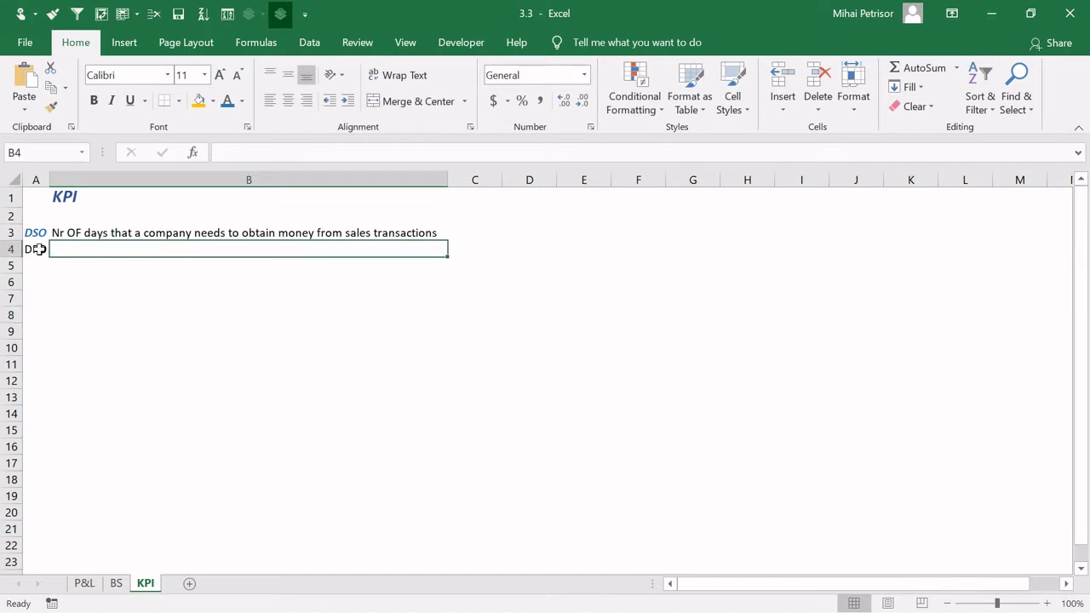
{"action": "left_click", "coordinate": [36, 249]}
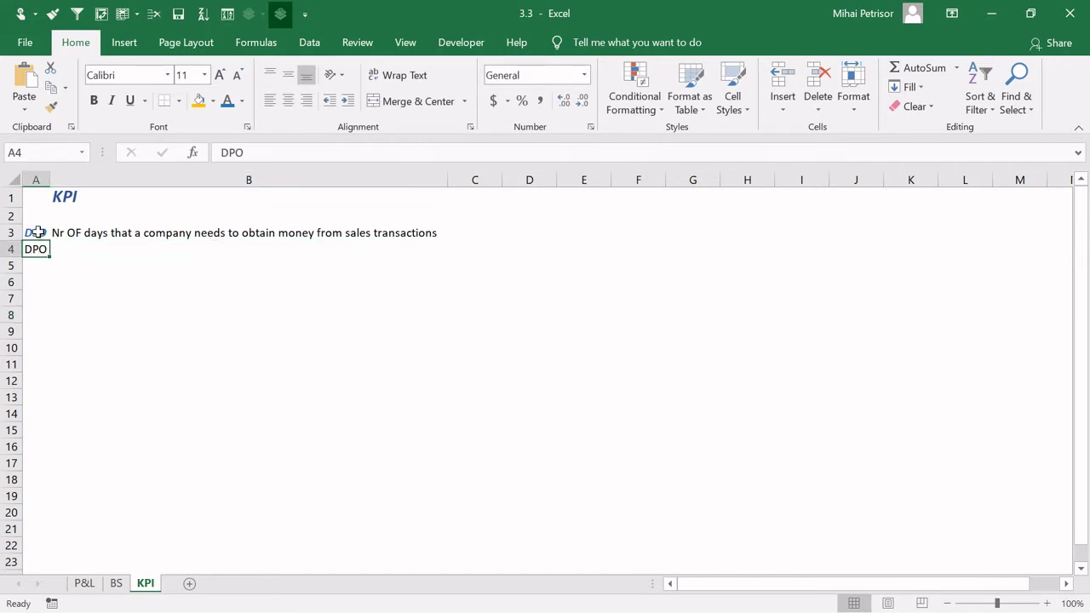
{"action": "left_click", "coordinate": [34, 231]}
{"action": "key", "text": "alt+2"}
{"action": "left_click", "coordinate": [43, 249]}
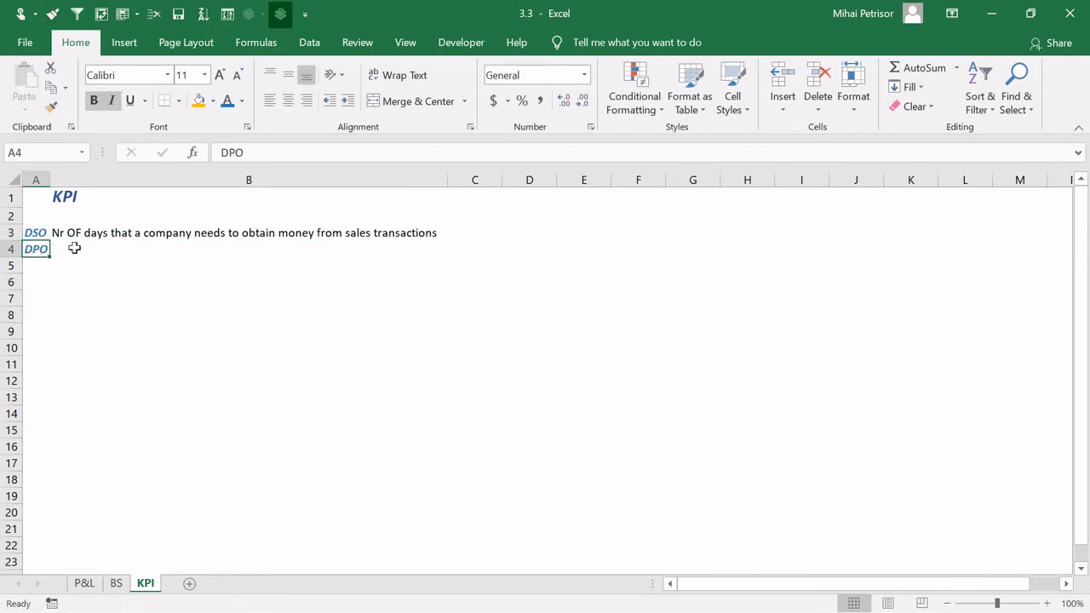
Copy the DSO description down into B4 and correct "OF" to "Of" in both B3 and B4.
{"action": "left_click", "coordinate": [66, 250]}
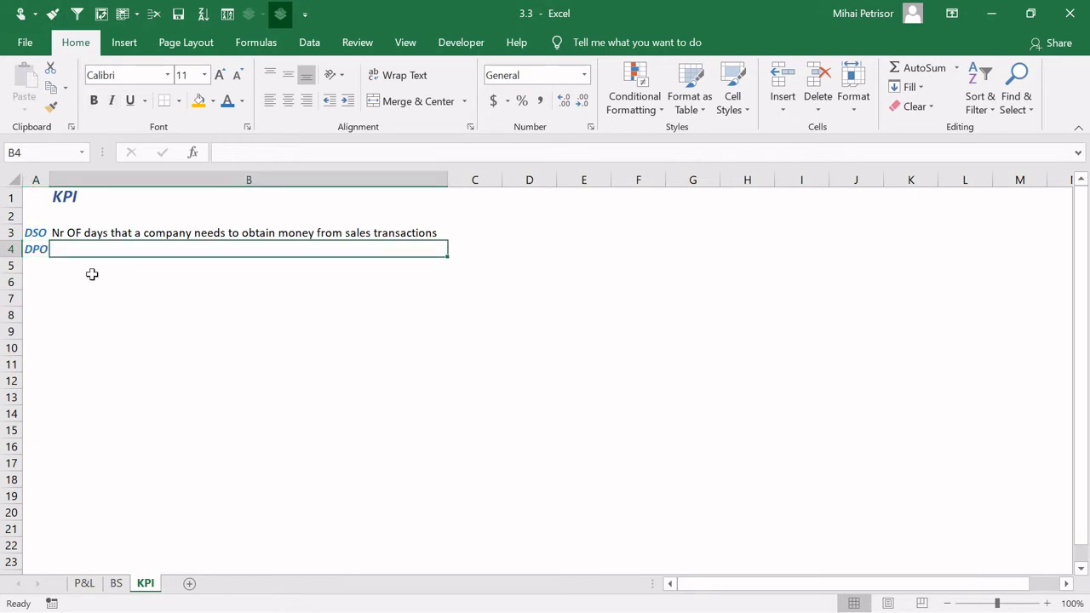
{"action": "key", "text": "ctrl+d"}
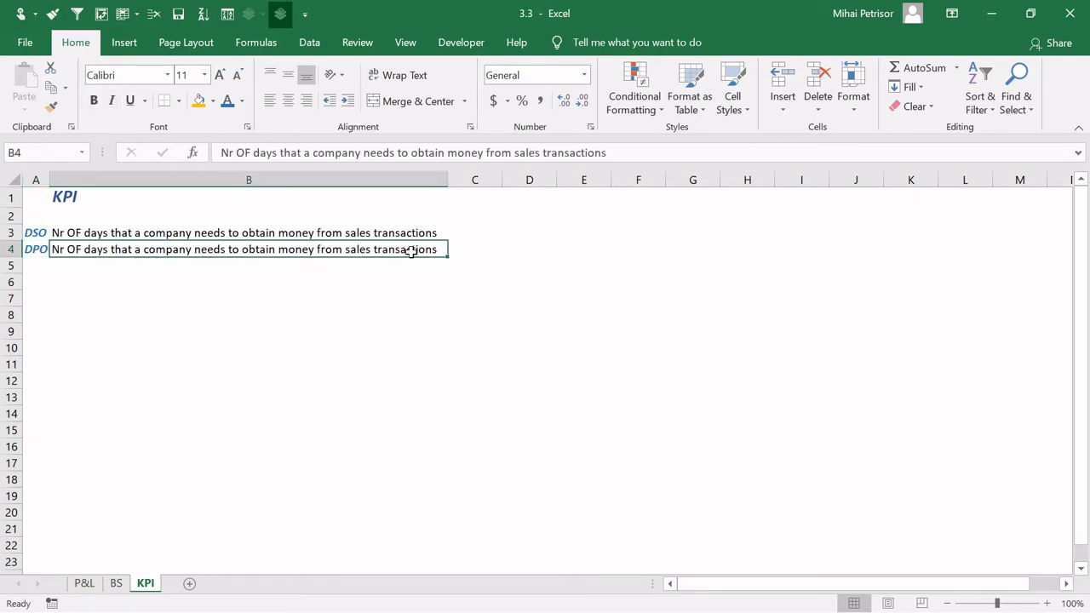
{"action": "double_click", "coordinate": [82, 232]}
{"action": "key", "text": "BackSpace"}
{"action": "type", "text": "f"}
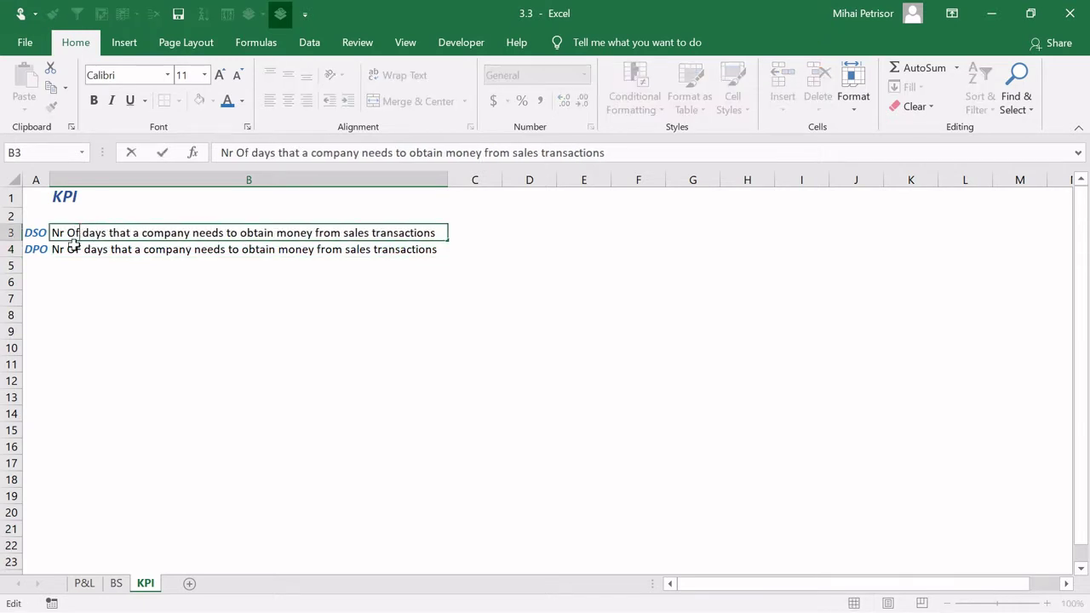
{"action": "double_click", "coordinate": [81, 250]}
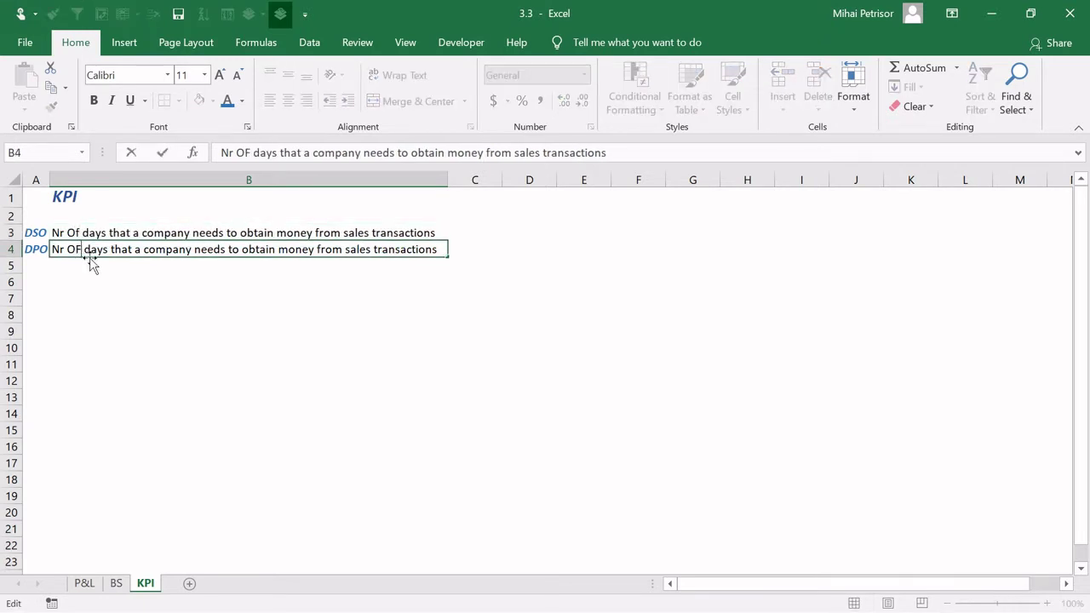
{"action": "key", "text": "BackSpace"}
{"action": "type", "text": "f"}
{"action": "left_click", "coordinate": [124, 281]}
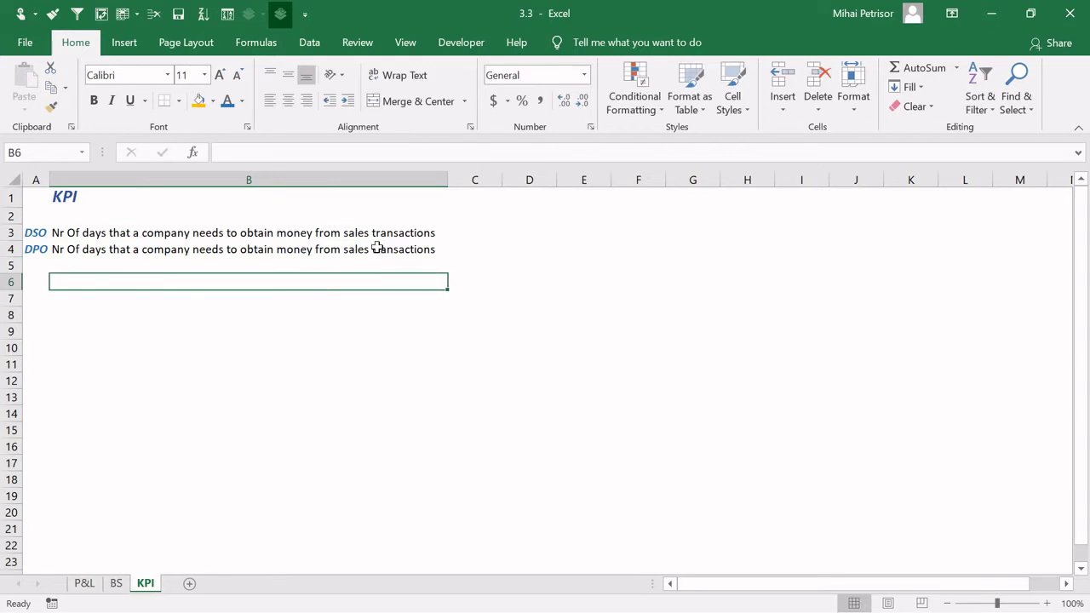
Change the DPO description in B4 to "Nr Of days that a company needs to pay the supplier".
{"action": "left_click", "coordinate": [378, 248]}
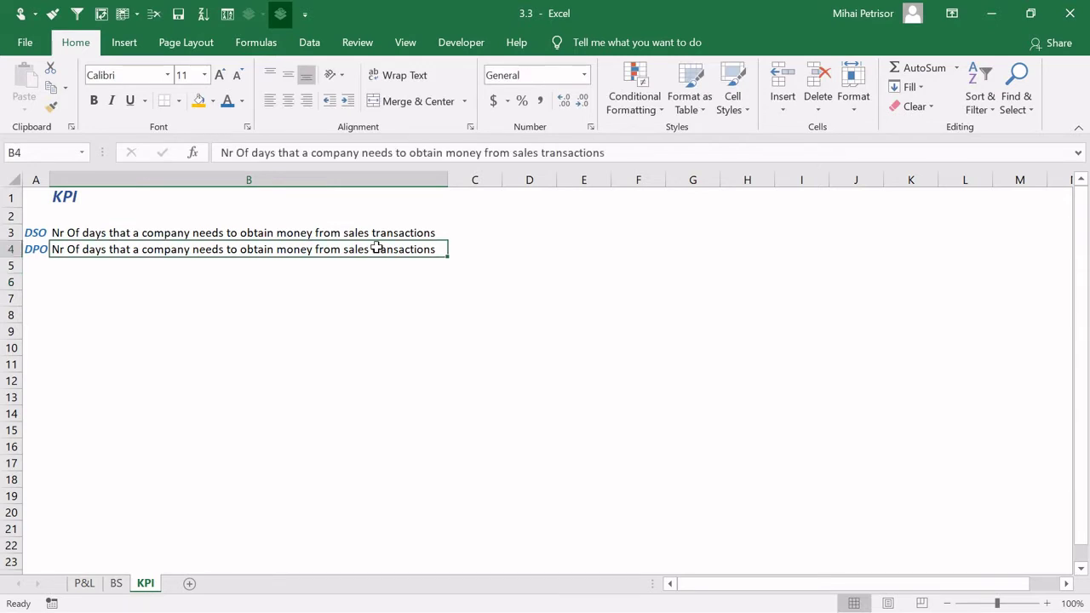
{"action": "double_click", "coordinate": [285, 248]}
{"action": "left_click_drag", "start_coordinate": [242, 250], "coordinate": [443, 253]}
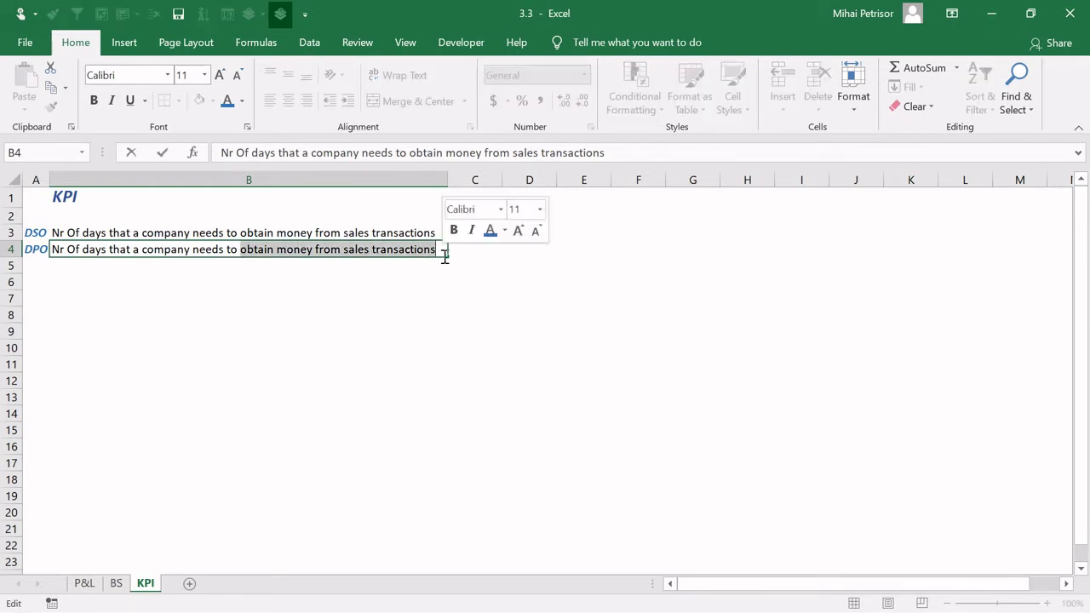
{"action": "type", "text": "pay"}
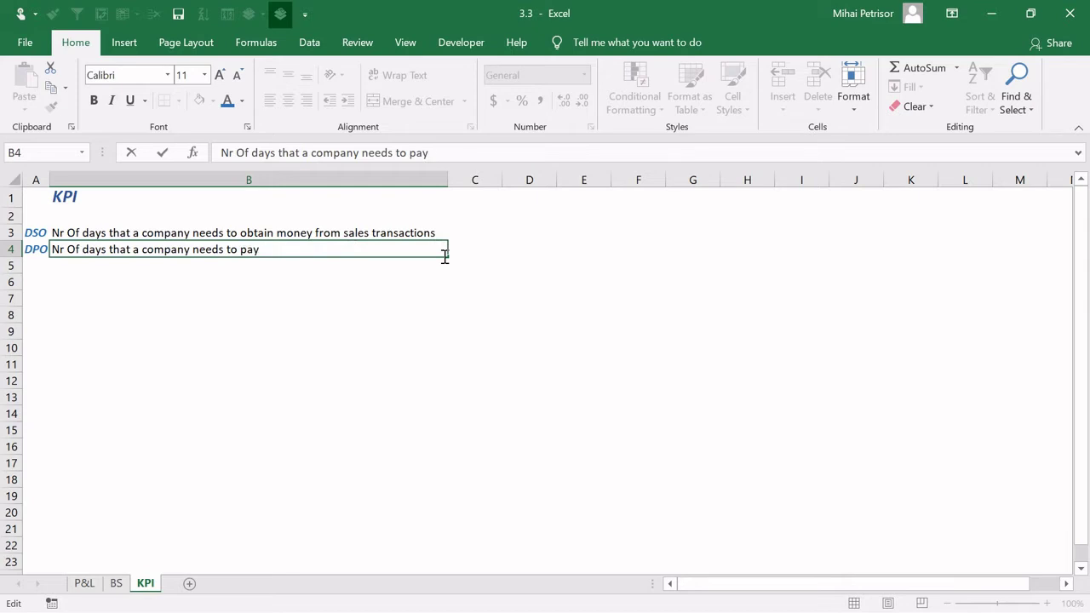
{"action": "type", "text": " the supplier"}
{"action": "left_click", "coordinate": [378, 322]}
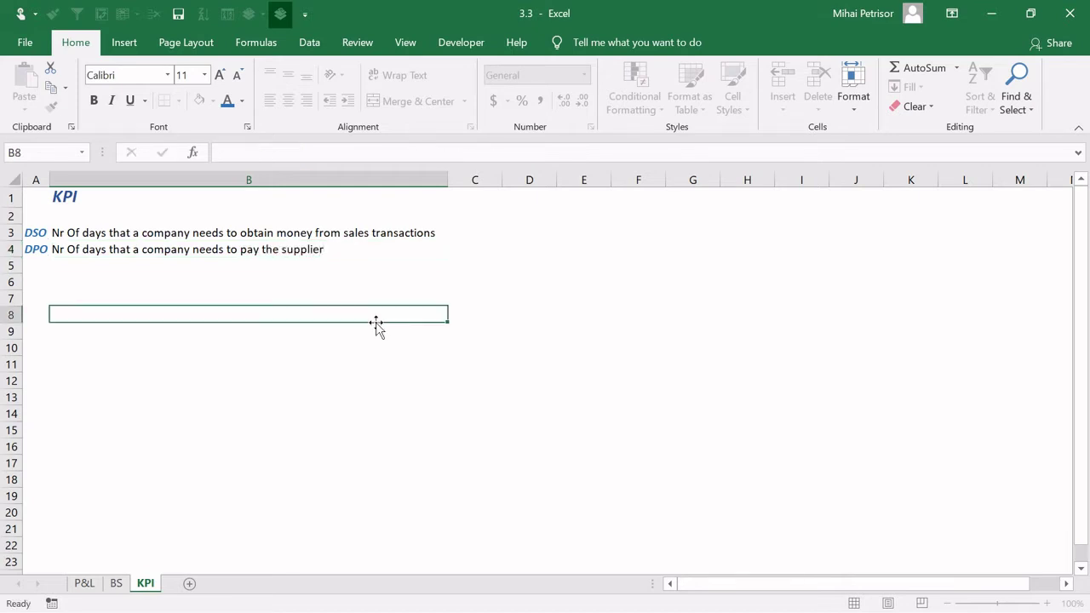
{"action": "left_click", "coordinate": [350, 236]}
{"action": "left_click", "coordinate": [333, 252]}
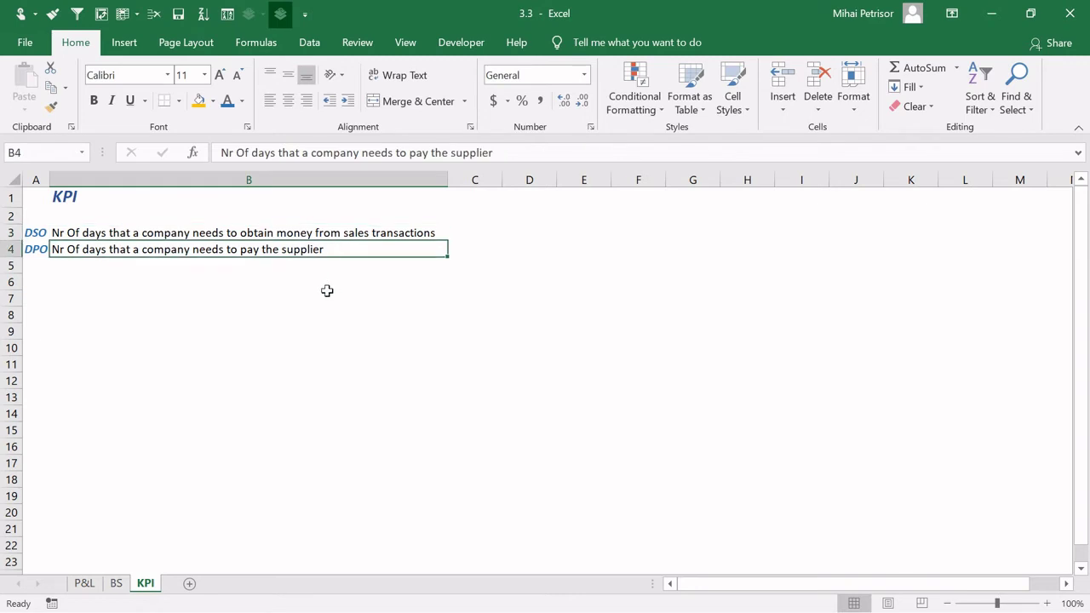
Enter the indicator label DIO in cell A5 and give it the same formatting as the DPO label in A4.
{"action": "left_click", "coordinate": [39, 269]}
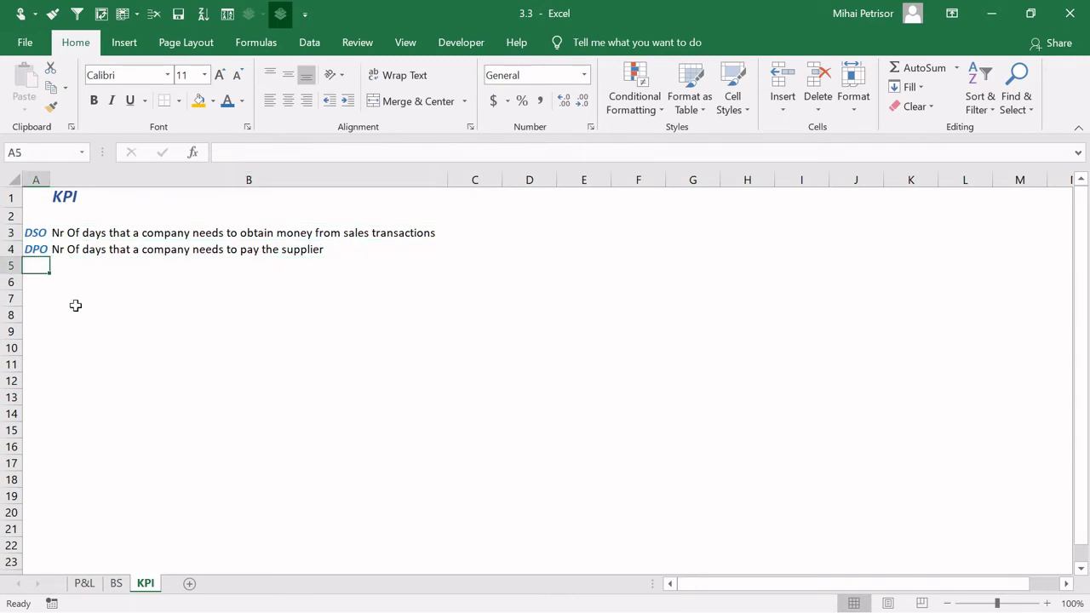
{"action": "type", "text": "DIO"}
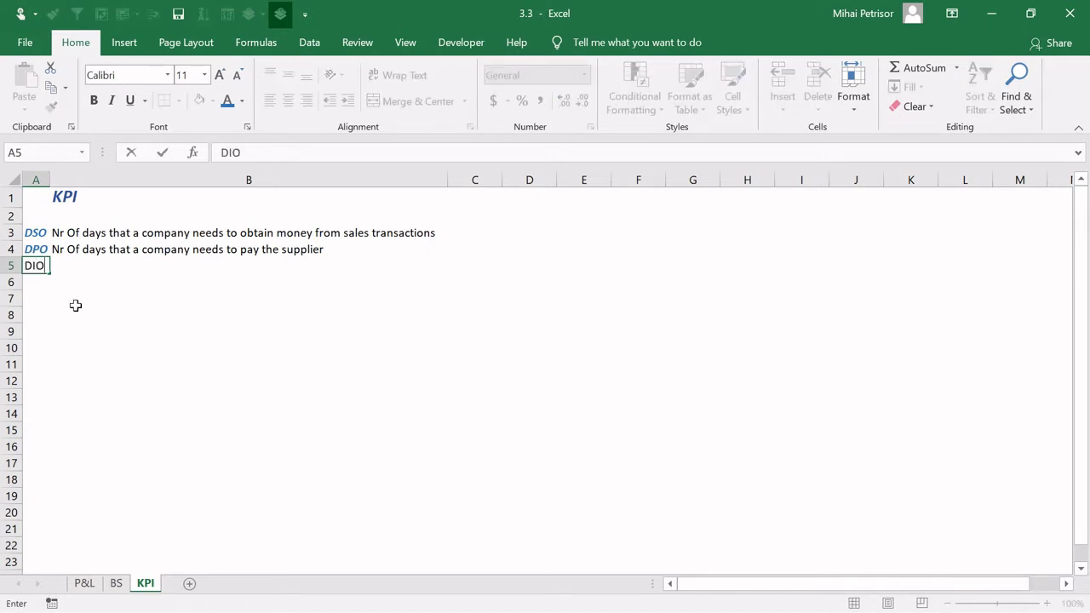
{"action": "left_click", "coordinate": [75, 305]}
{"action": "left_click", "coordinate": [42, 264]}
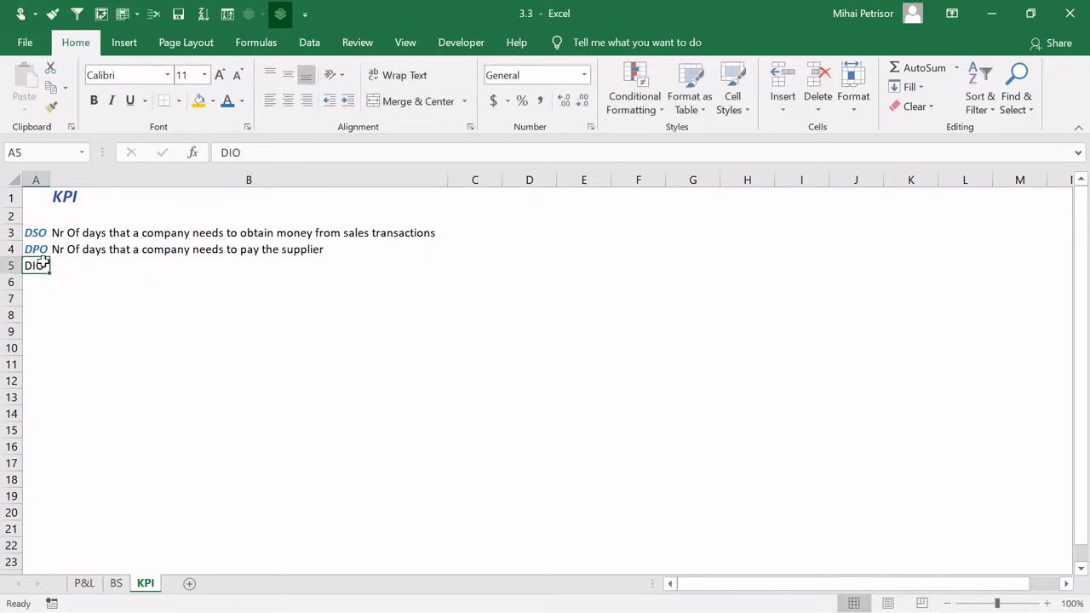
{"action": "left_click", "coordinate": [41, 247]}
{"action": "key", "text": "alt+2"}
{"action": "left_click", "coordinate": [44, 266]}
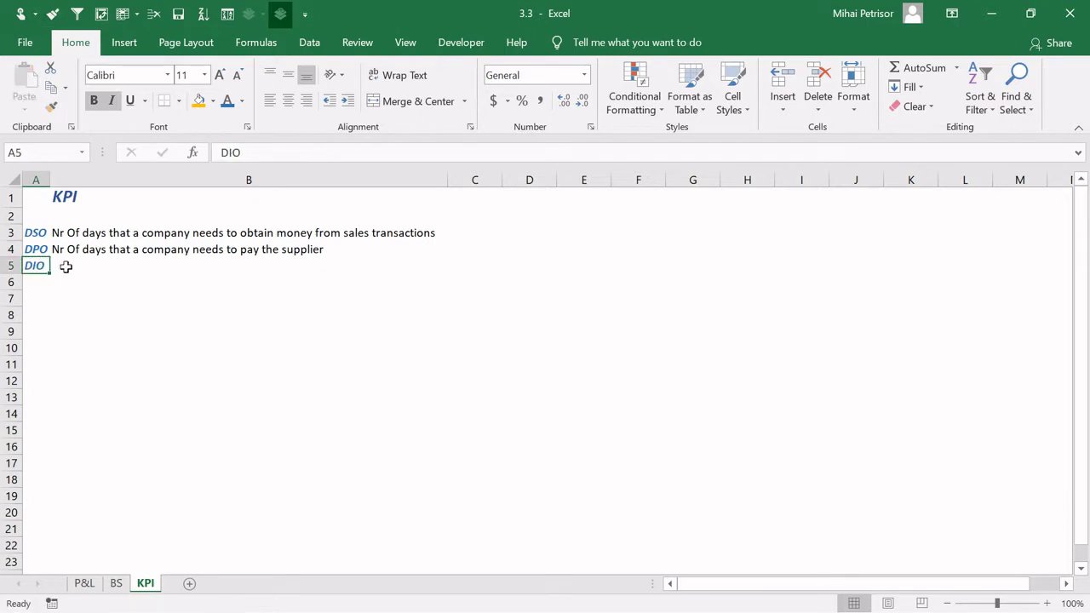
Copy the DPO description from B4 down into cell B5.
{"action": "left_click", "coordinate": [66, 266]}
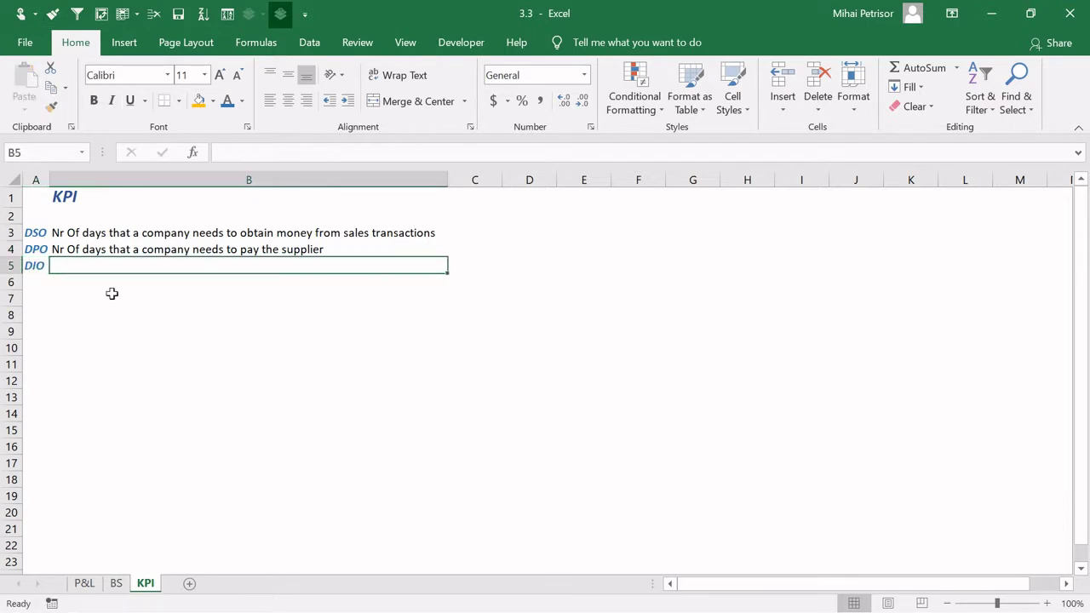
{"action": "key", "text": "ctrl+f"}
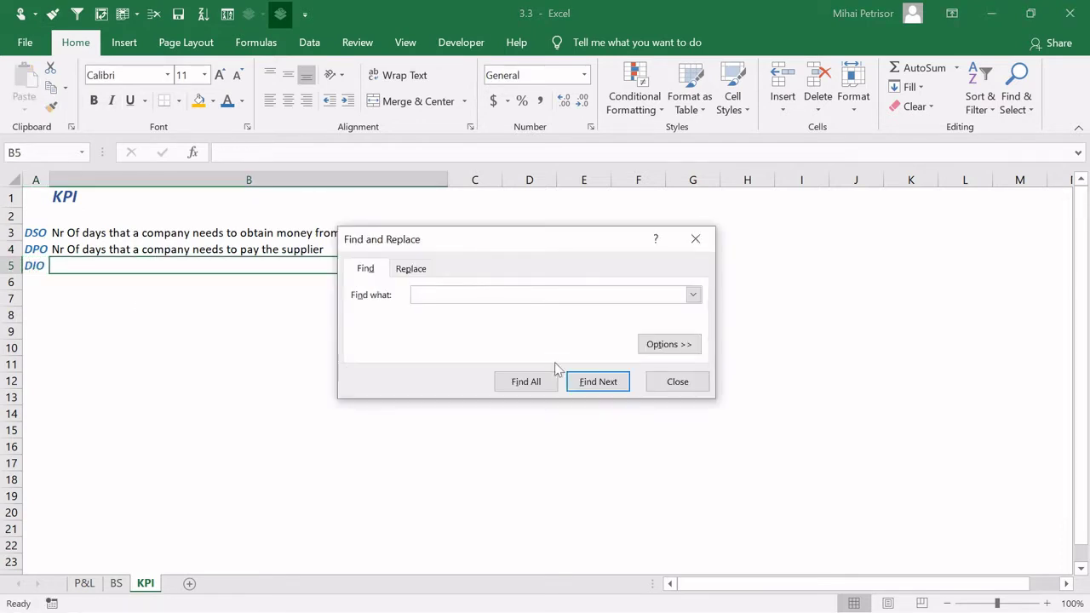
{"action": "key", "text": "Escape"}
{"action": "key", "text": "ctrl+d"}
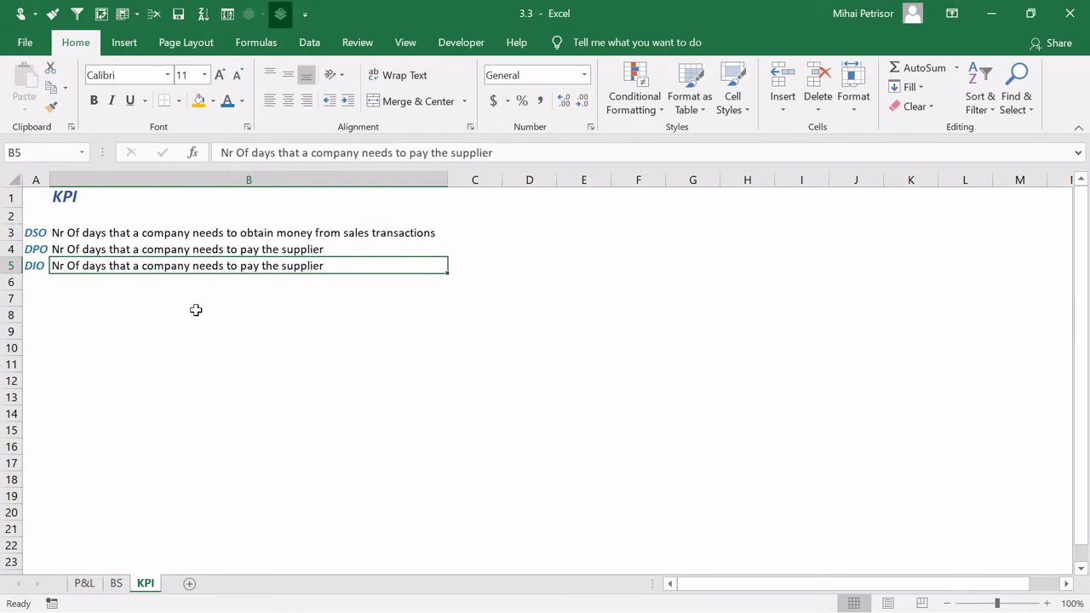
{"action": "left_click", "coordinate": [195, 313]}
Change the DIO description in B5 to "Nr Of days that a company needs to sale the inventory received in their warehouse".
{"action": "left_click", "coordinate": [312, 267]}
{"action": "double_click", "coordinate": [332, 265]}
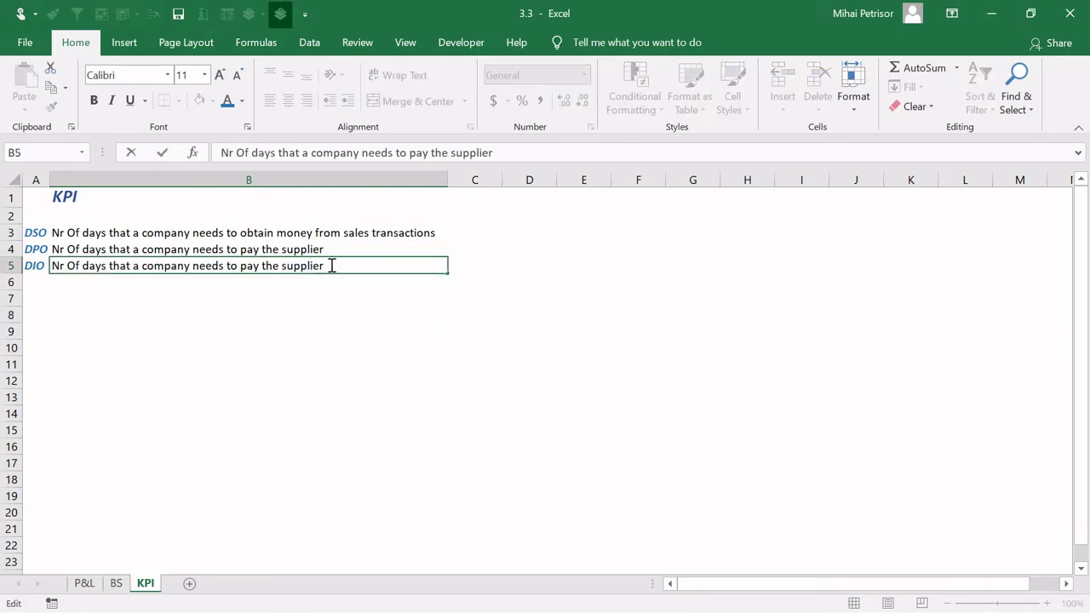
{"action": "left_click_drag", "start_coordinate": [331, 265], "coordinate": [230, 266]}
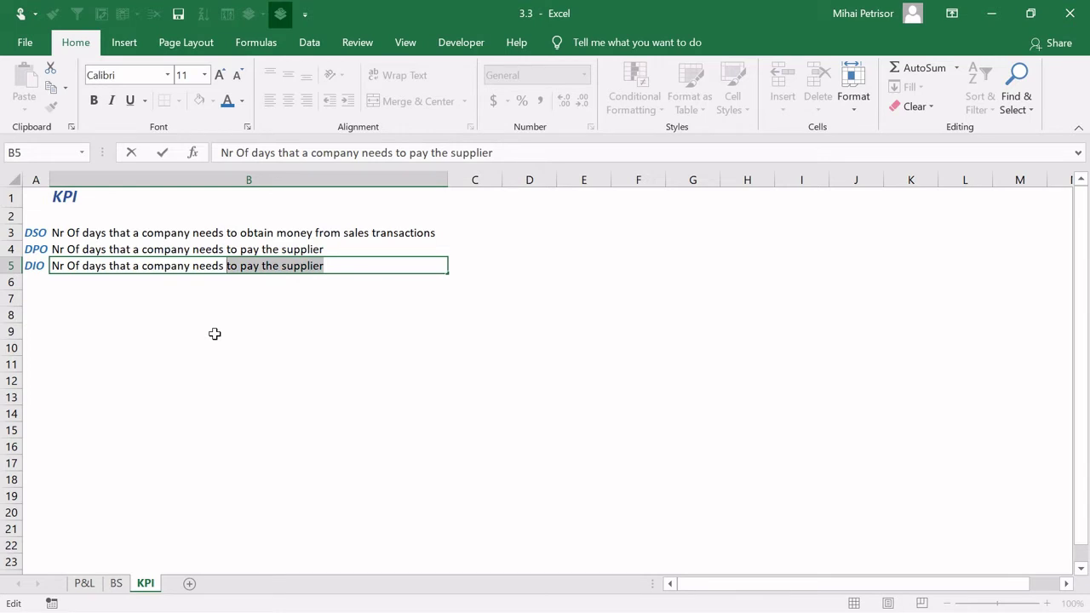
{"action": "type", "text": "to sale t"}
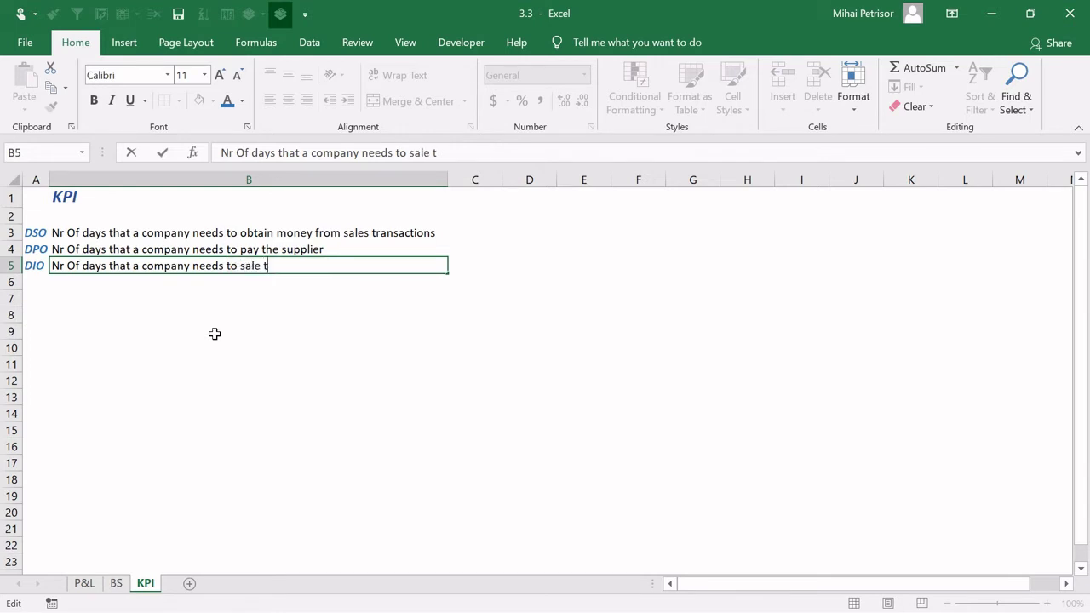
{"action": "type", "text": "he inventory"}
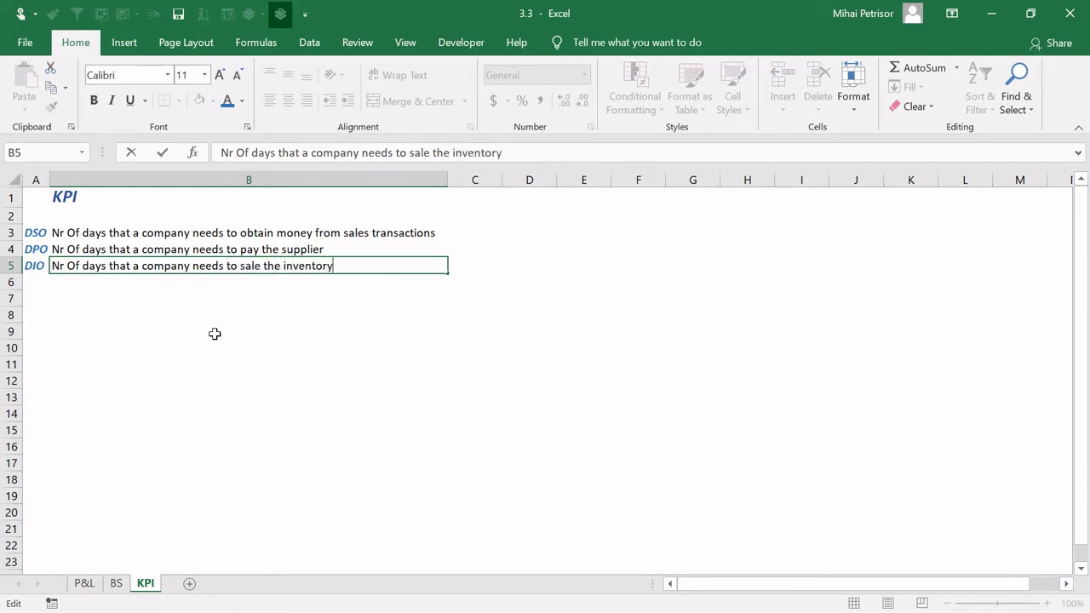
{"action": "type", "text": " received in"}
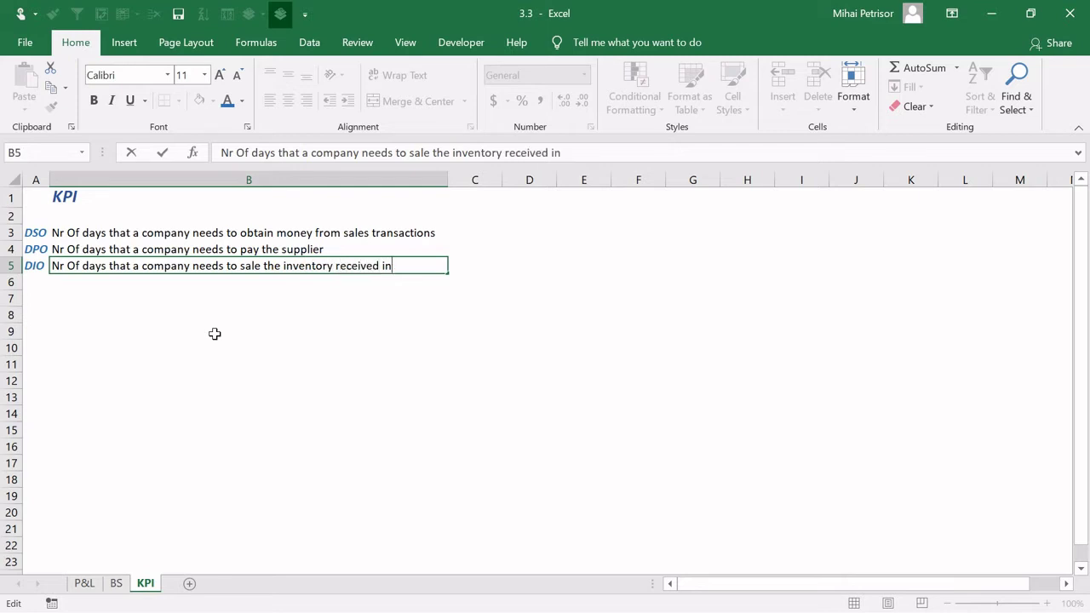
{"action": "type", "text": " their warehouse"}
{"action": "left_click", "coordinate": [215, 334]}
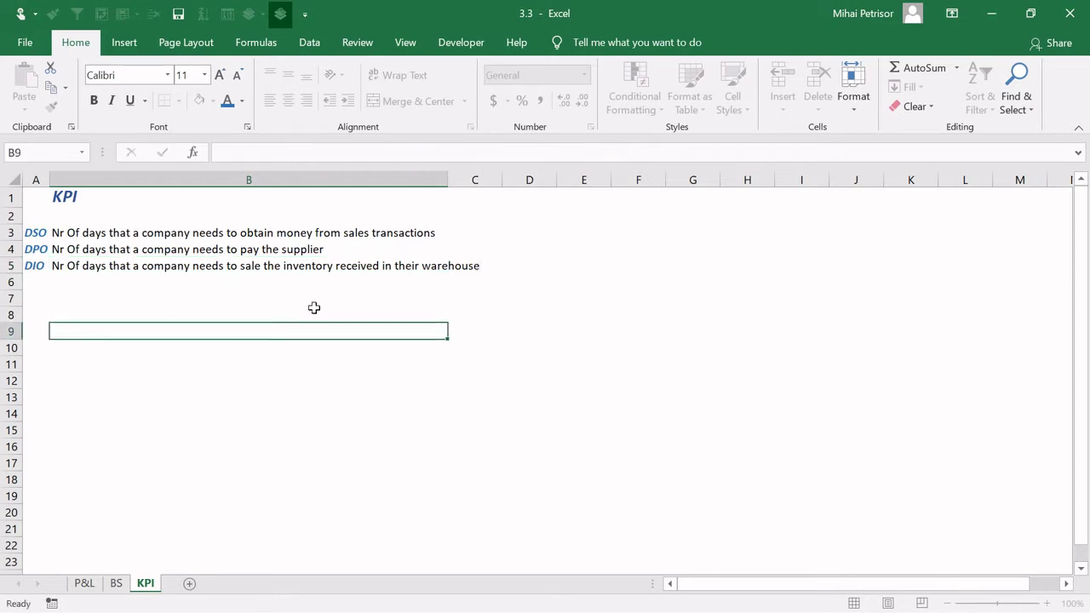
Widen column B to fit the longest indicator description and reduce the height of empty row 2.
{"action": "left_click_drag", "start_coordinate": [446, 175], "coordinate": [492, 175]}
{"action": "left_click", "coordinate": [308, 348]}
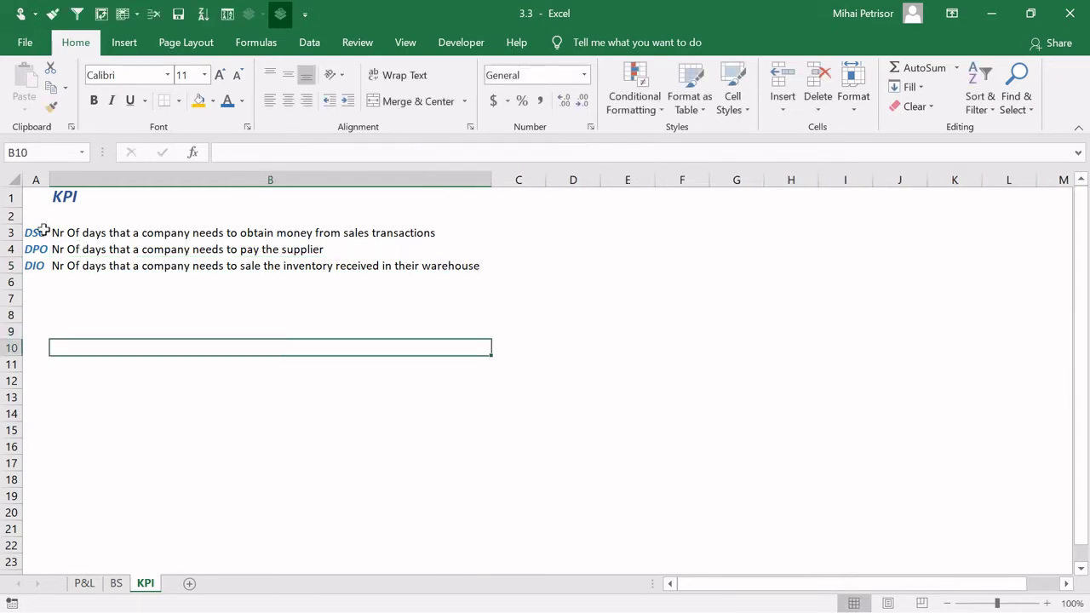
{"action": "left_click_drag", "start_coordinate": [13, 225], "coordinate": [13, 216]}
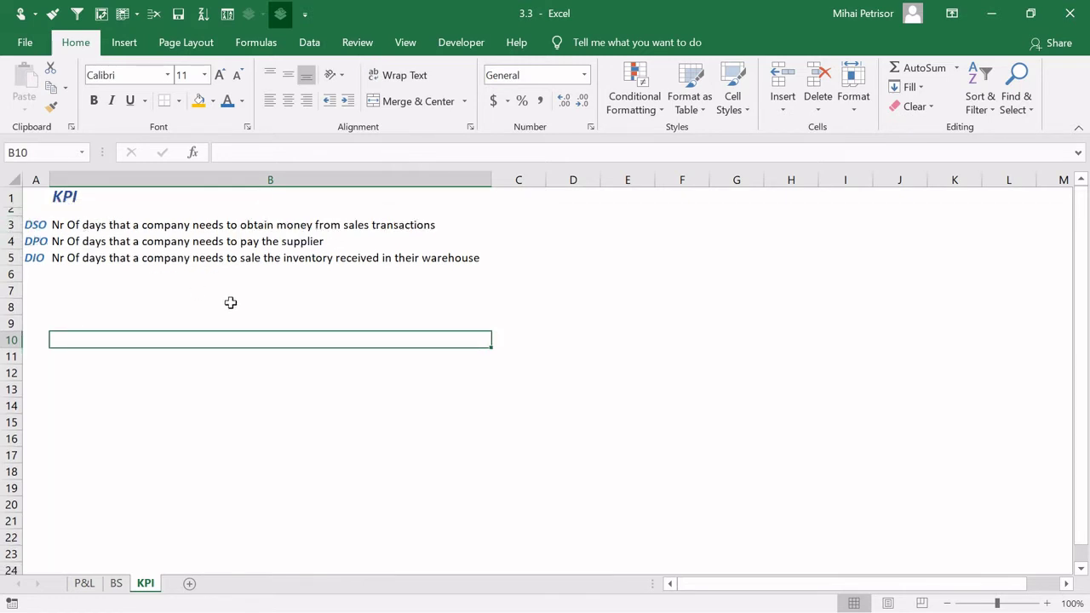
{"action": "left_click", "coordinate": [154, 288]}
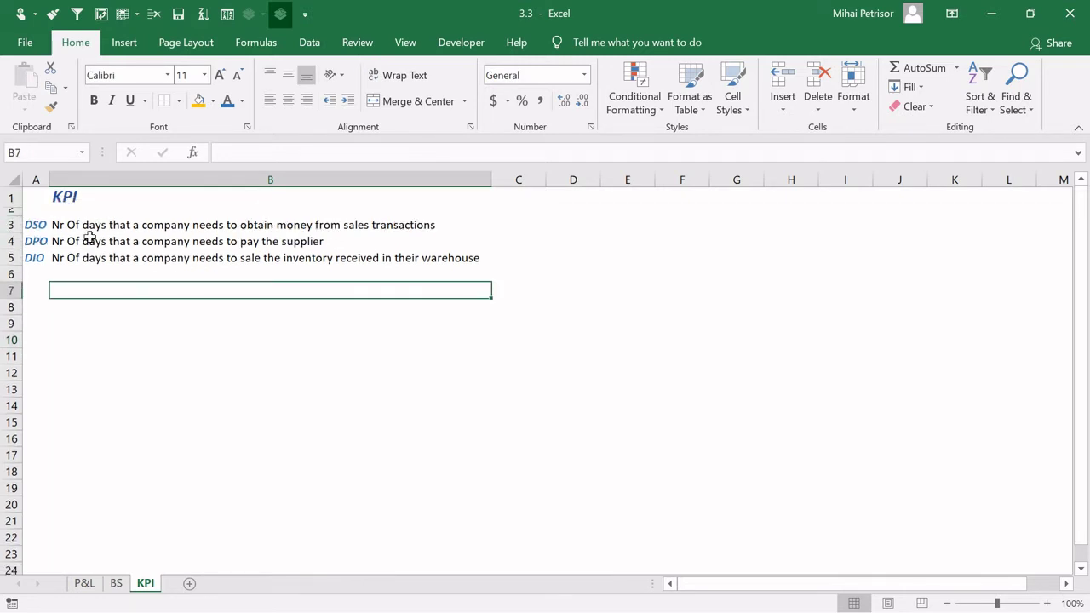
Format the indicator descriptions in B3:B5 as italic with a dark grey font color.
{"action": "left_click_drag", "start_coordinate": [85, 225], "coordinate": [81, 256]}
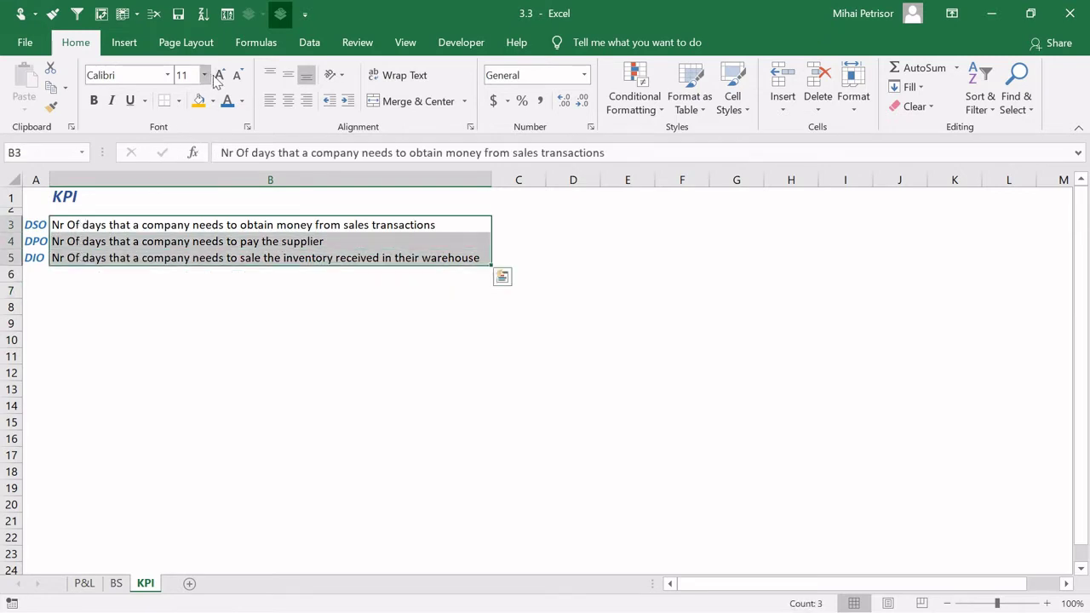
{"action": "left_click", "coordinate": [112, 100]}
{"action": "left_click", "coordinate": [243, 100]}
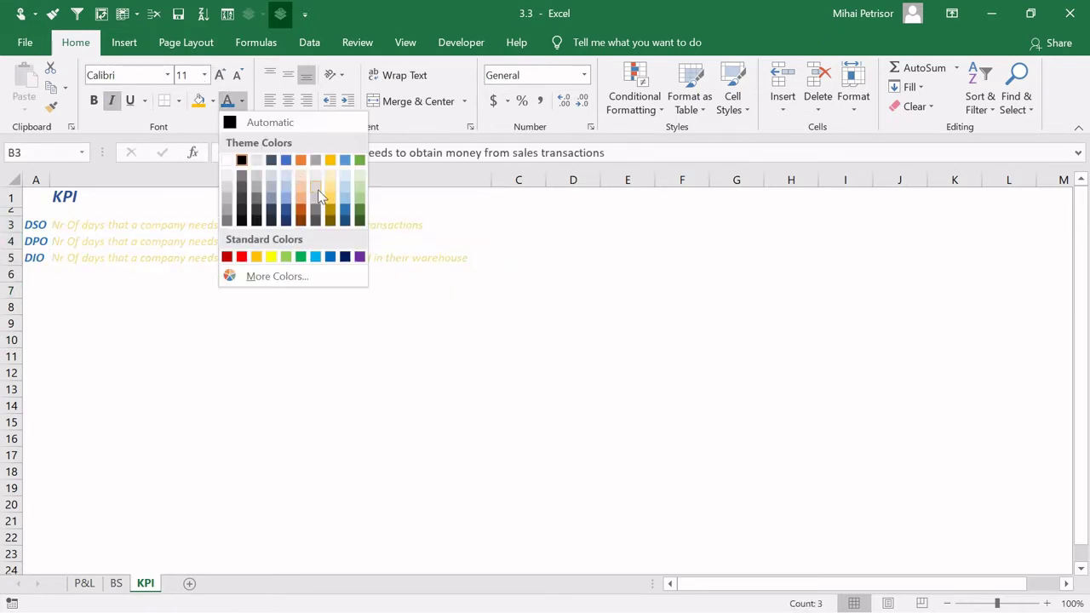
{"action": "left_click", "coordinate": [318, 217]}
{"action": "left_click", "coordinate": [136, 372]}
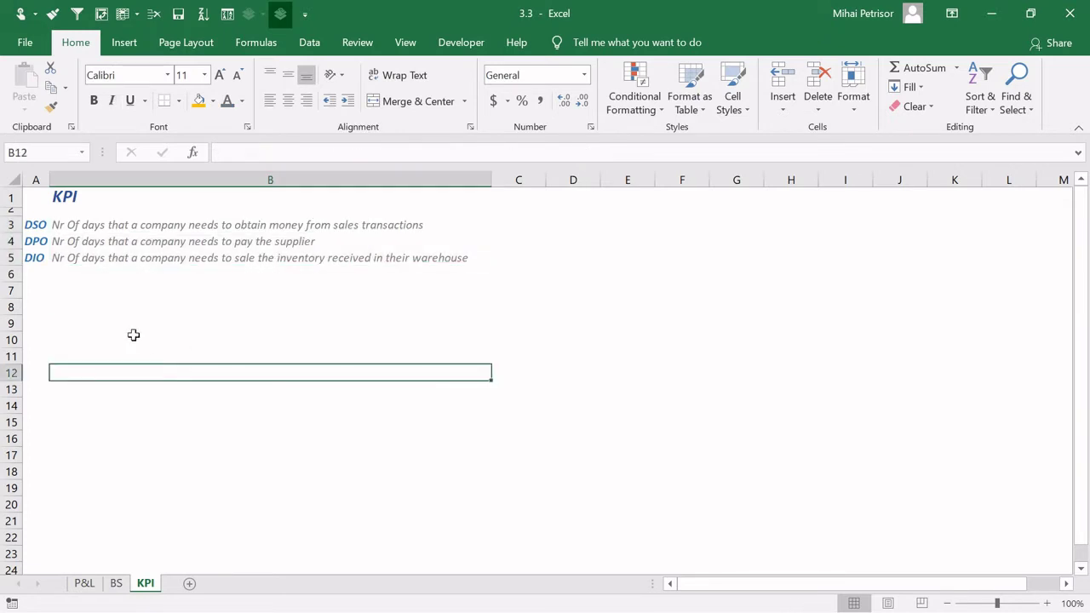
{"action": "left_click", "coordinate": [80, 290]}
{"action": "left_click", "coordinate": [213, 389]}
{"action": "left_click", "coordinate": [174, 303]}
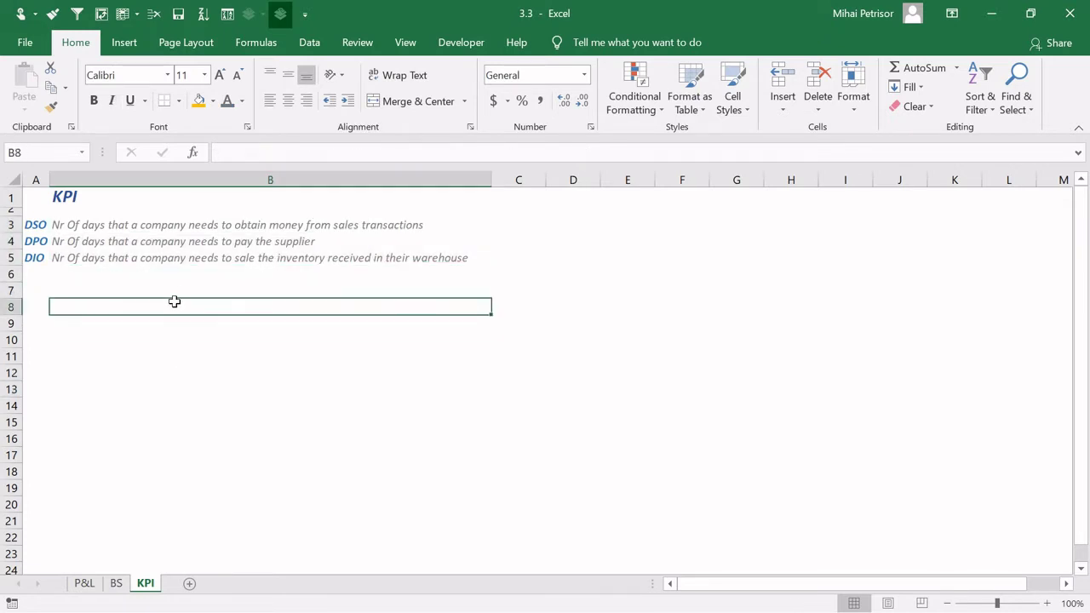
{"action": "left_click", "coordinate": [236, 328]}
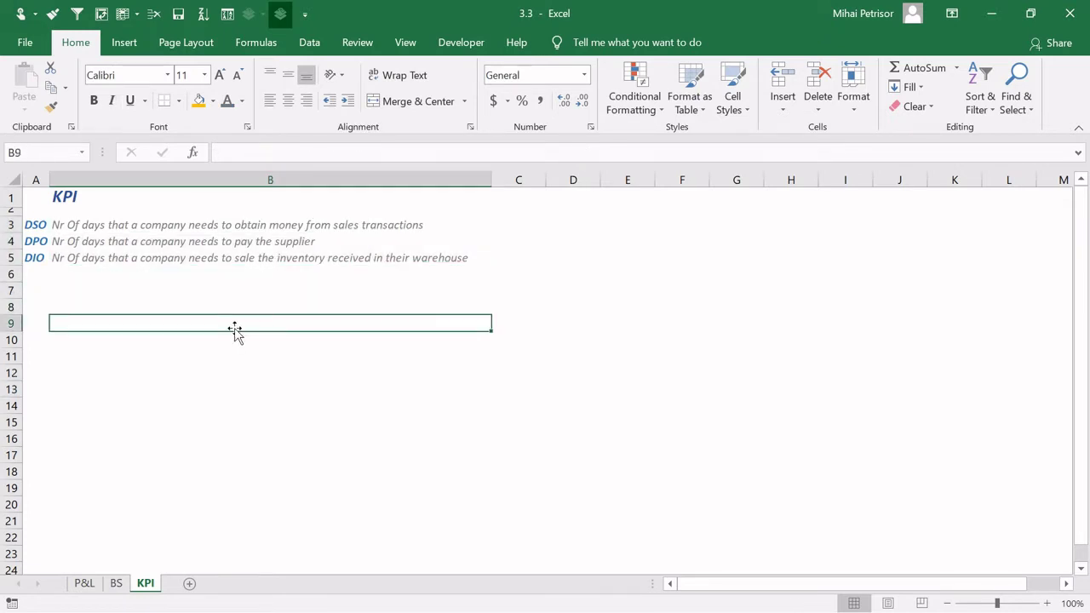
{"action": "left_click", "coordinate": [239, 389]}
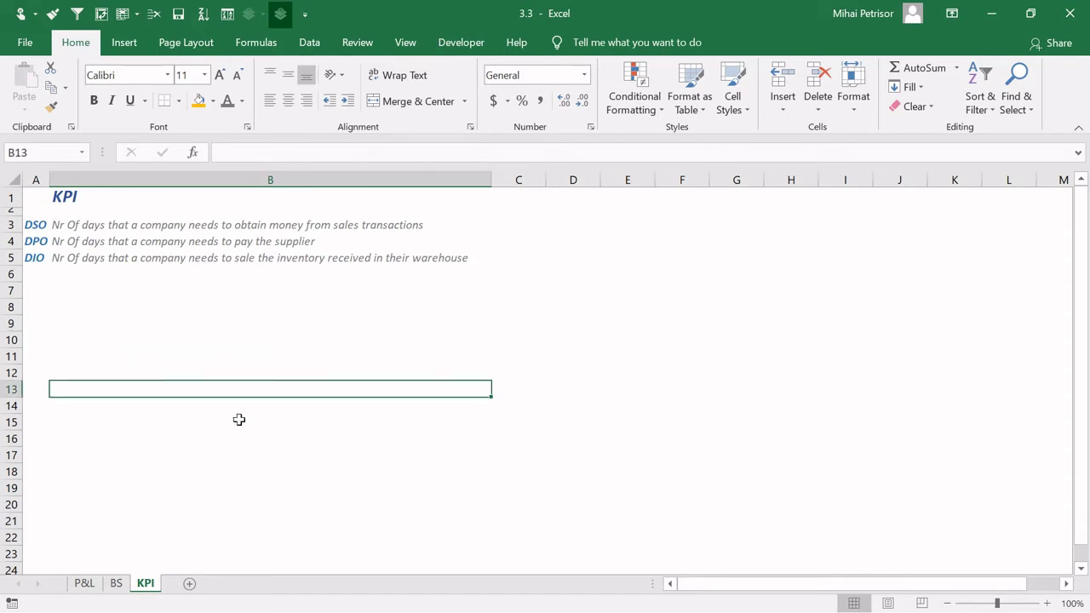
{"action": "left_click", "coordinate": [111, 368]}
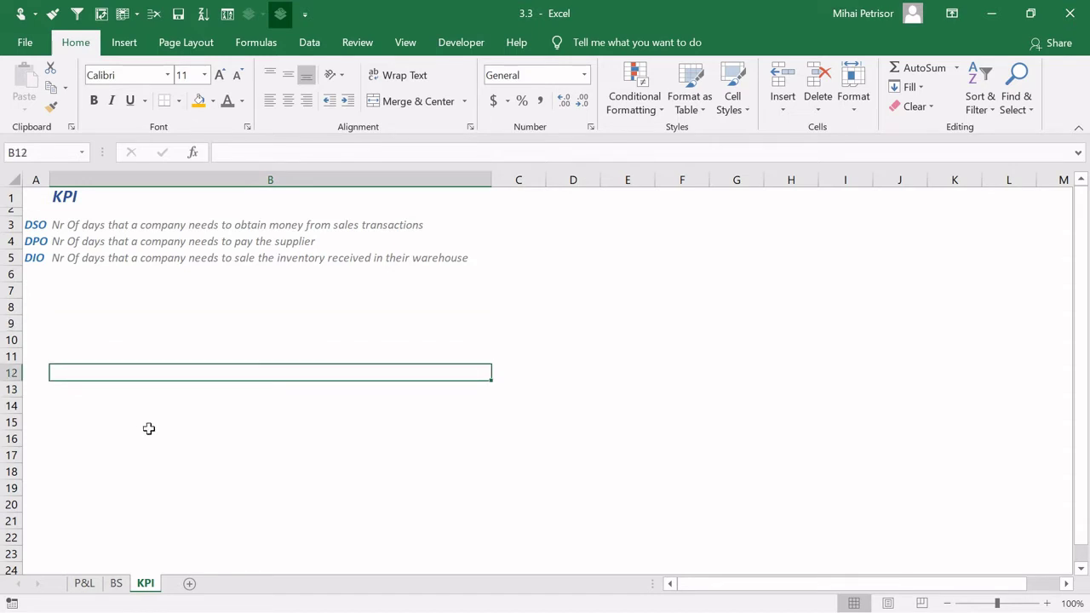
Check the Accounts Payable value for 31.12.2018 on the BS sheet and return to the KPI sheet.
{"action": "left_click", "coordinate": [117, 583]}
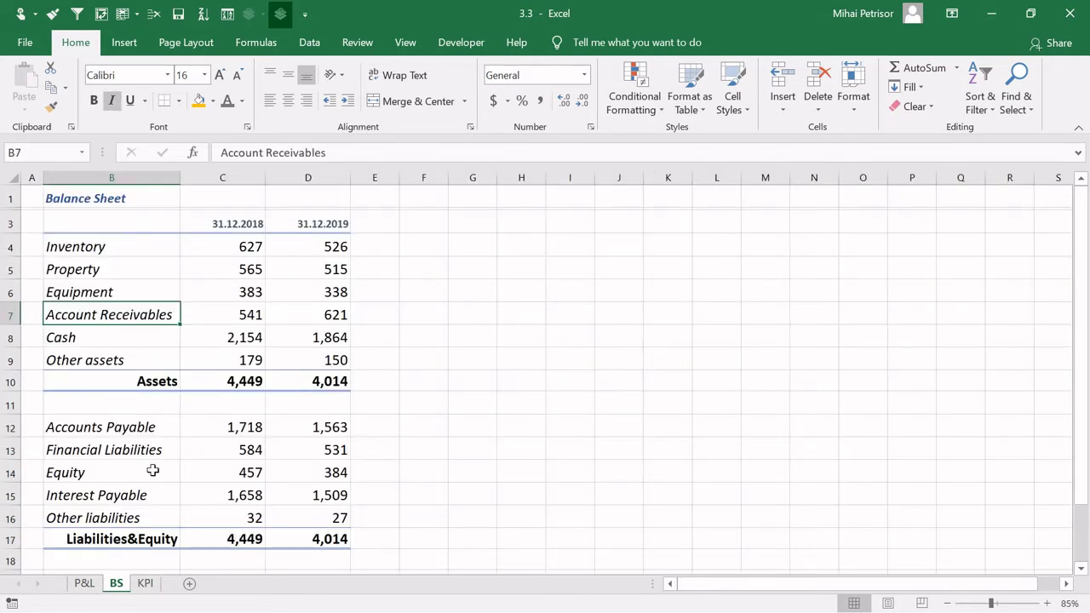
{"action": "left_click", "coordinate": [234, 430]}
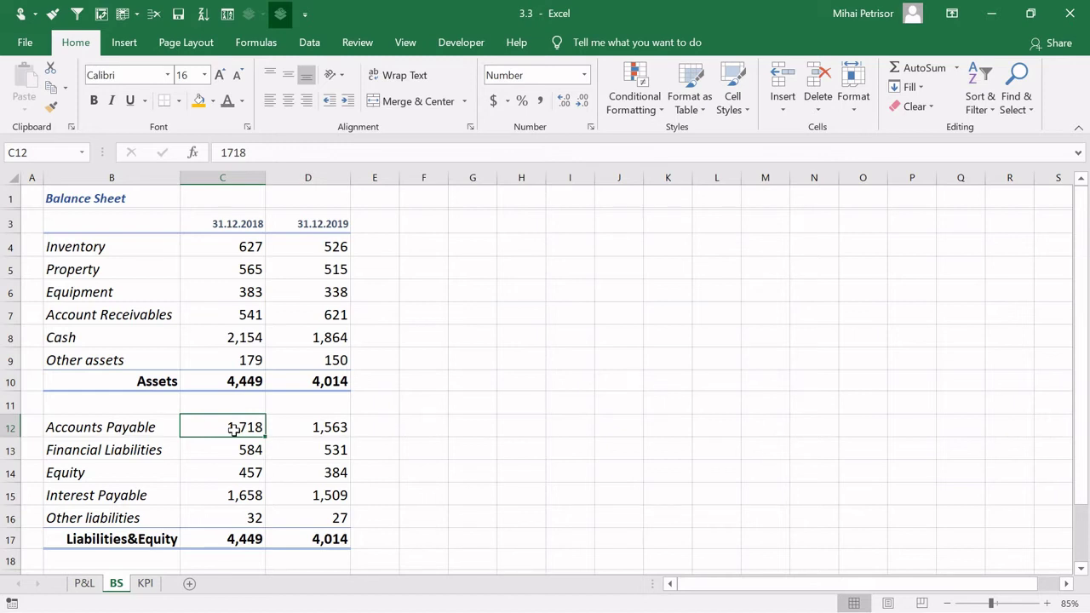
{"action": "left_click", "coordinate": [147, 584]}
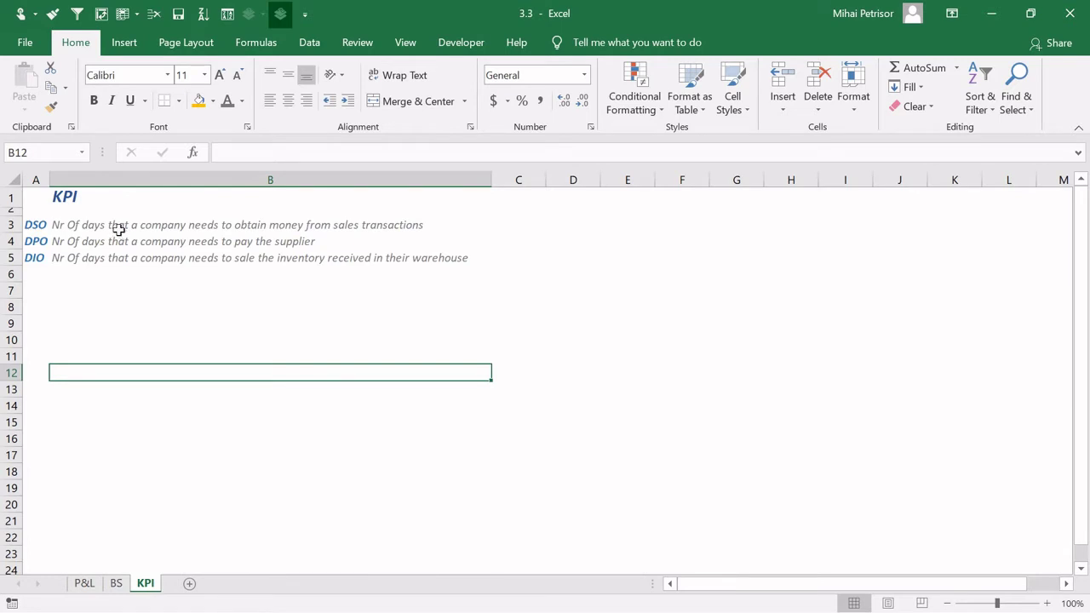
{"action": "left_click_drag", "start_coordinate": [114, 224], "coordinate": [44, 258]}
{"action": "left_click", "coordinate": [190, 352]}
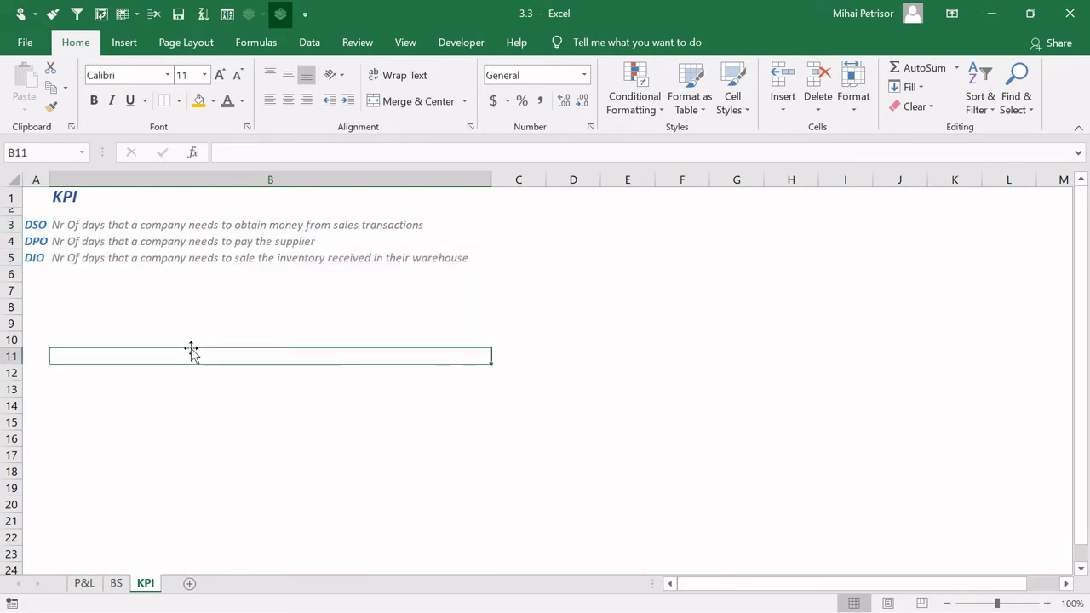
{"action": "key", "text": "Down"}
{"action": "key", "text": "Down"}
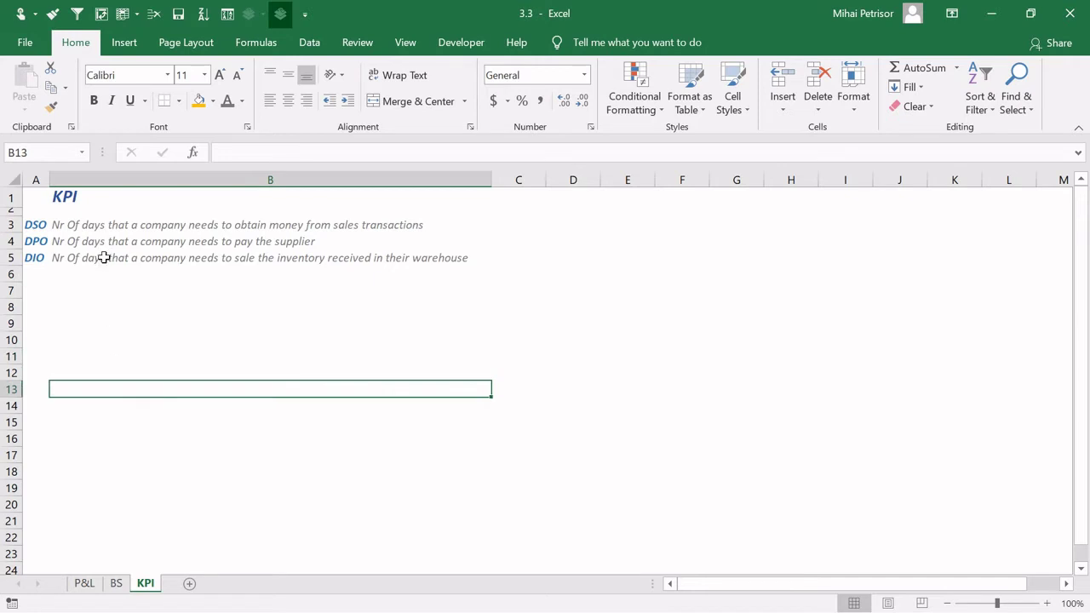
{"action": "left_click", "coordinate": [87, 304]}
{"action": "left_click", "coordinate": [92, 358]}
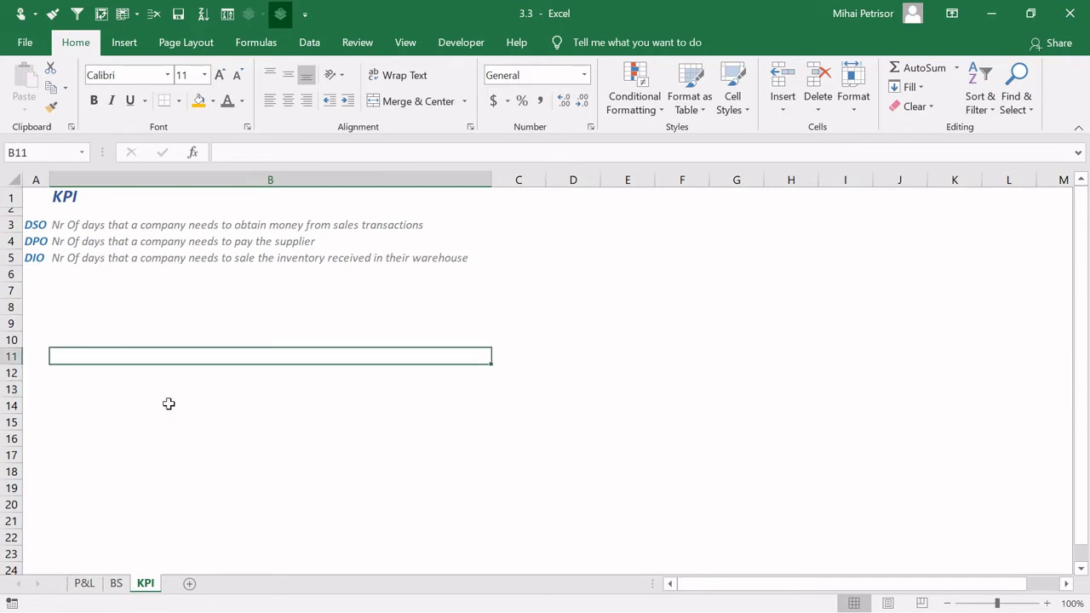
{"action": "left_click", "coordinate": [188, 305]}
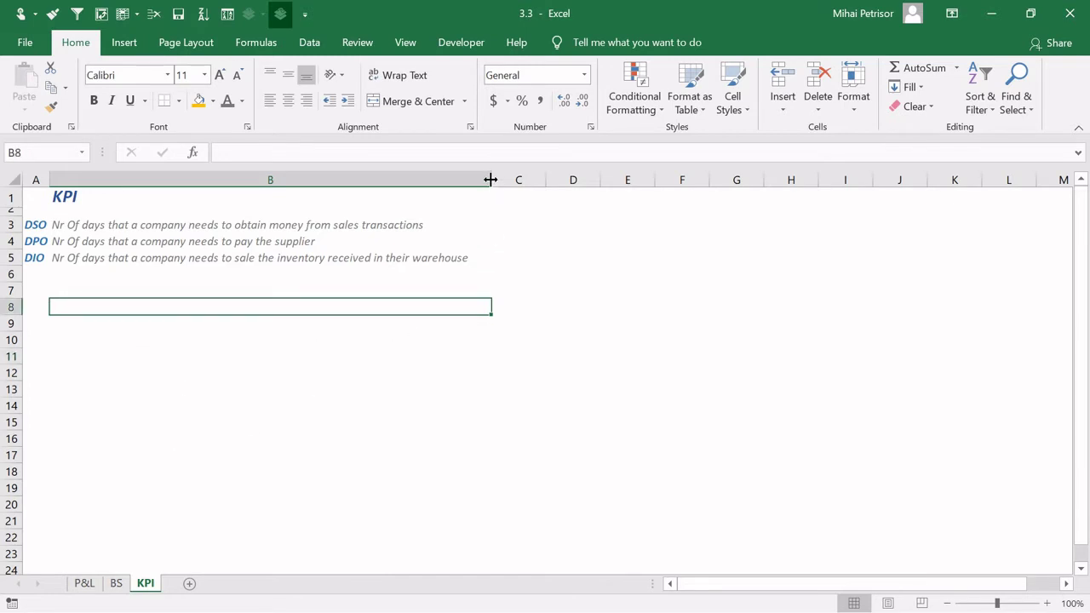
{"action": "left_click", "coordinate": [554, 290]}
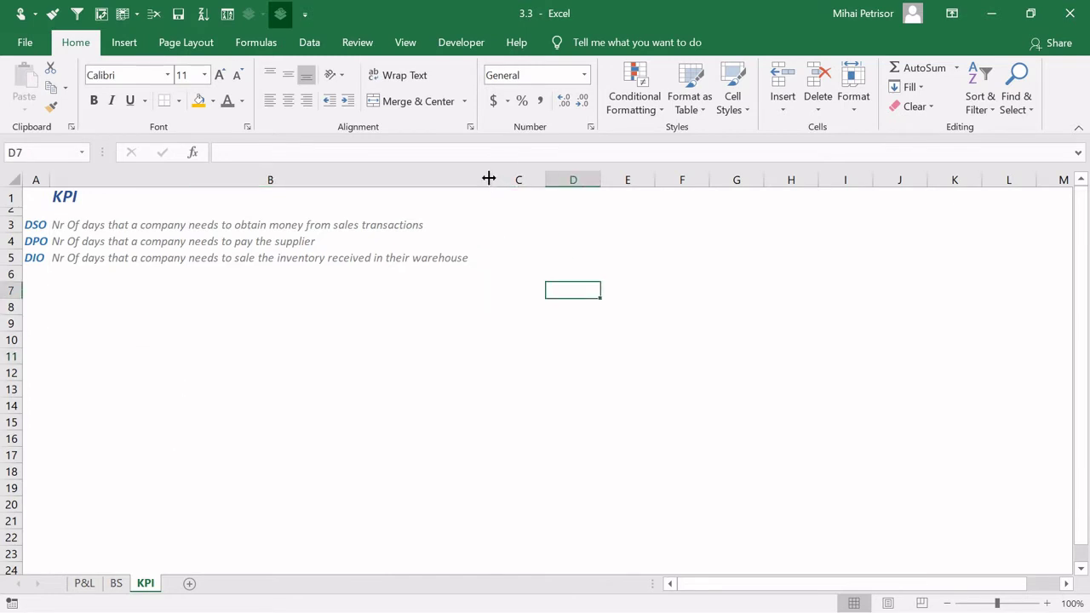
{"action": "left_click", "coordinate": [528, 257]}
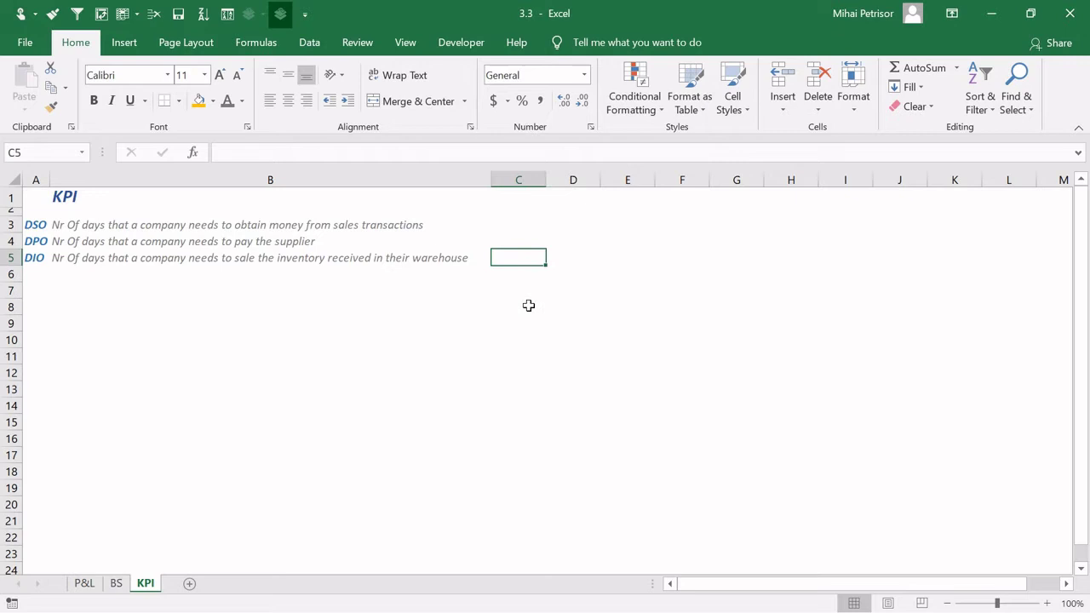
{"action": "left_click", "coordinate": [515, 226]}
{"action": "left_click", "coordinate": [525, 202]}
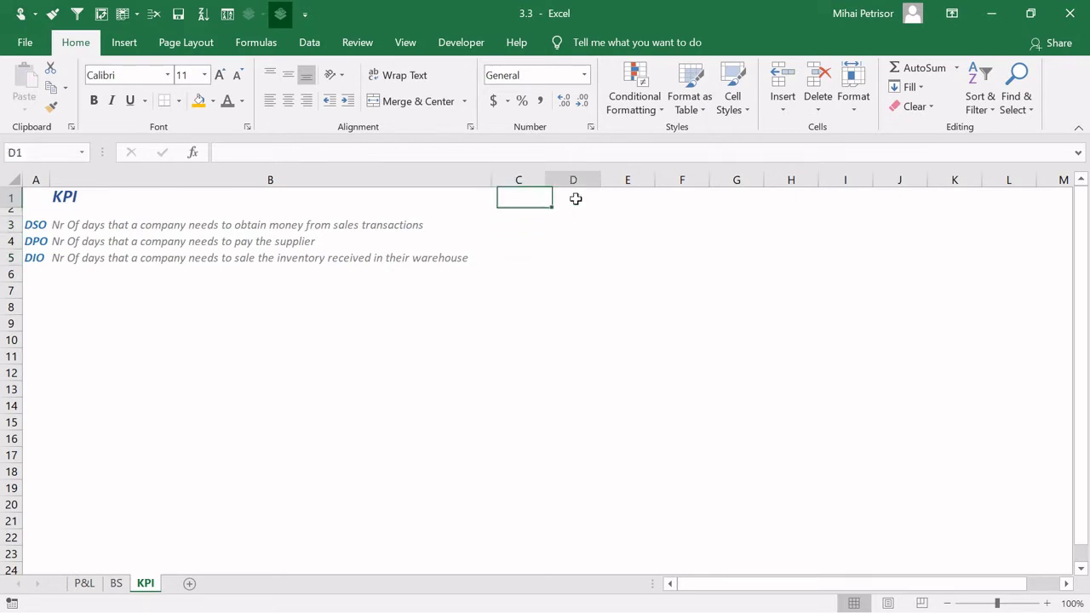
{"action": "left_click", "coordinate": [572, 201]}
{"action": "left_click", "coordinate": [543, 202]}
{"action": "left_click", "coordinate": [554, 203]}
{"action": "left_click", "coordinate": [565, 253]}
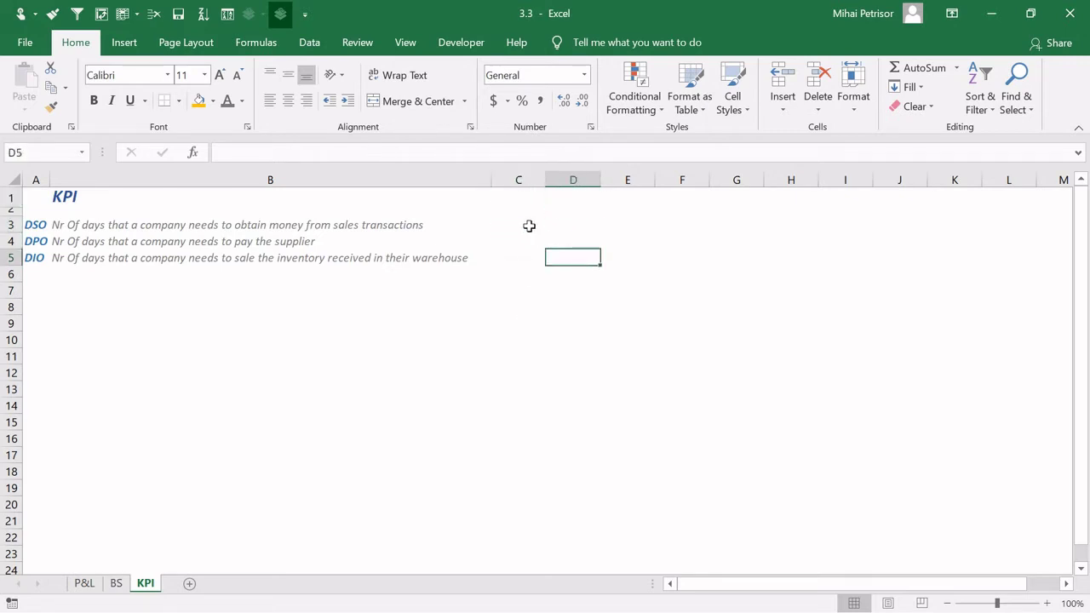
Try the year header 2018 in cell C1 and undo the entry.
{"action": "left_click", "coordinate": [530, 197]}
{"action": "double_click", "coordinate": [533, 199]}
{"action": "type", "text": "2018"}
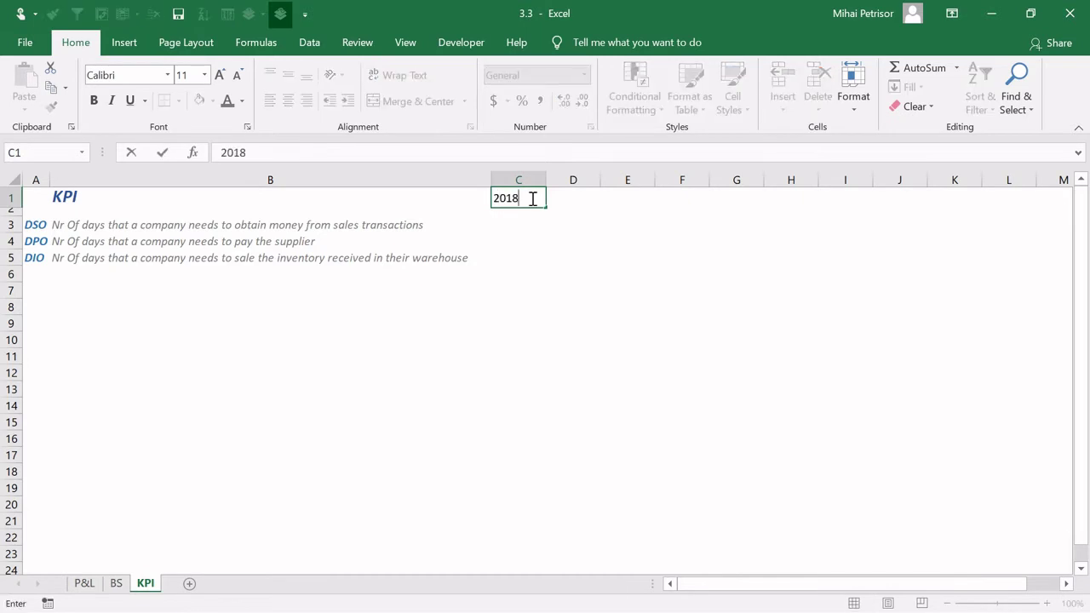
{"action": "left_click", "coordinate": [535, 275]}
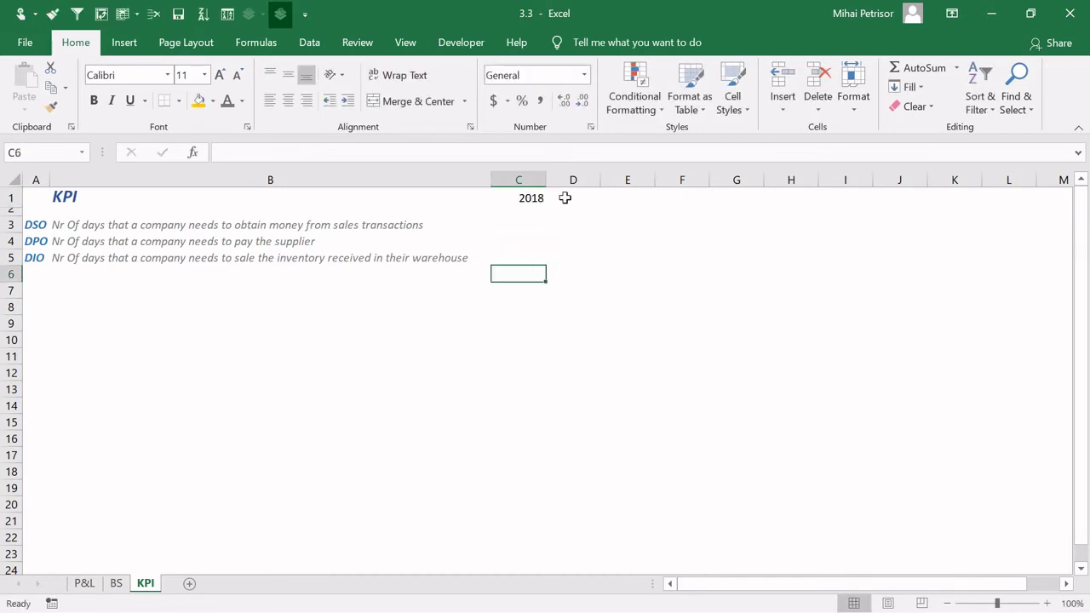
{"action": "key", "text": "ctrl+z"}
Insert a row above the DSO row and enter the year headers 2018 in C3 and 2019 in D3.
{"action": "right_click", "coordinate": [12, 225]}
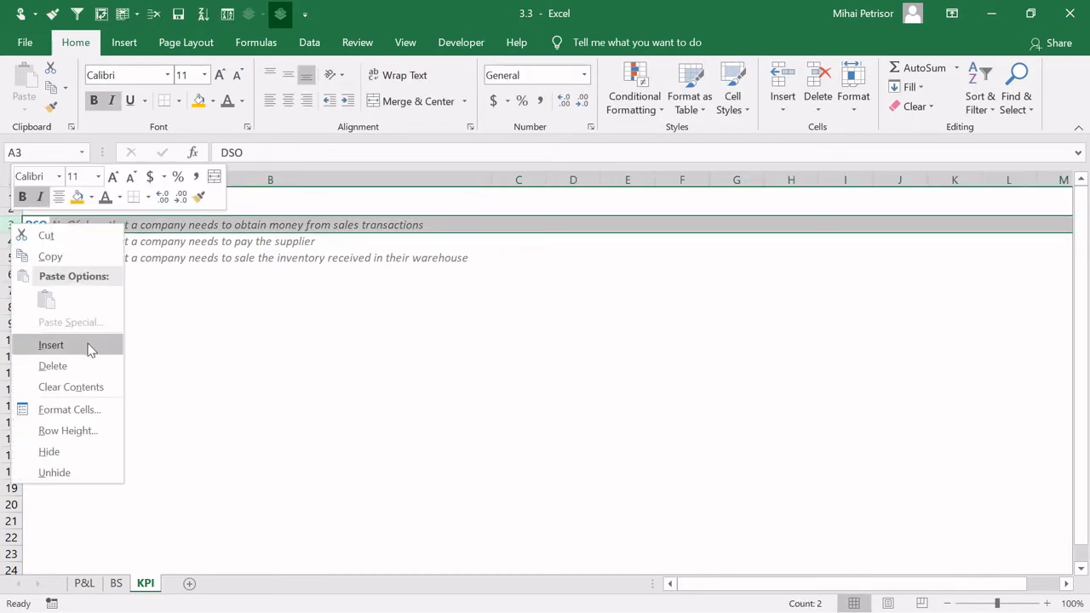
{"action": "left_click", "coordinate": [51, 345]}
{"action": "left_click", "coordinate": [514, 221]}
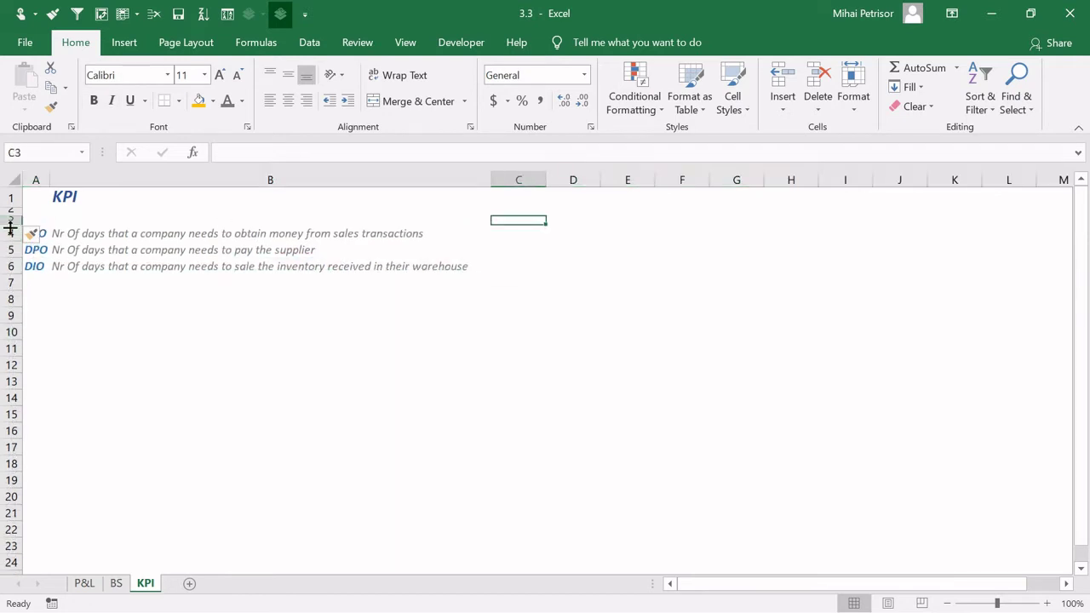
{"action": "type", "text": "2018"}
{"action": "key", "text": "Tab"}
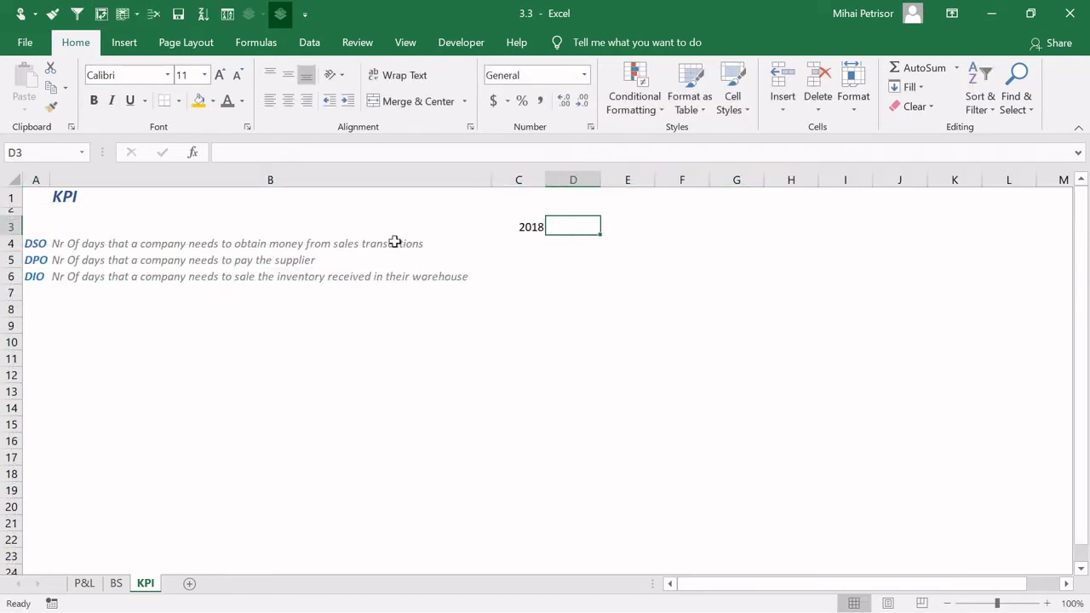
{"action": "type", "text": "2019"}
{"action": "left_click", "coordinate": [466, 290]}
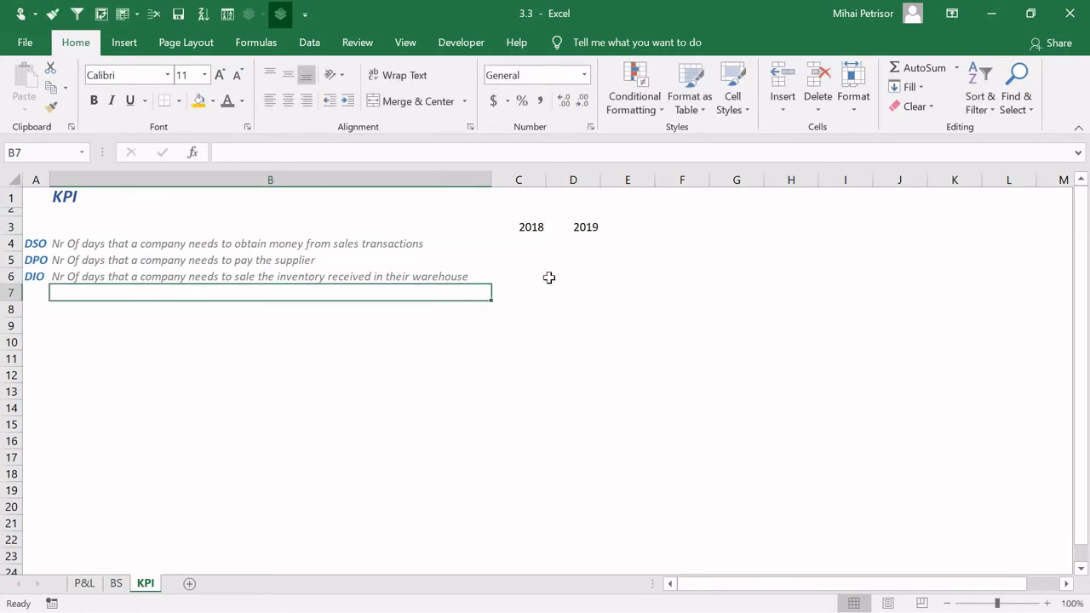
Format the year headers in C3:D3 as bold with a light blue fill and font size 12.
{"action": "left_click_drag", "start_coordinate": [529, 223], "coordinate": [569, 230]}
{"action": "left_click", "coordinate": [93, 100]}
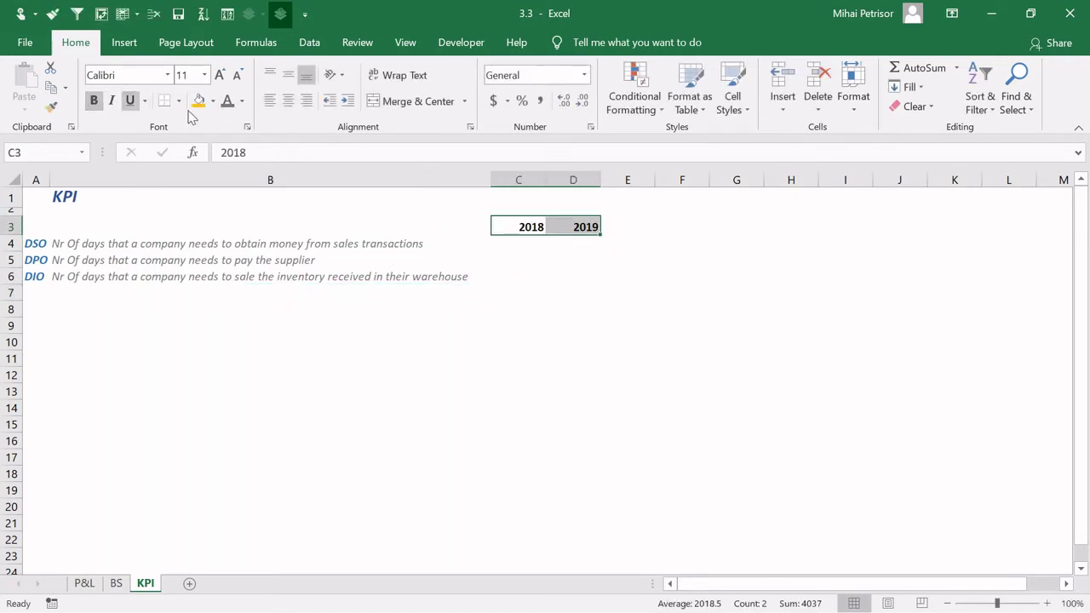
{"action": "left_click", "coordinate": [214, 100]}
{"action": "left_click", "coordinate": [319, 170]}
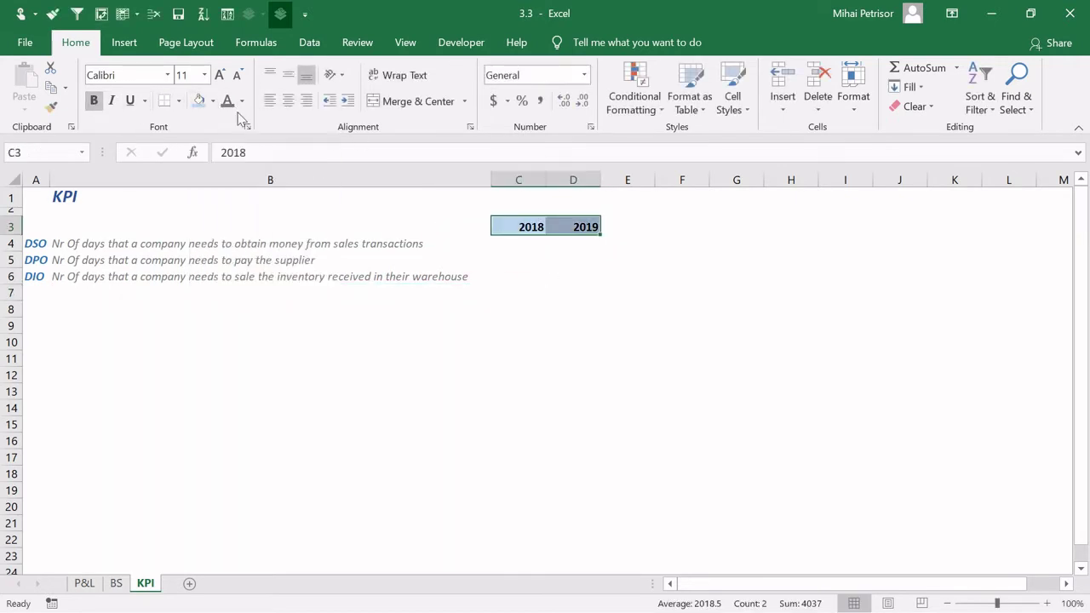
{"action": "left_click", "coordinate": [236, 76]}
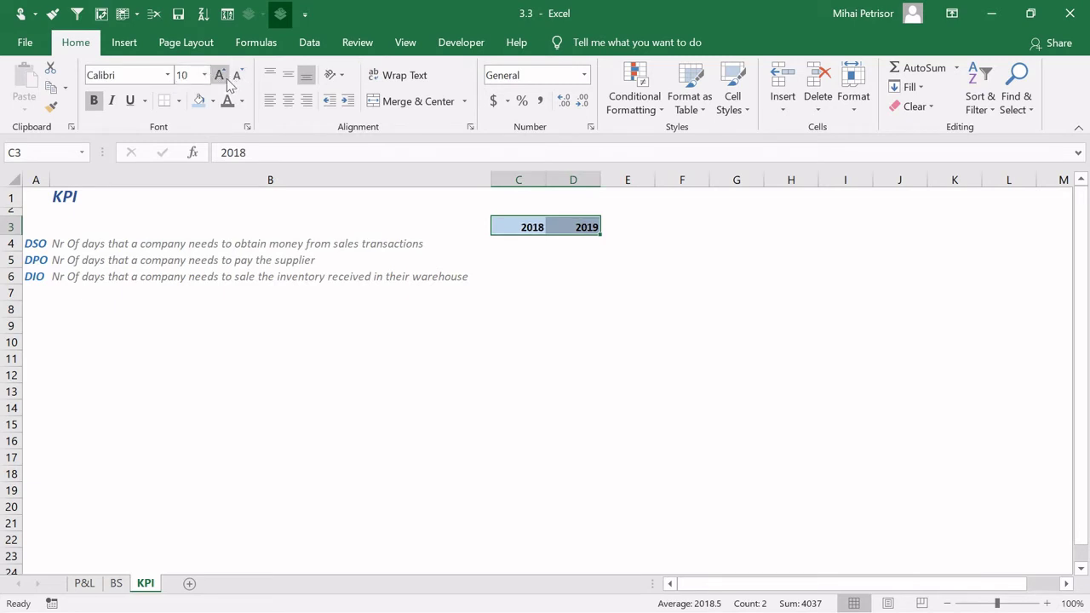
{"action": "left_click", "coordinate": [225, 79]}
{"action": "left_click", "coordinate": [225, 80]}
{"action": "left_click", "coordinate": [468, 330]}
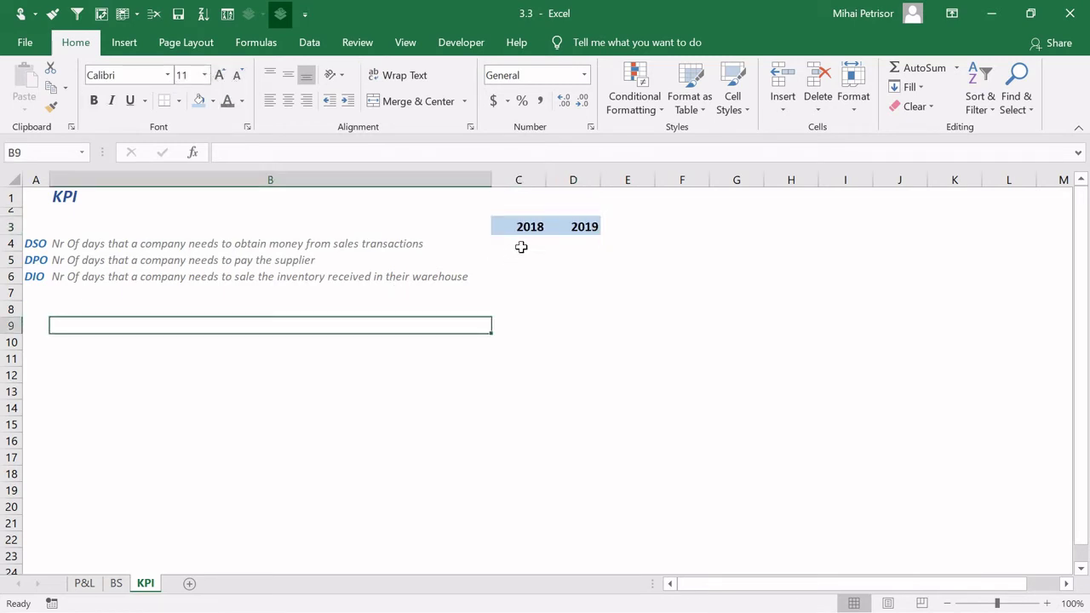
Apply all borders to the KPI table A3:D6 and merge and center the empty header cells A3:B3.
{"action": "left_click_drag", "start_coordinate": [533, 227], "coordinate": [247, 259]}
{"action": "left_click_drag", "start_coordinate": [33, 227], "coordinate": [588, 281]}
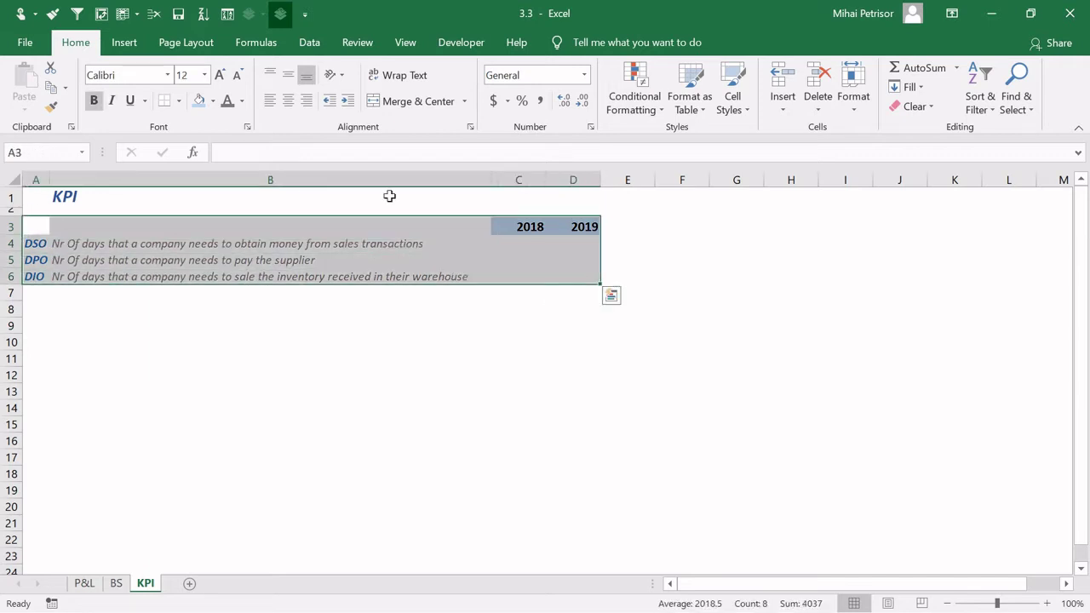
{"action": "left_click", "coordinate": [178, 101]}
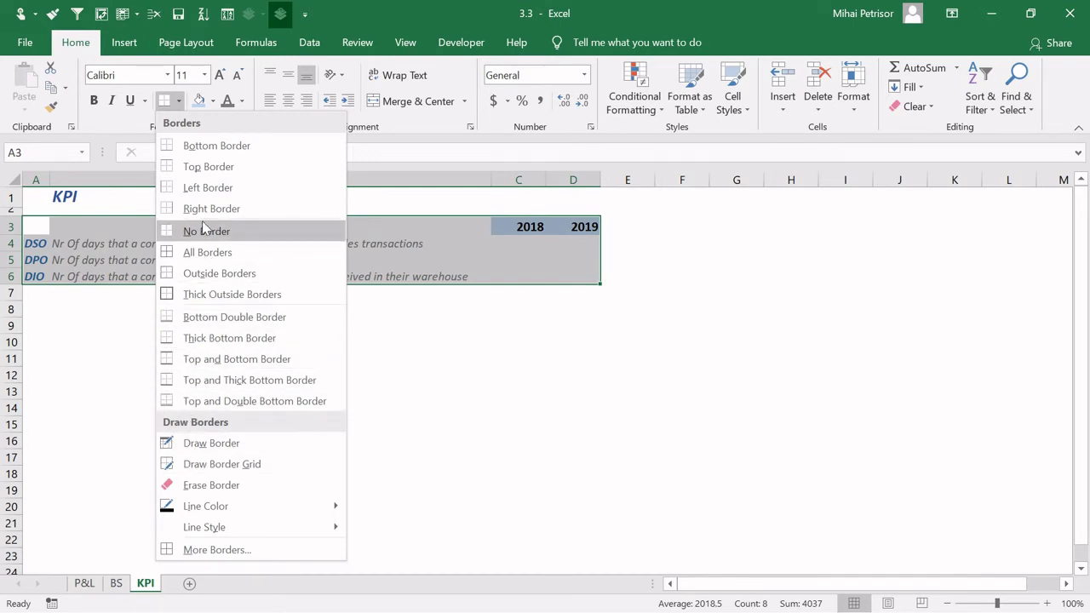
{"action": "left_click", "coordinate": [203, 253]}
{"action": "left_click", "coordinate": [533, 420]}
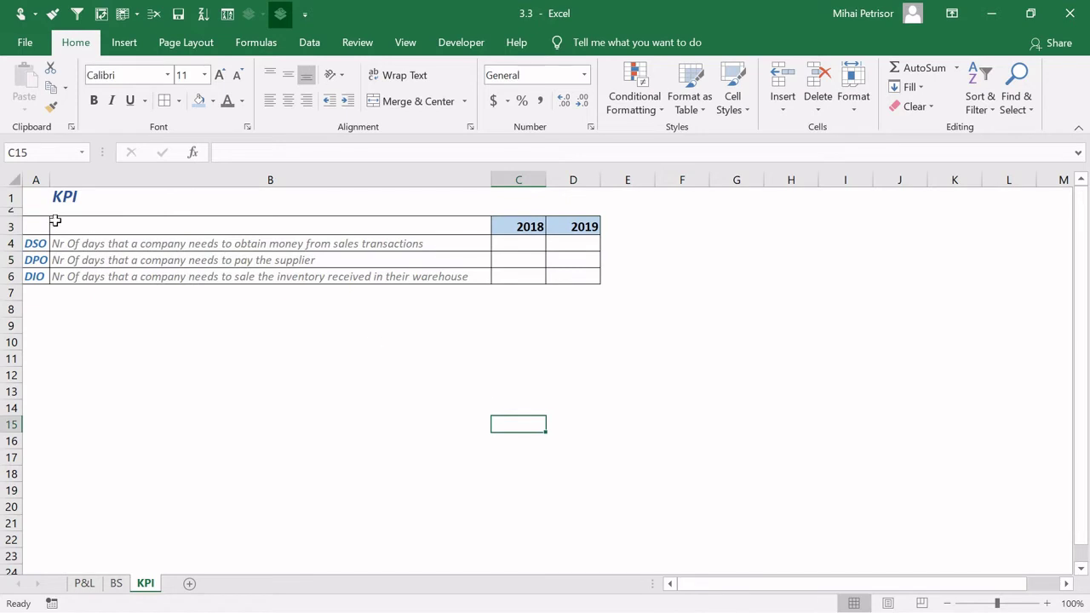
{"action": "left_click_drag", "start_coordinate": [54, 224], "coordinate": [34, 225]}
{"action": "left_click", "coordinate": [409, 102]}
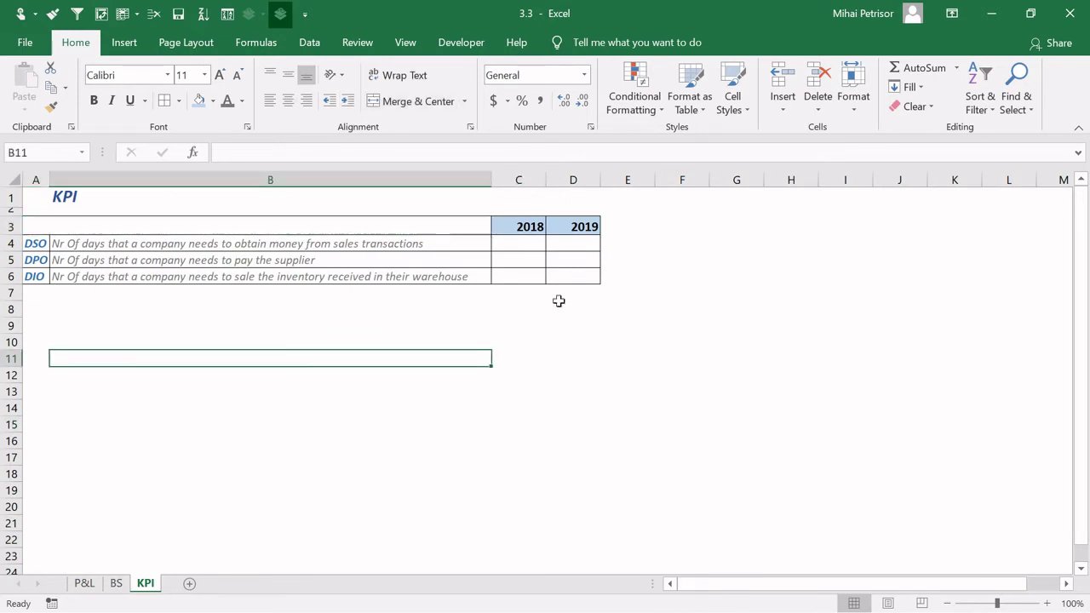
Examine the DSO definition, the Account Receivables on the BS sheet and the 2018 Net Sales on the P&L sheet.
{"action": "left_click", "coordinate": [530, 249]}
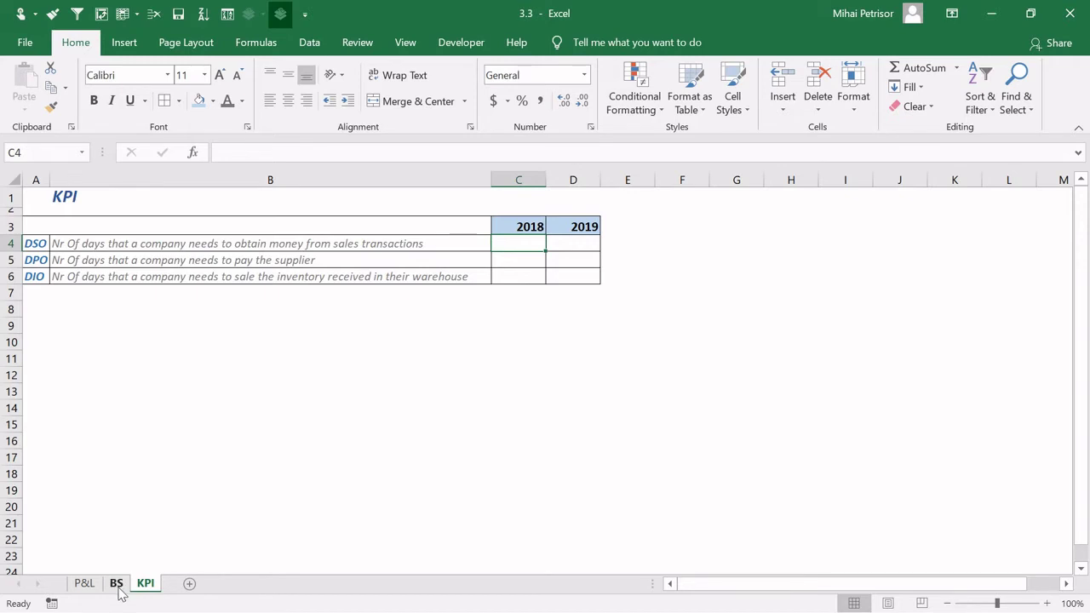
{"action": "left_click", "coordinate": [73, 244]}
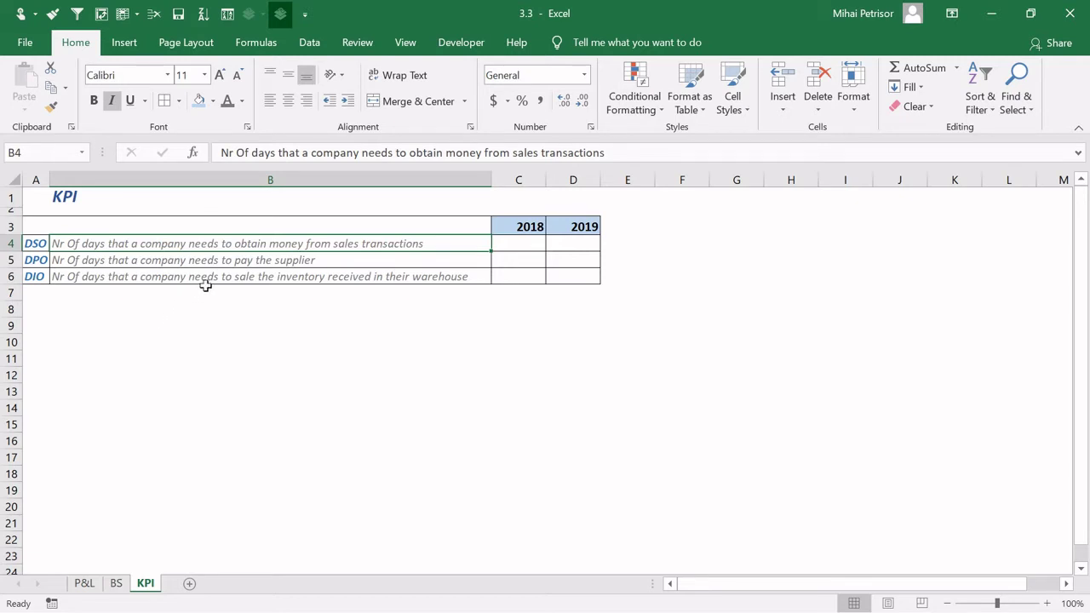
{"action": "double_click", "coordinate": [431, 244]}
{"action": "left_click_drag", "start_coordinate": [420, 245], "coordinate": [337, 239]}
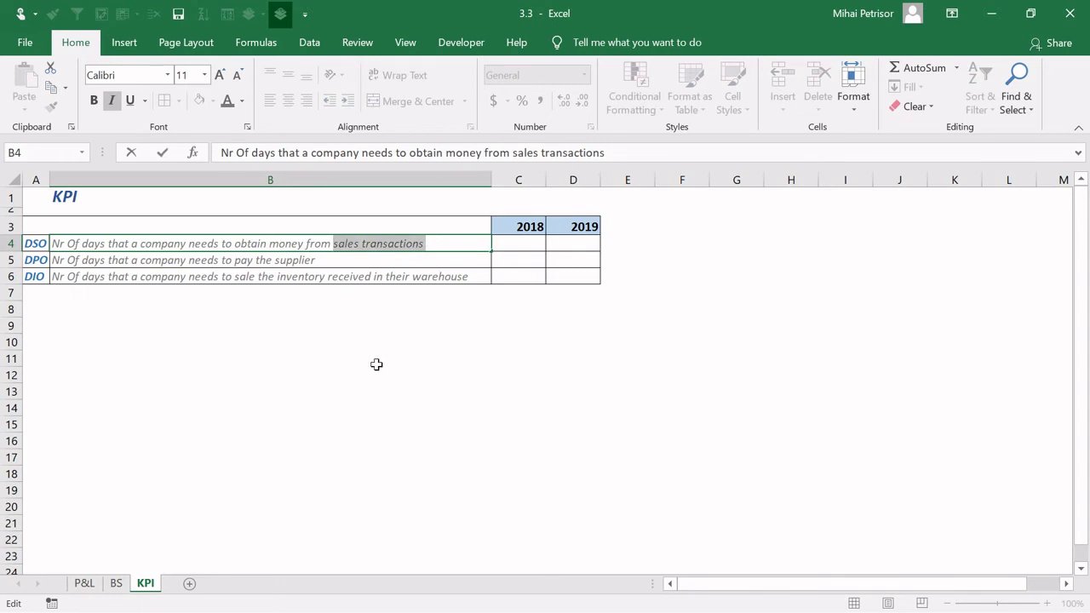
{"action": "key", "text": "Escape"}
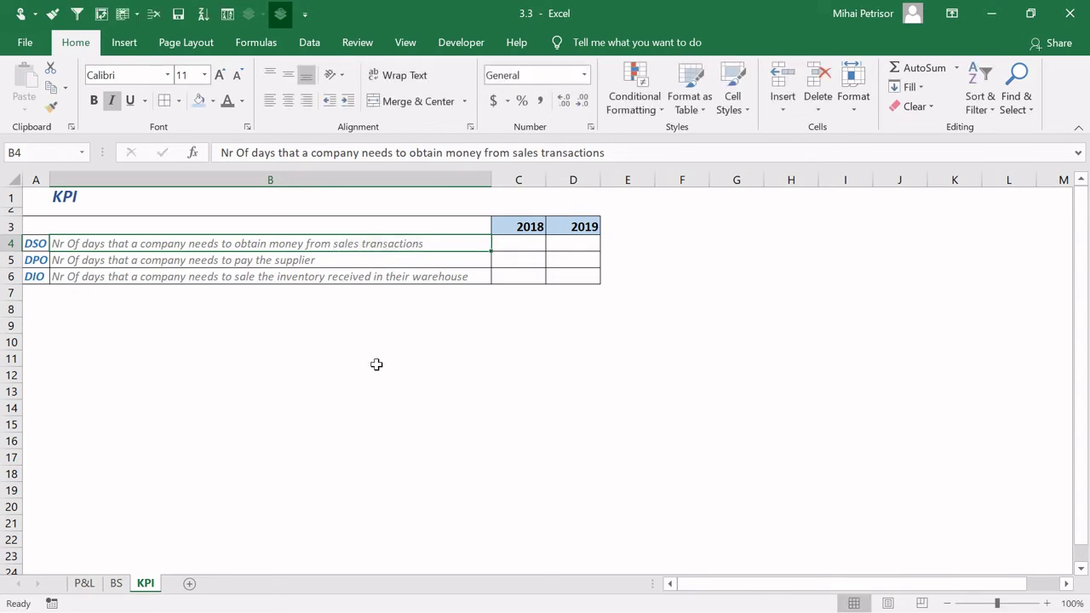
{"action": "left_click", "coordinate": [116, 585]}
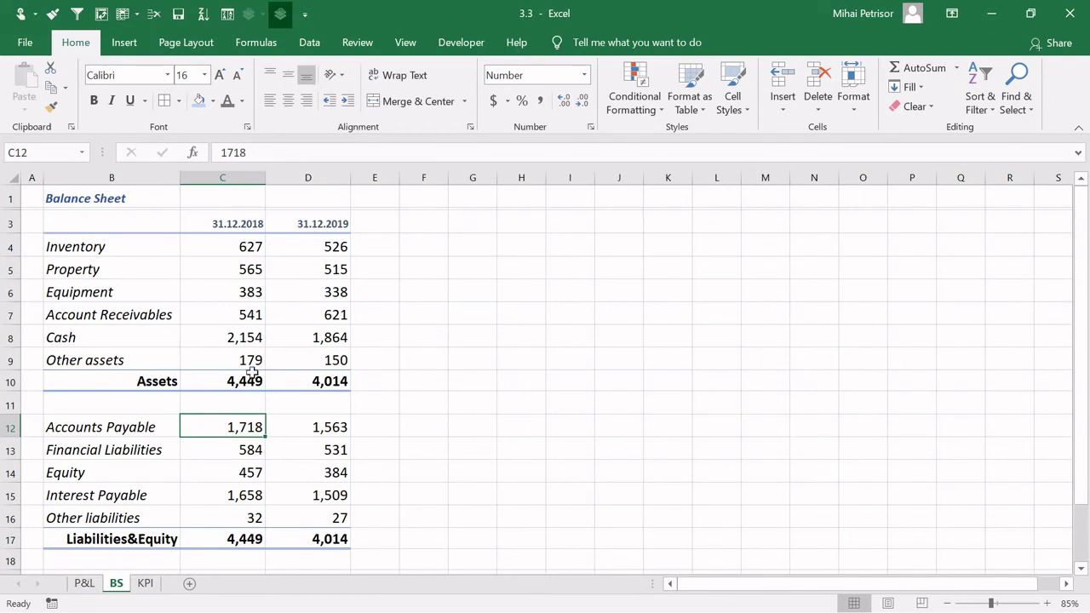
{"action": "left_click", "coordinate": [129, 312]}
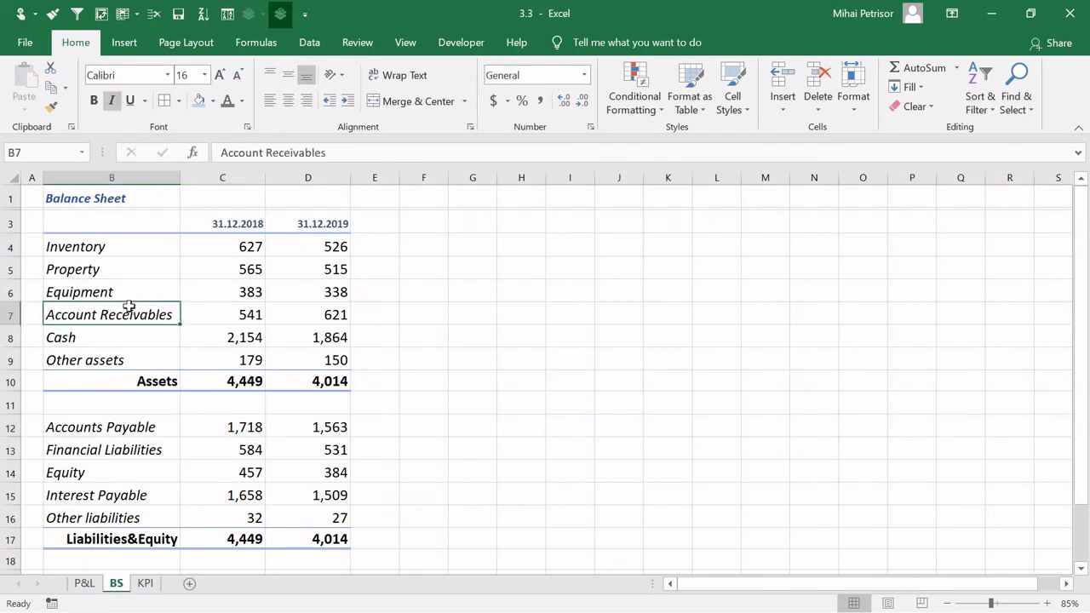
{"action": "left_click", "coordinate": [88, 586]}
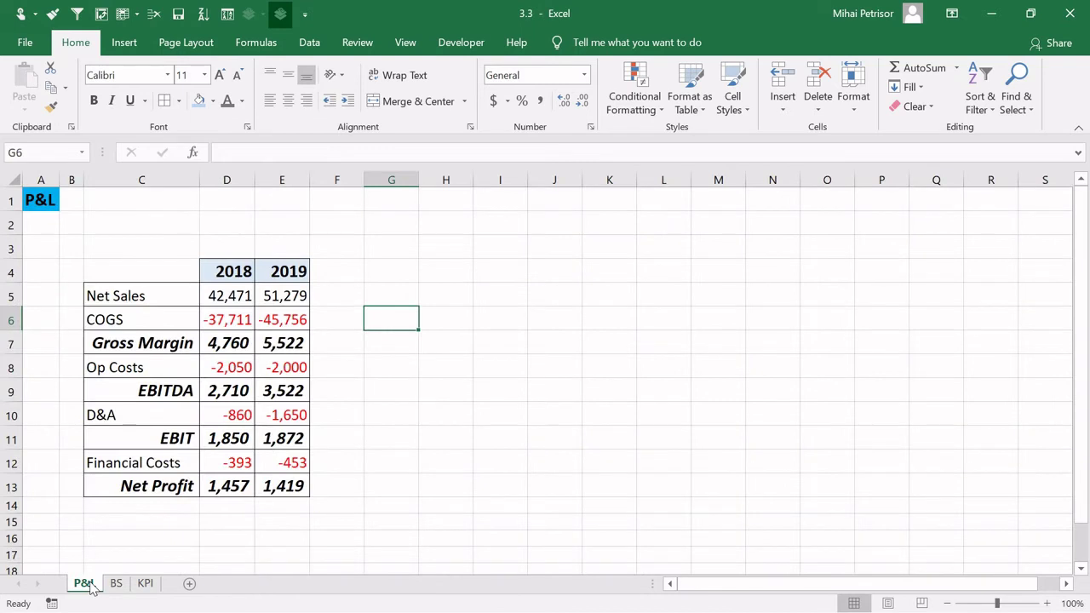
{"action": "left_click", "coordinate": [232, 290]}
{"action": "left_click", "coordinate": [145, 587]}
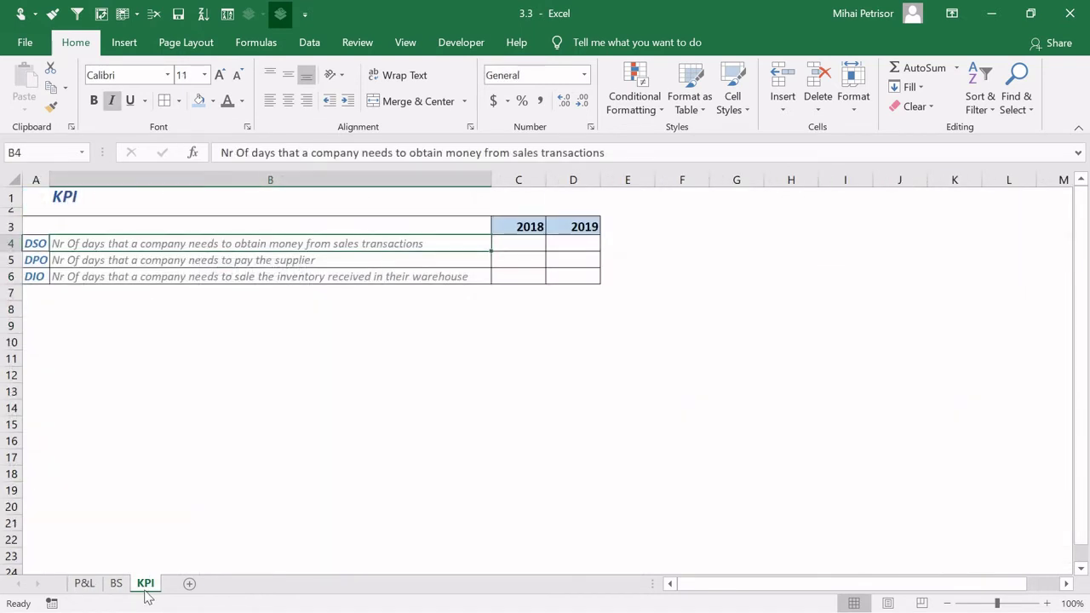
{"action": "left_click", "coordinate": [120, 590]}
{"action": "left_click", "coordinate": [145, 586]}
{"action": "left_click", "coordinate": [115, 586]}
{"action": "left_click", "coordinate": [236, 292]}
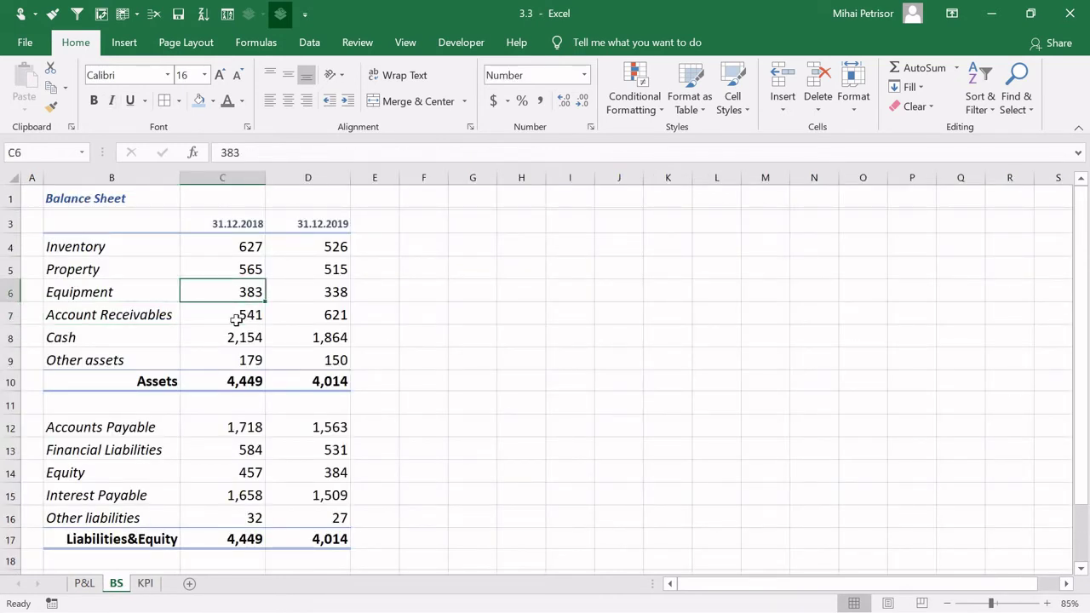
{"action": "left_click", "coordinate": [145, 584]}
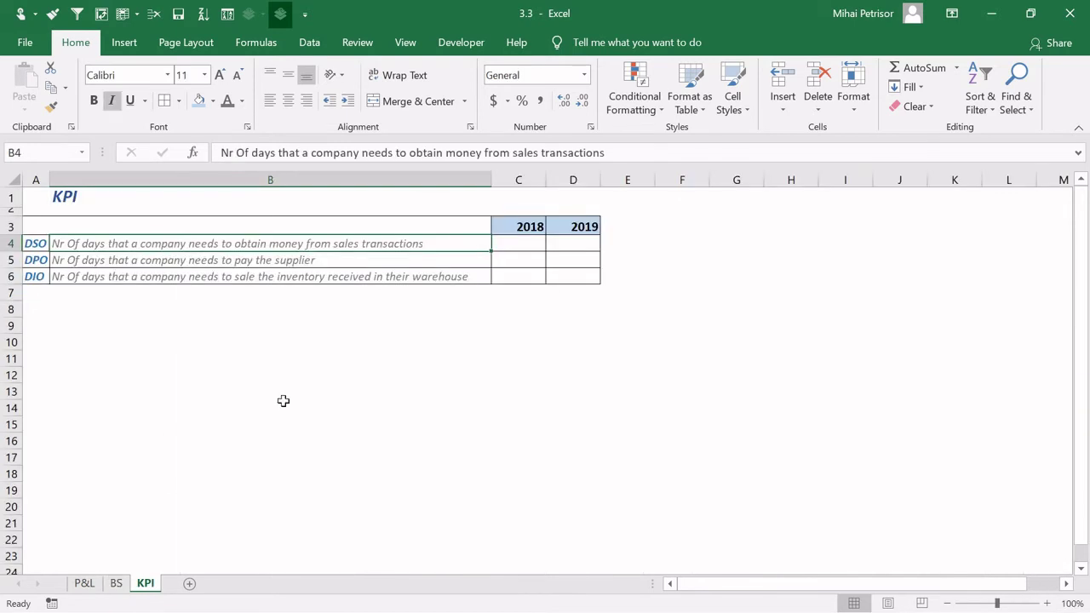
Calculate the 2018 DSO in C4 as account receivables divided by net sales times 360, using =BS!C7/'P&L'!D5*360.
{"action": "left_click", "coordinate": [517, 245]}
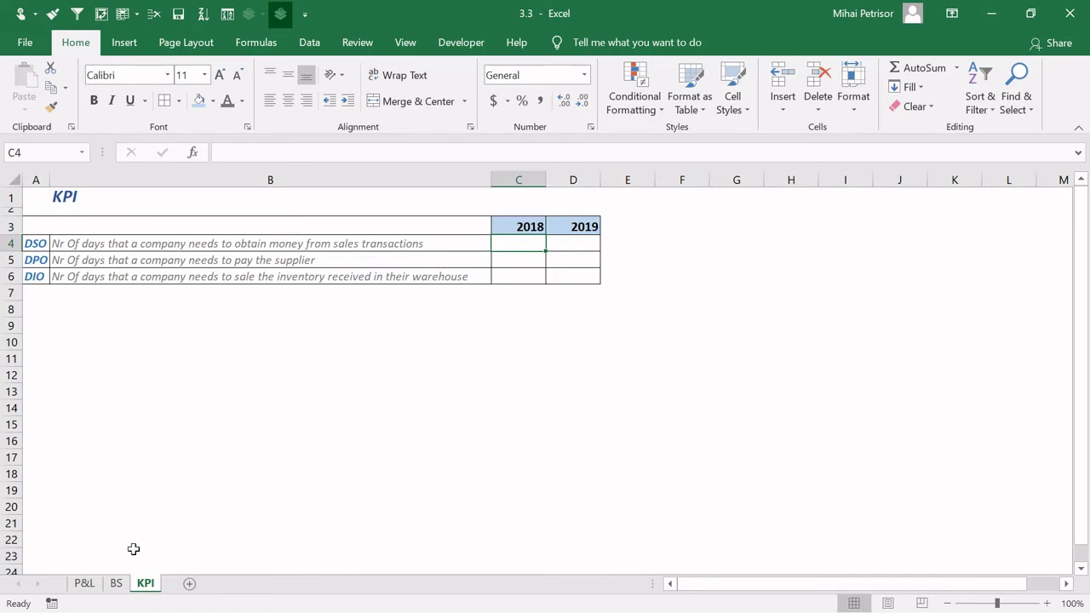
{"action": "left_click", "coordinate": [116, 584]}
{"action": "left_click", "coordinate": [146, 584]}
{"action": "type", "text": "="}
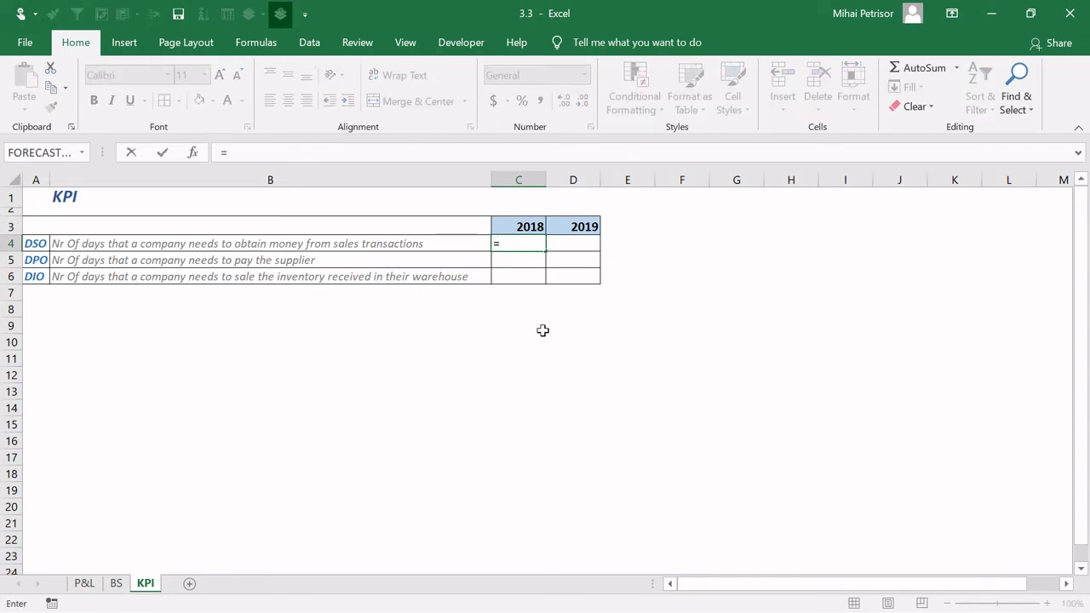
{"action": "left_click", "coordinate": [116, 583]}
{"action": "left_click", "coordinate": [227, 316]}
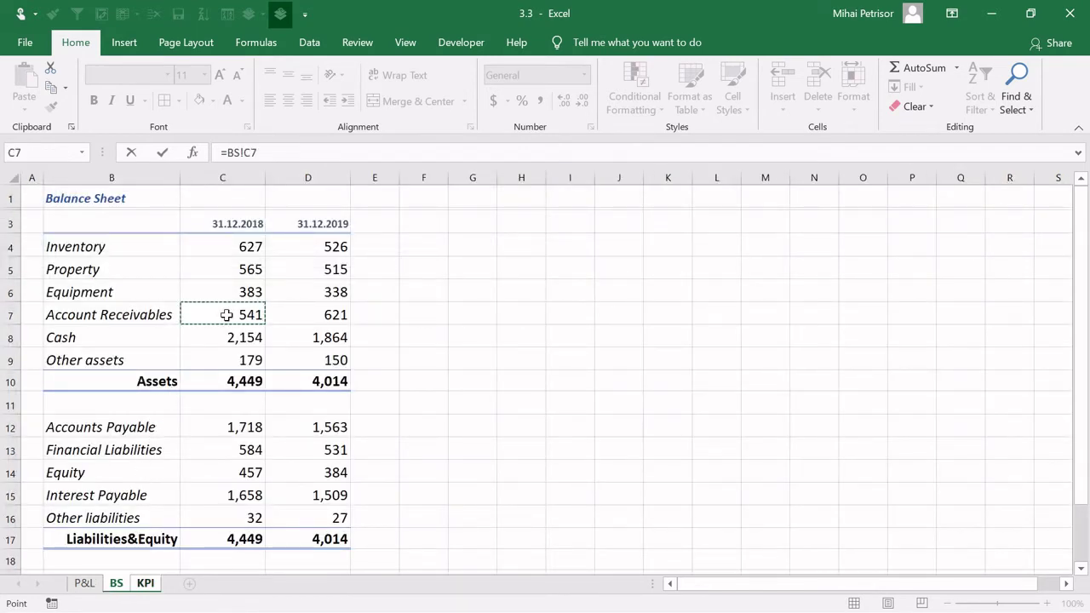
{"action": "type", "text": "/"}
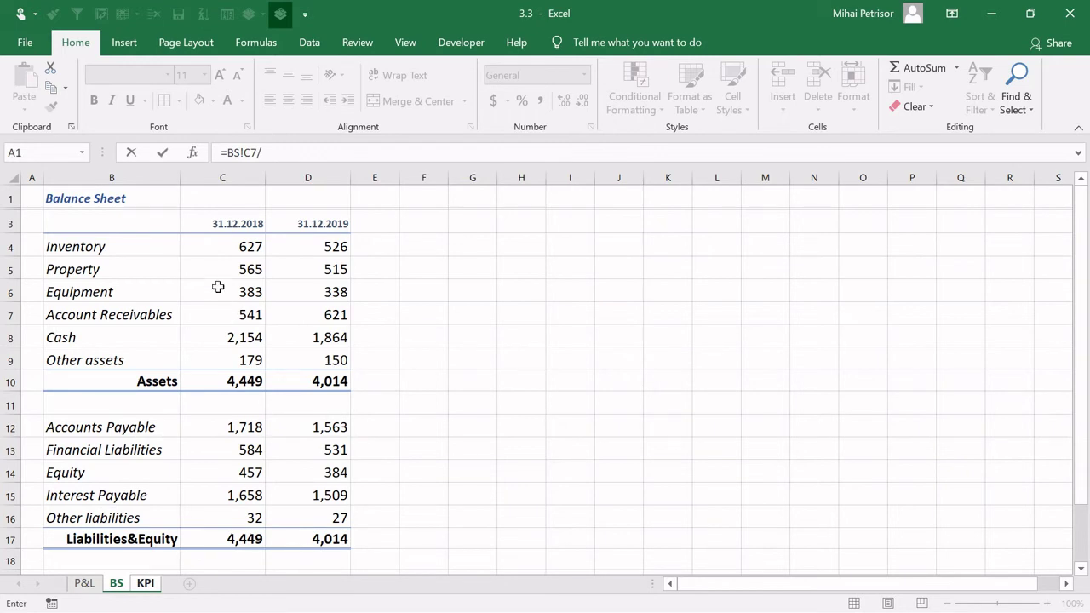
{"action": "left_click", "coordinate": [84, 584]}
{"action": "left_click", "coordinate": [228, 296]}
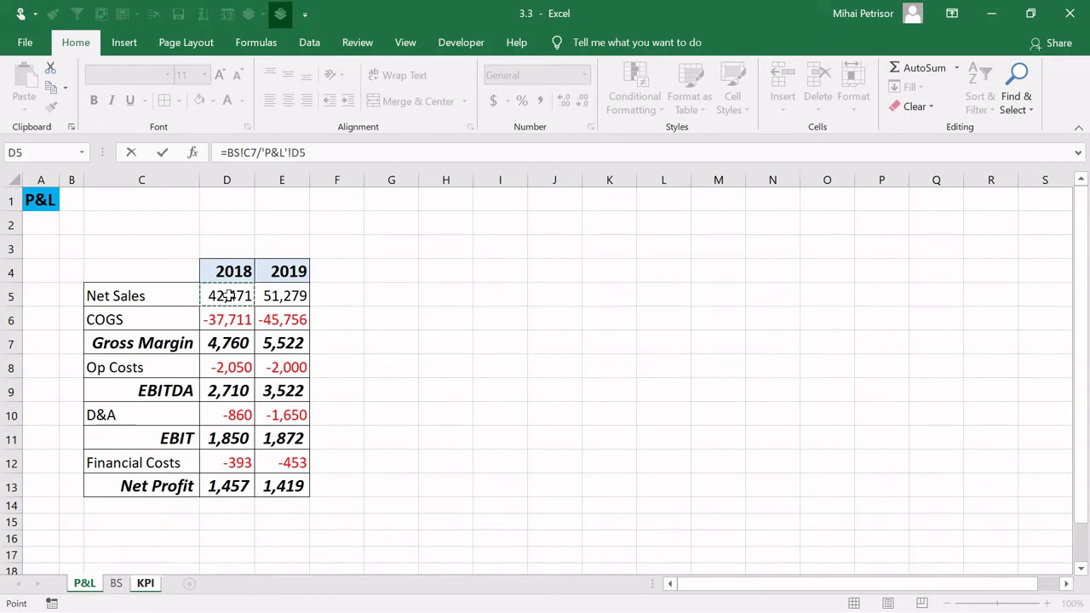
{"action": "type", "text": "*"}
{"action": "key", "text": "Return"}
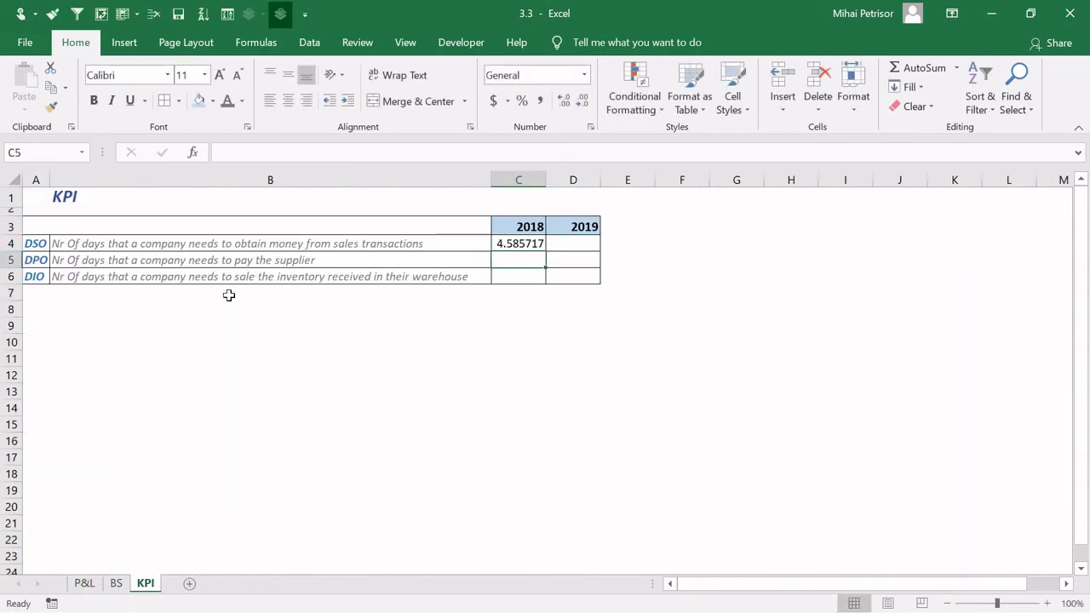
Format the 2018 DSO value in C4 as a number without decimals.
{"action": "left_click", "coordinate": [498, 244]}
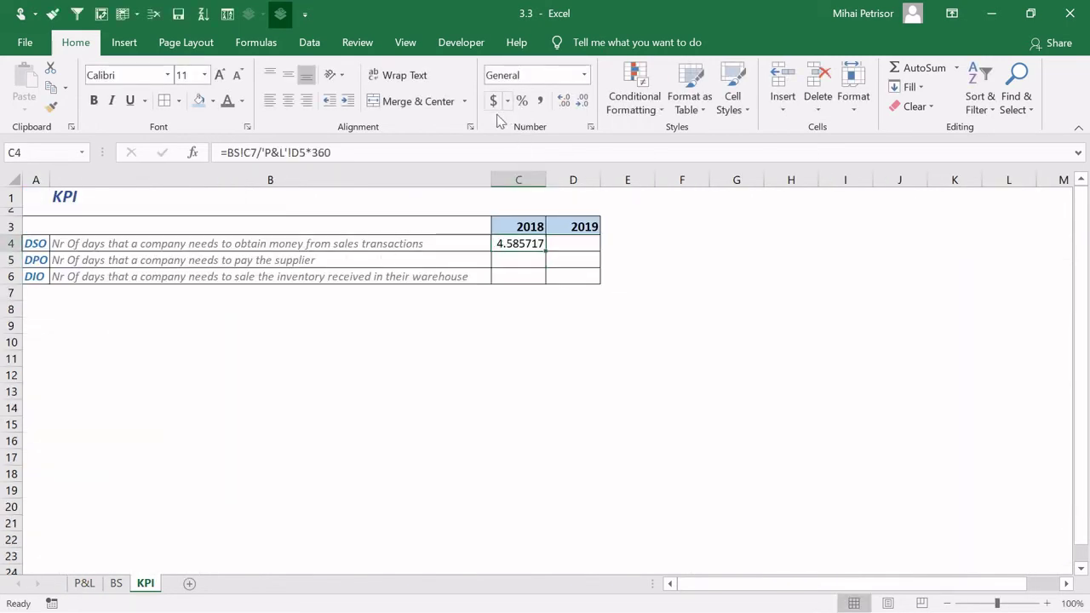
{"action": "key", "text": "ctrl+shift+1"}
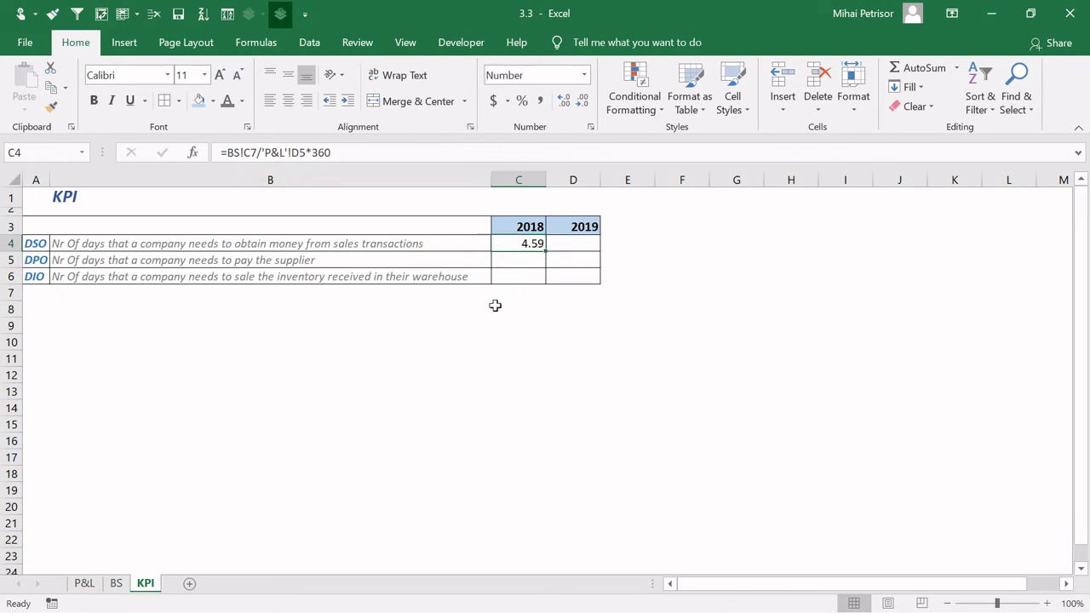
{"action": "left_click", "coordinate": [580, 102]}
{"action": "left_click", "coordinate": [581, 102]}
{"action": "left_click", "coordinate": [536, 292]}
{"action": "left_click", "coordinate": [536, 243]}
Copy the 2018 DSO formula across to the 2019 cell D4 and inspect the copied formula.
{"action": "left_click", "coordinate": [116, 583]}
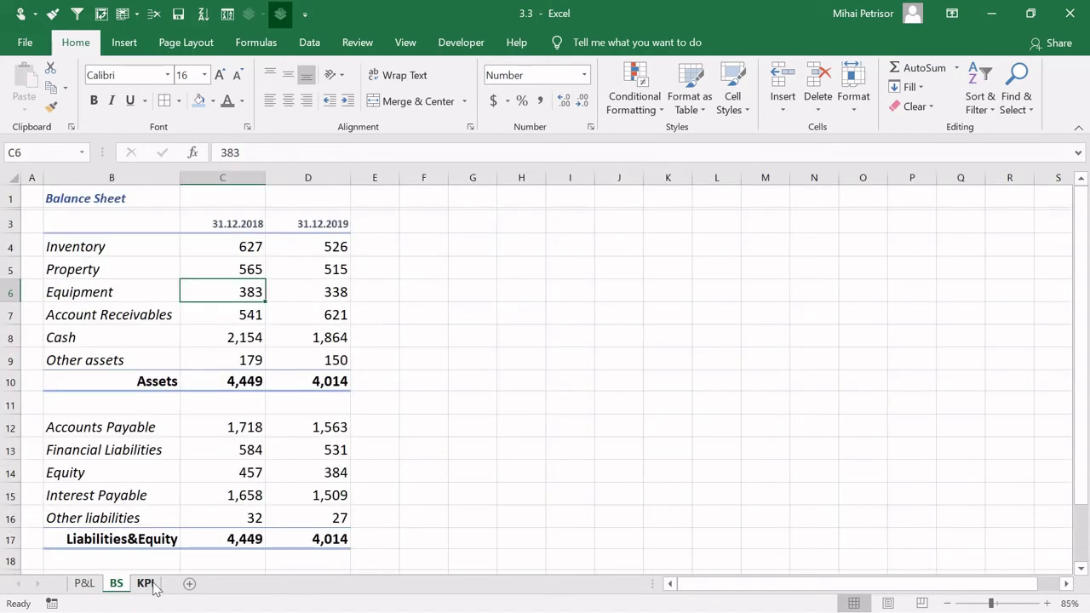
{"action": "left_click", "coordinate": [145, 584]}
{"action": "left_click_drag", "start_coordinate": [547, 247], "coordinate": [577, 250]}
{"action": "double_click", "coordinate": [571, 244]}
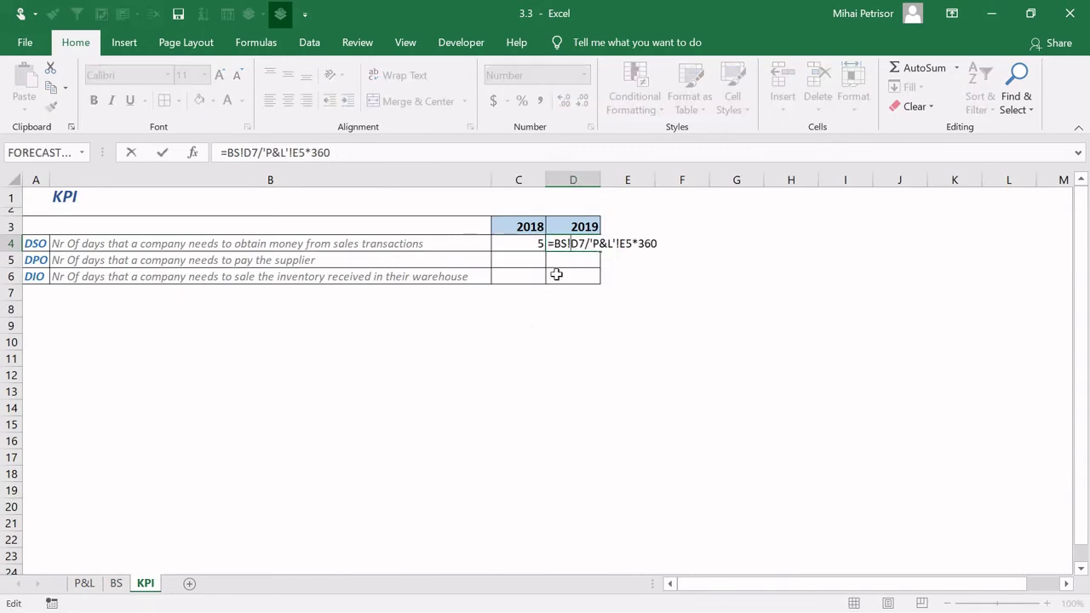
{"action": "key", "text": "Escape"}
Check the source cells of the 2019 DSO formula: Account Receivables in BS D7 and Net Sales in P&L E5.
{"action": "left_click", "coordinate": [115, 584]}
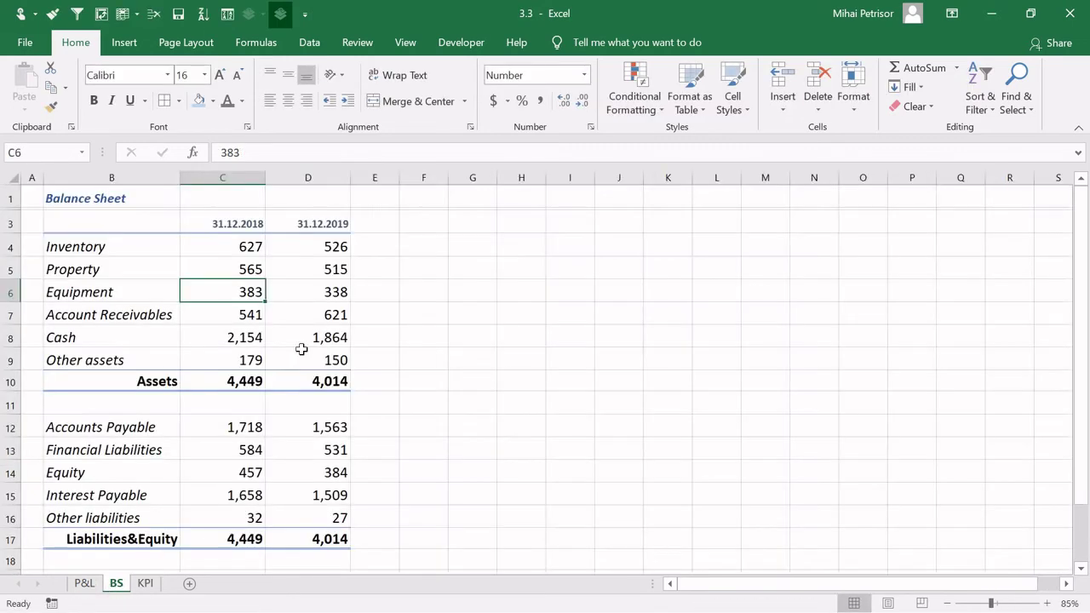
{"action": "left_click", "coordinate": [333, 314]}
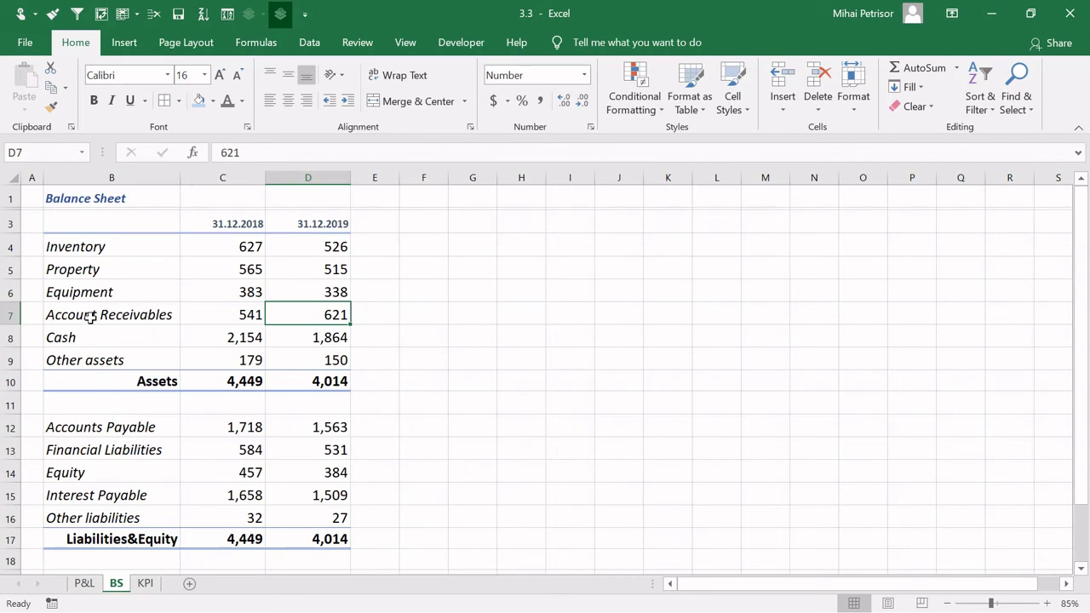
{"action": "left_click", "coordinate": [145, 583]}
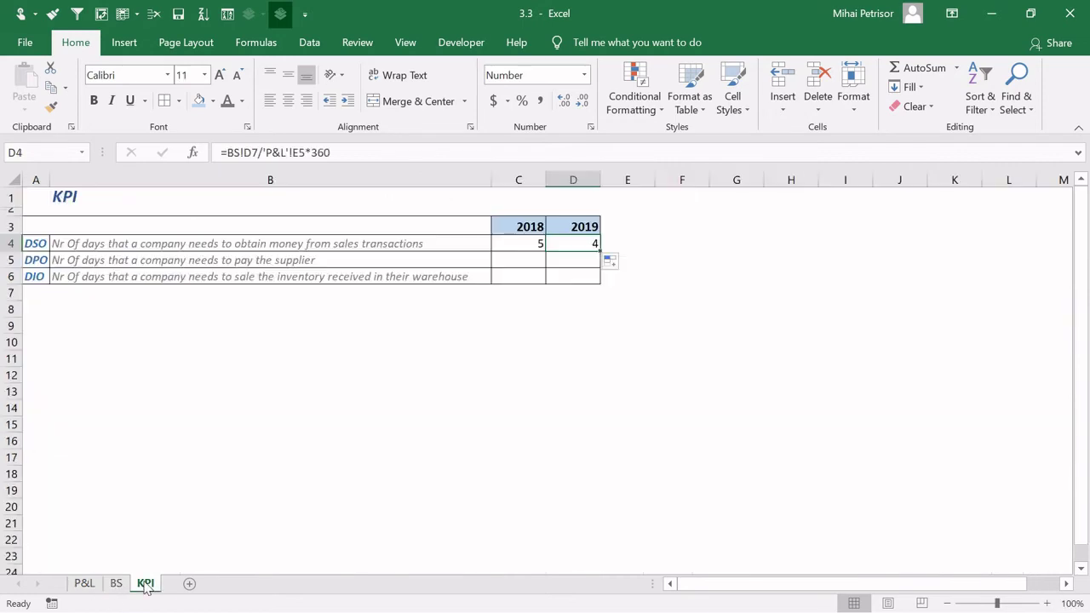
{"action": "left_click", "coordinate": [85, 585]}
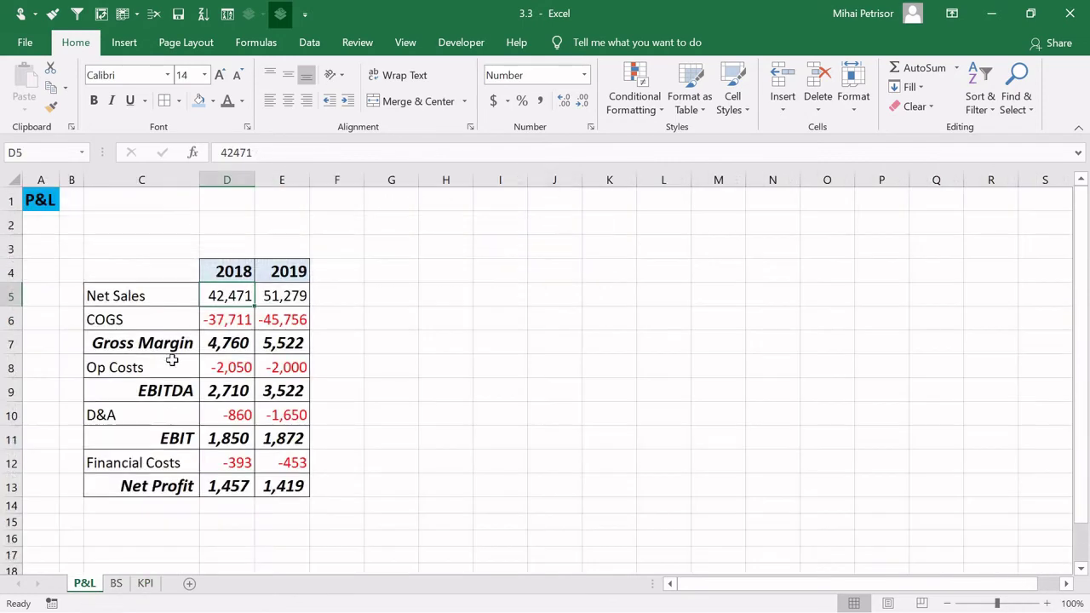
{"action": "left_click", "coordinate": [295, 295]}
{"action": "left_click", "coordinate": [145, 583]}
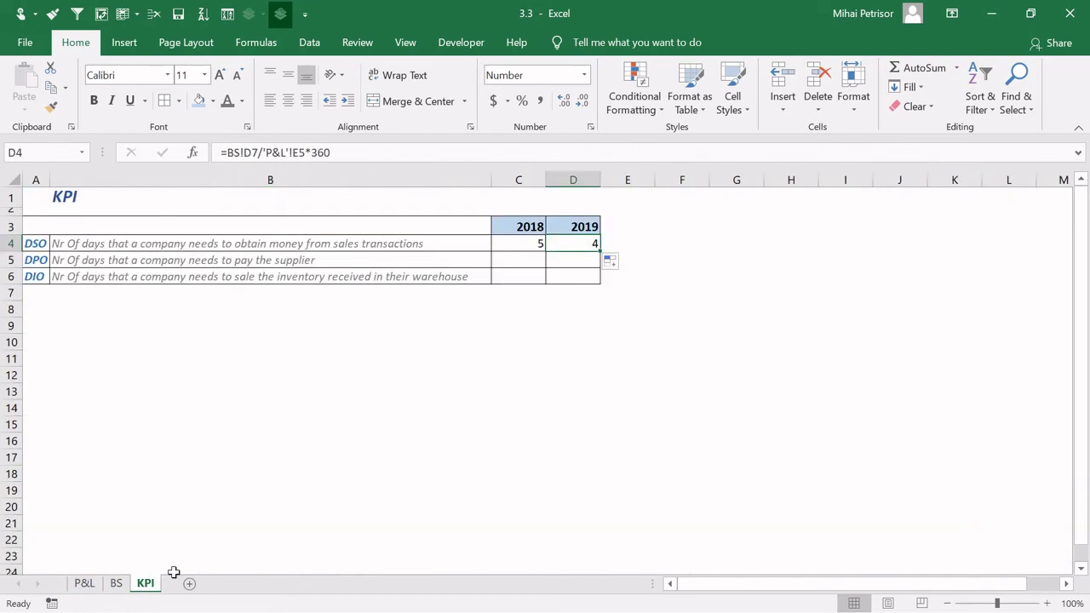
{"action": "left_click", "coordinate": [306, 153]}
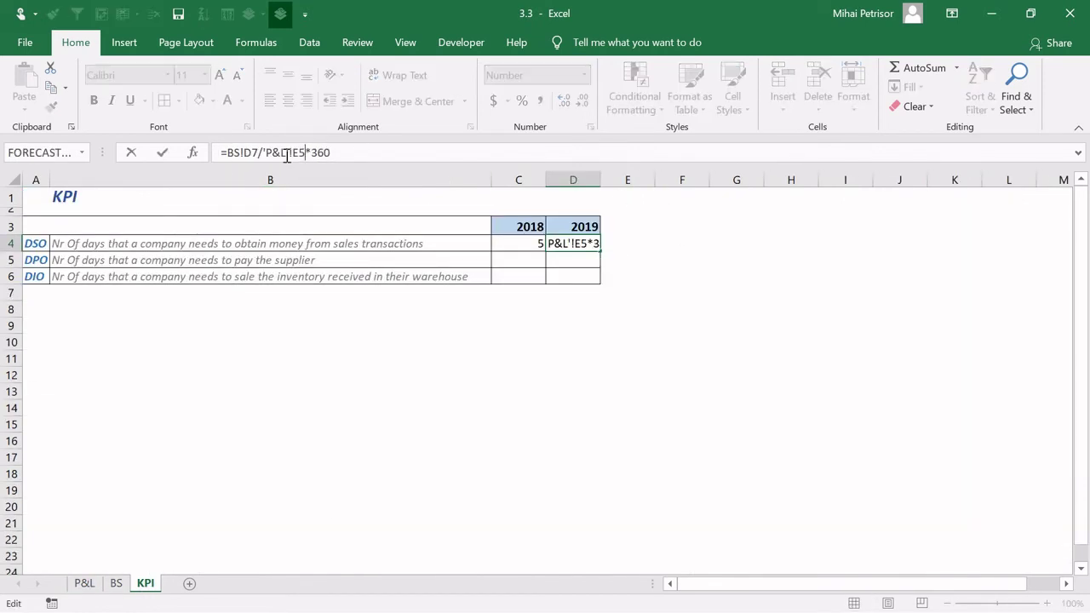
{"action": "key", "text": "Escape"}
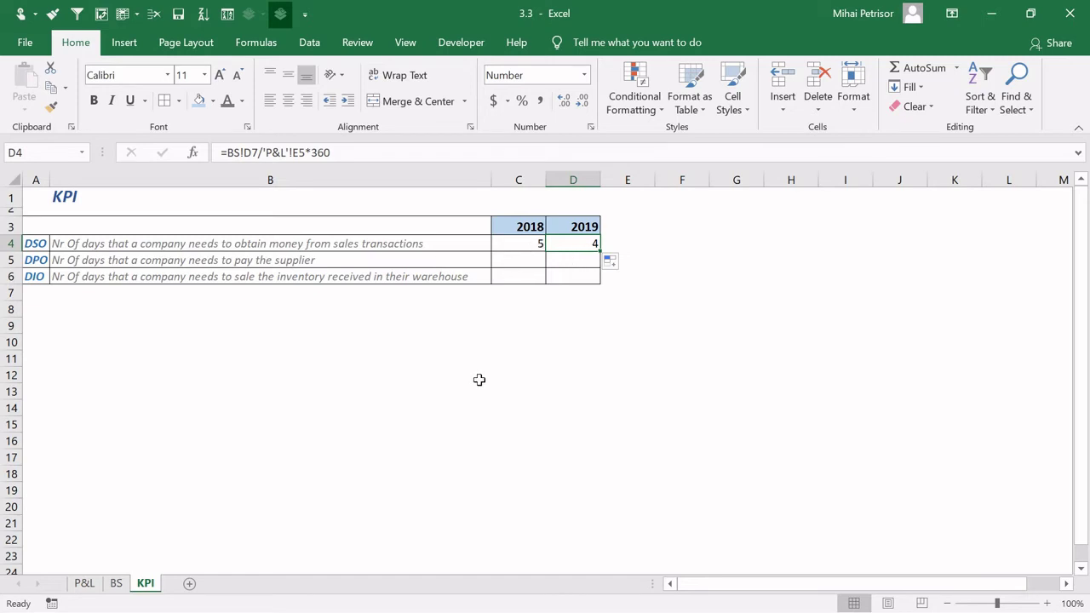
Compare the 2018 and 2019 DSO results in C4 and D4.
{"action": "left_click", "coordinate": [538, 260]}
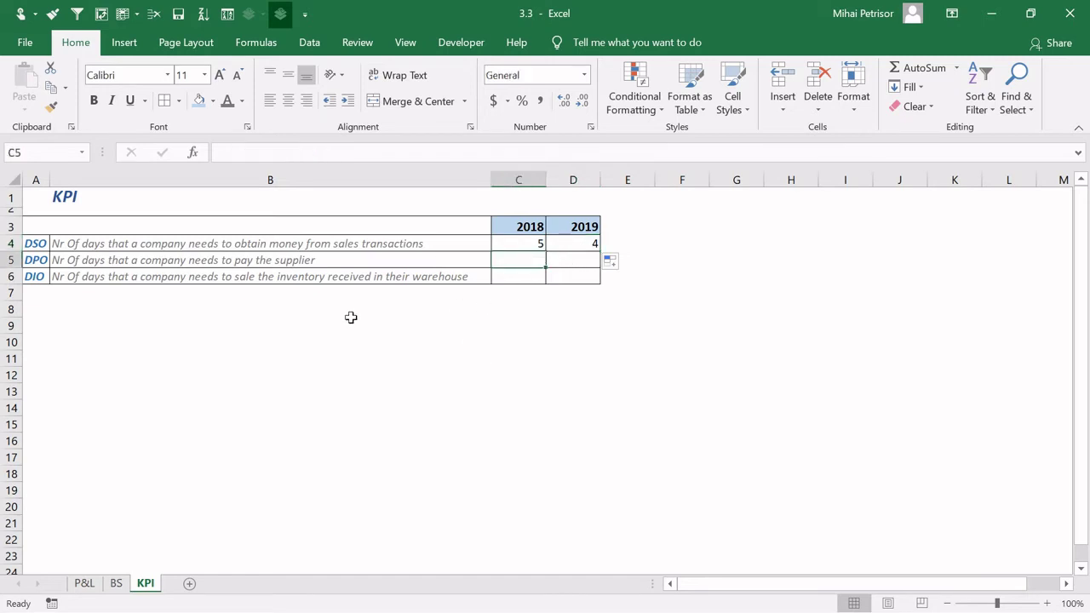
{"action": "left_click", "coordinate": [522, 245]}
{"action": "left_click", "coordinate": [570, 243]}
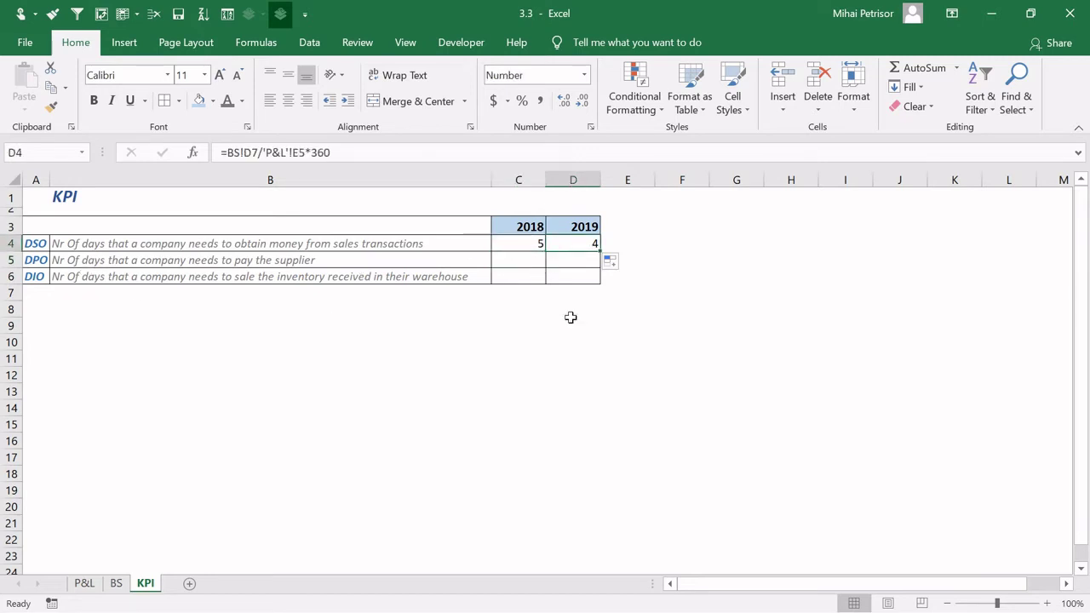
{"action": "left_click", "coordinate": [571, 317]}
{"action": "double_click", "coordinate": [571, 246]}
{"action": "left_click", "coordinate": [551, 368]}
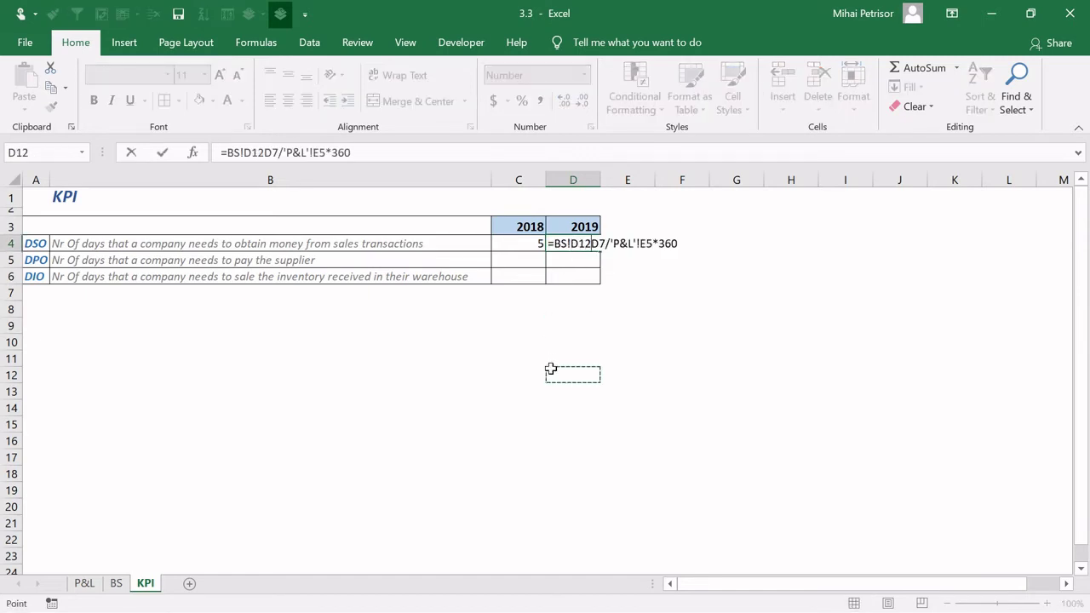
{"action": "key", "text": "Escape"}
{"action": "left_click", "coordinate": [535, 245]}
{"action": "left_click", "coordinate": [566, 248]}
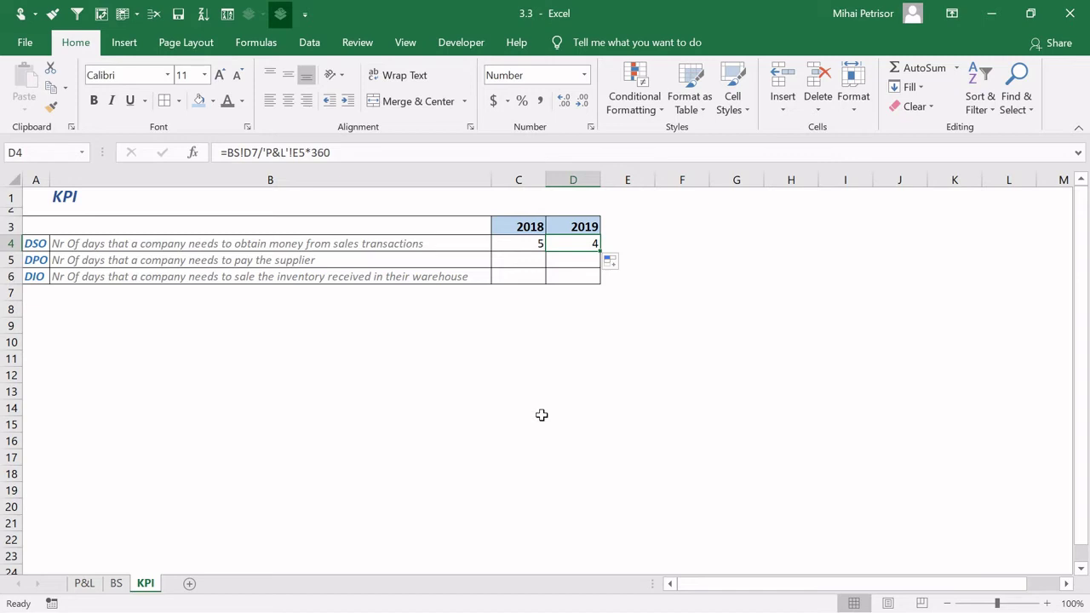
Calculate the 2018 DPO in C5 as Accounts Payable divided by COGS times 360, using =BS!C12/'P&L'!D6*360.
{"action": "left_click", "coordinate": [496, 260]}
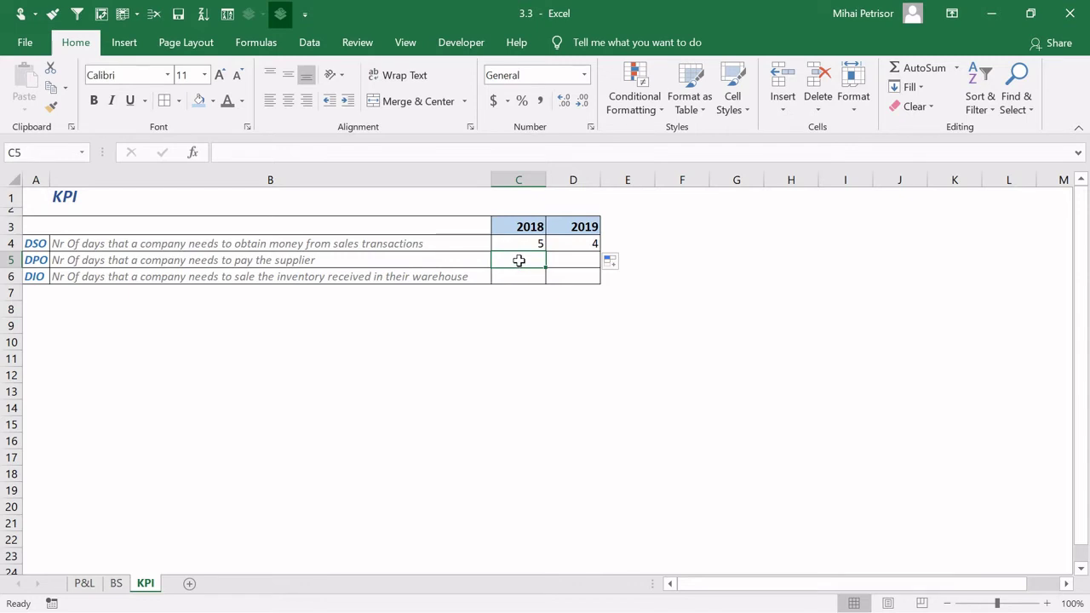
{"action": "type", "text": "="}
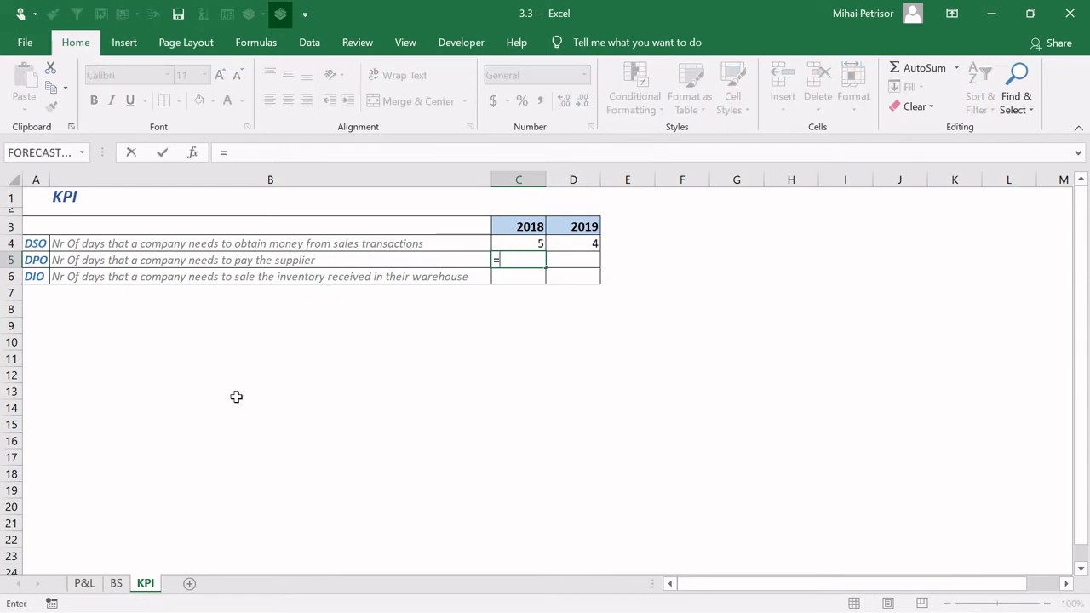
{"action": "left_click", "coordinate": [116, 584]}
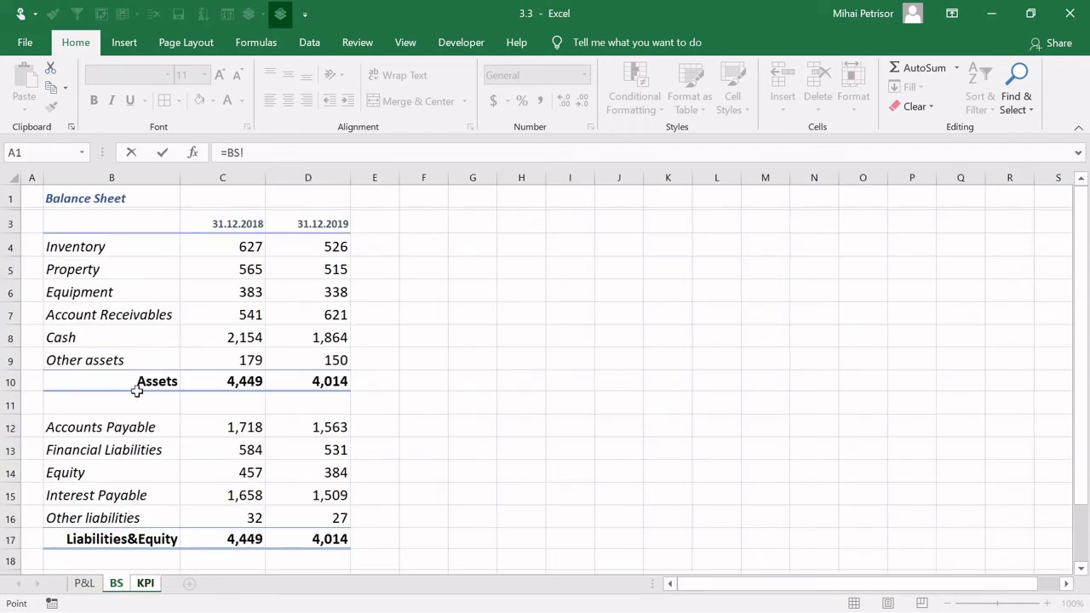
{"action": "left_click", "coordinate": [236, 427]}
{"action": "type", "text": "/"}
{"action": "left_click", "coordinate": [84, 583]}
{"action": "left_click", "coordinate": [239, 320]}
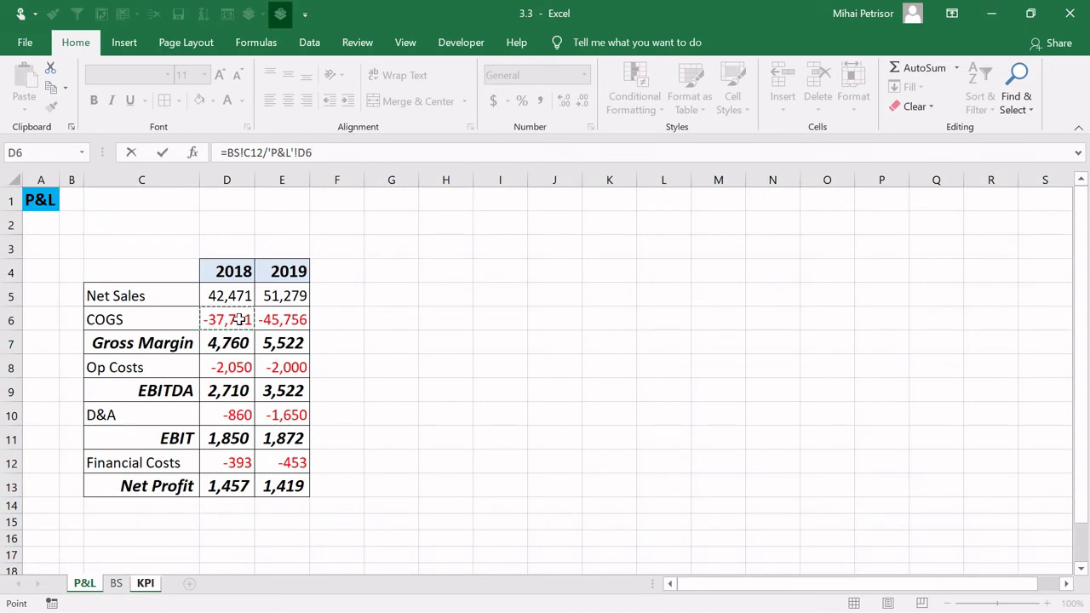
{"action": "type", "text": "*360"}
{"action": "key", "text": "Return"}
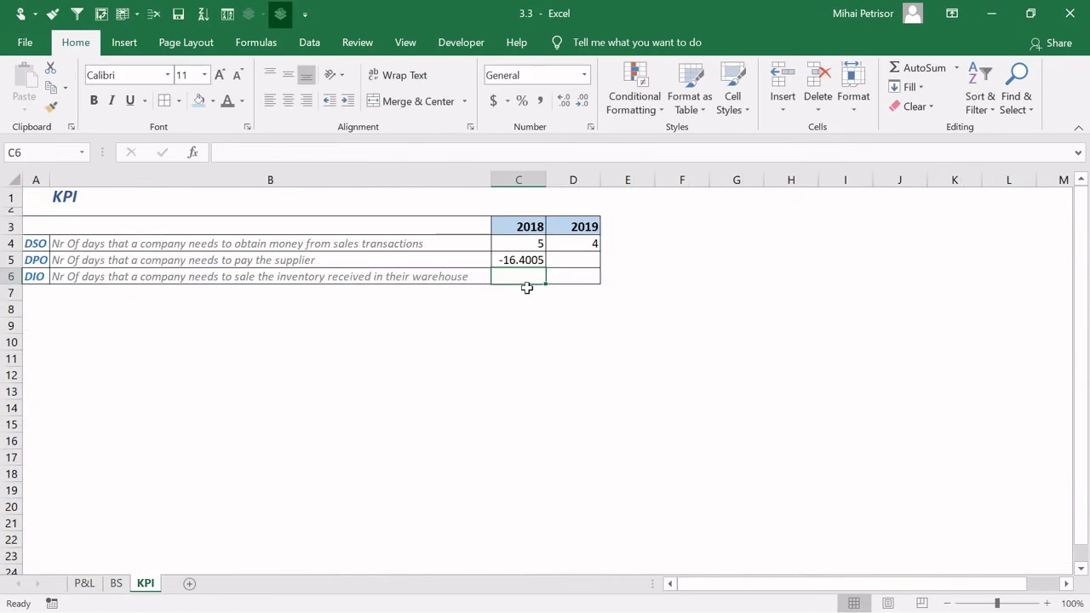
Format the 2018 DPO value in C5 as a number without decimals.
{"action": "left_click", "coordinate": [519, 260]}
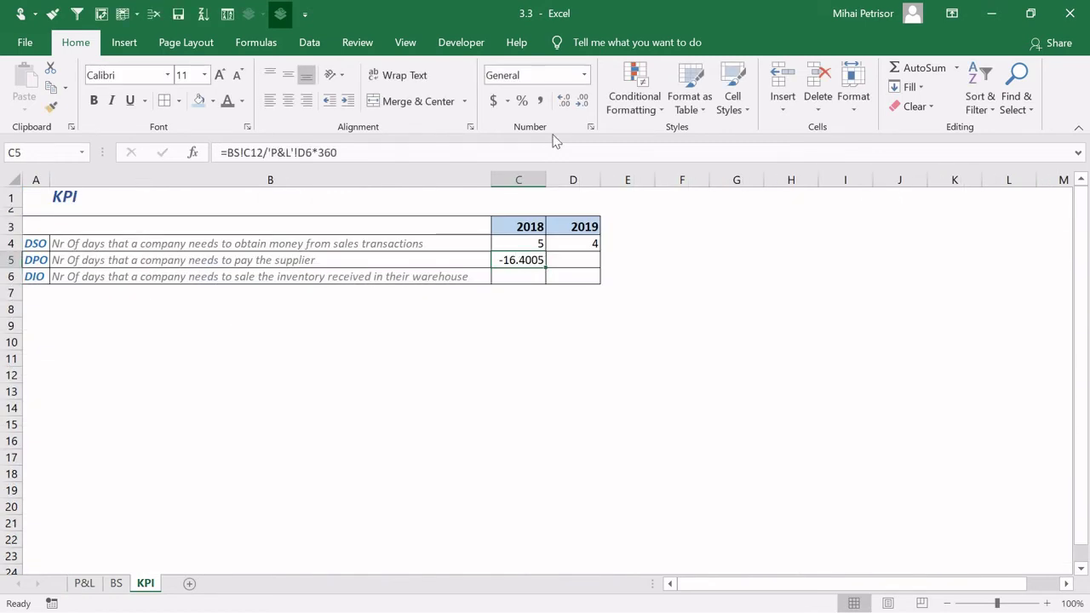
{"action": "key", "text": "ctrl+shift+1"}
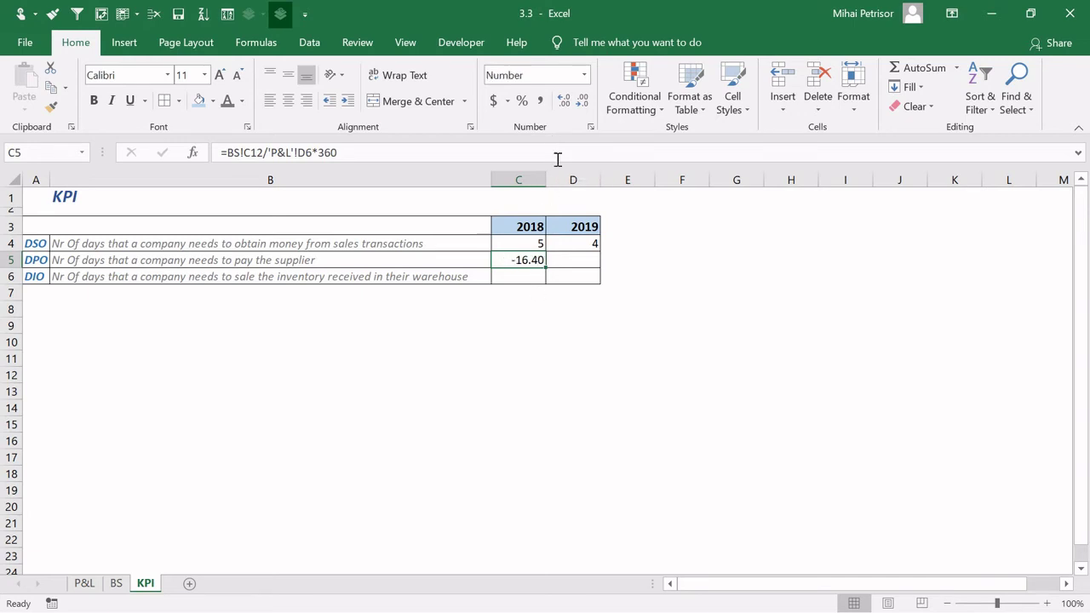
{"action": "left_click", "coordinate": [564, 100]}
{"action": "left_click", "coordinate": [583, 100]}
{"action": "left_click", "coordinate": [583, 101]}
{"action": "left_click", "coordinate": [583, 101]}
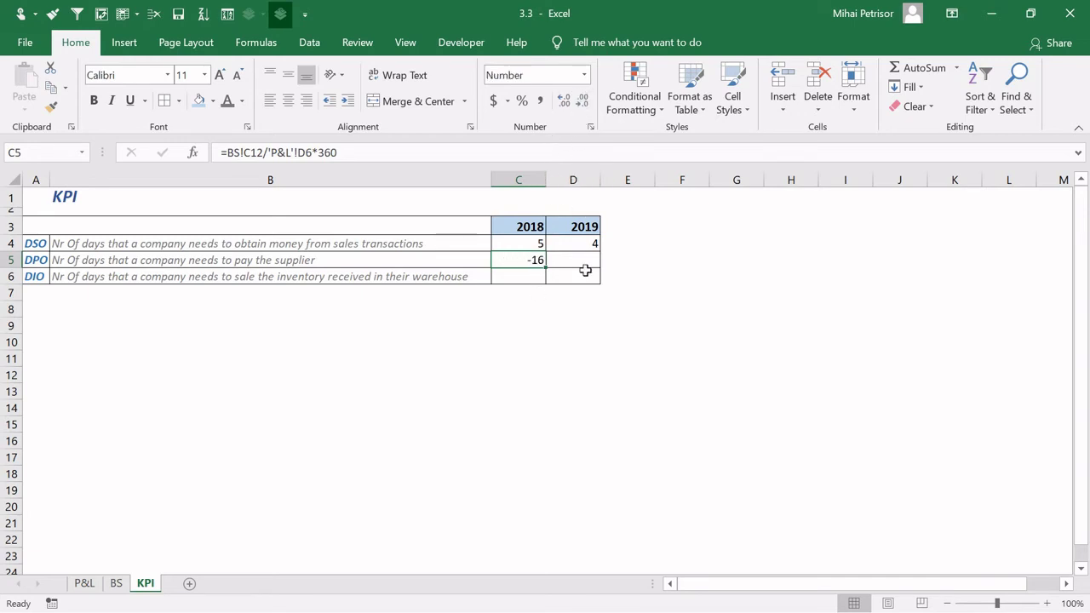
Add a minus sign to the start of the 2018 DPO formula, making it =-BS!C12/'P&L'!D6*360.
{"action": "left_click", "coordinate": [229, 152]}
{"action": "type", "text": "-"}
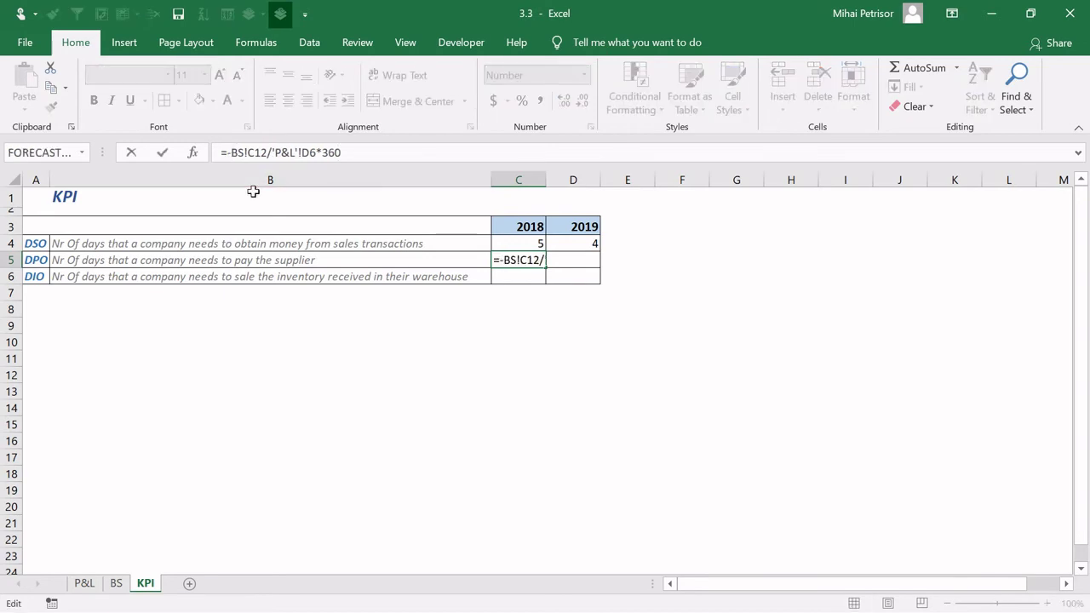
{"action": "key", "text": "Return"}
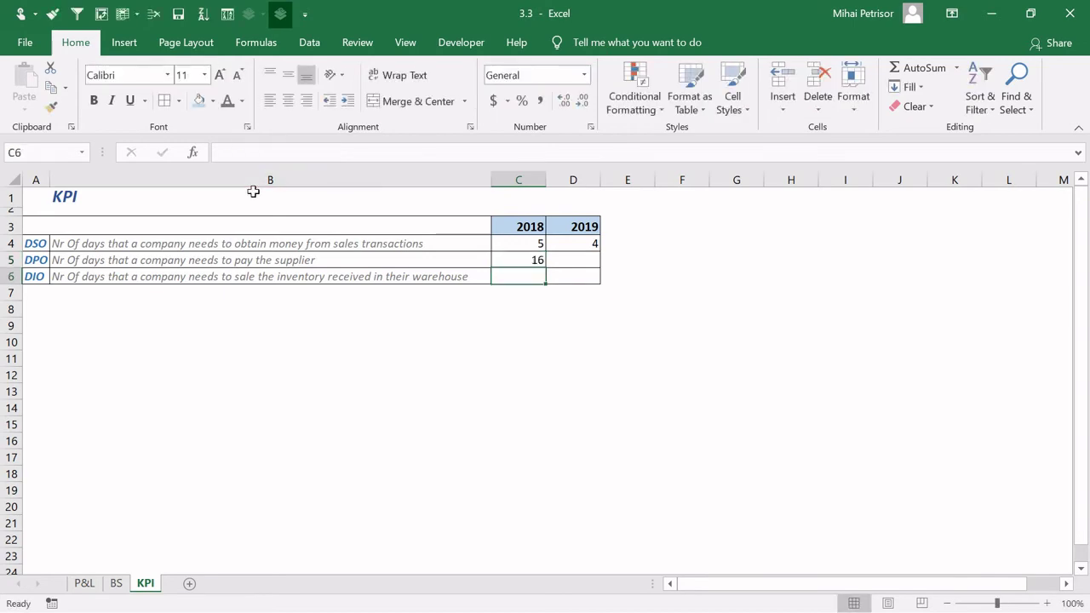
{"action": "left_click", "coordinate": [528, 261]}
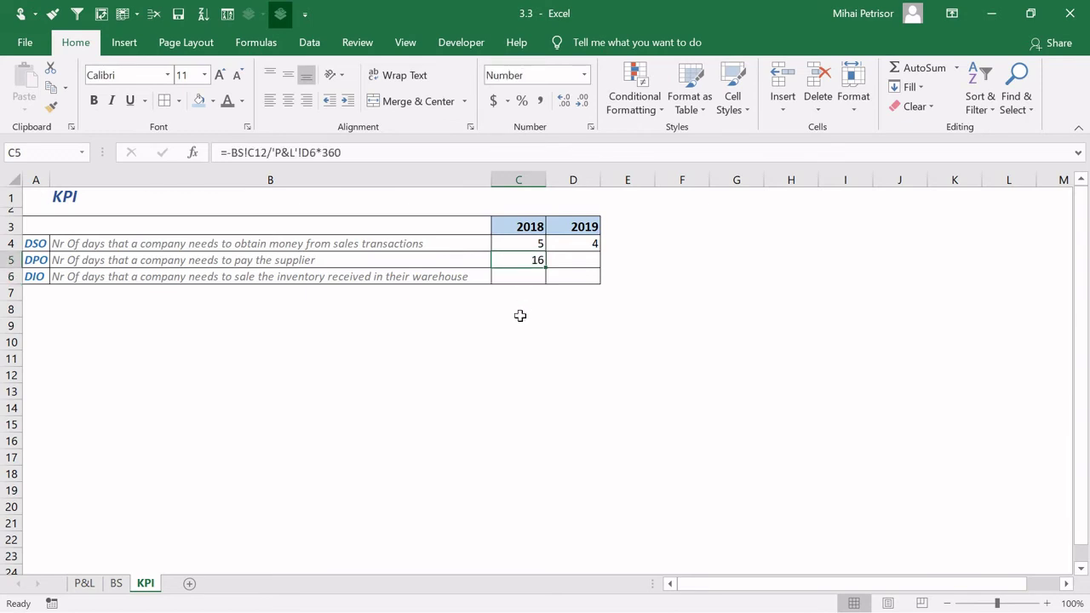
Copy the 2018 DPO formula across to the 2019 cell D5 and inspect the copied formula.
{"action": "left_click", "coordinate": [118, 584]}
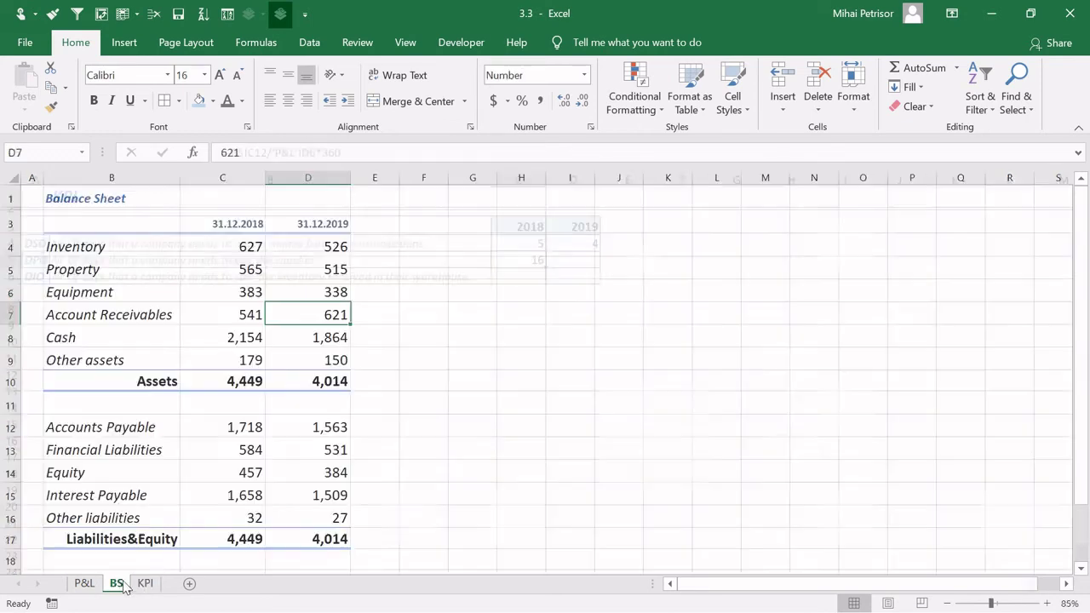
{"action": "left_click", "coordinate": [88, 585]}
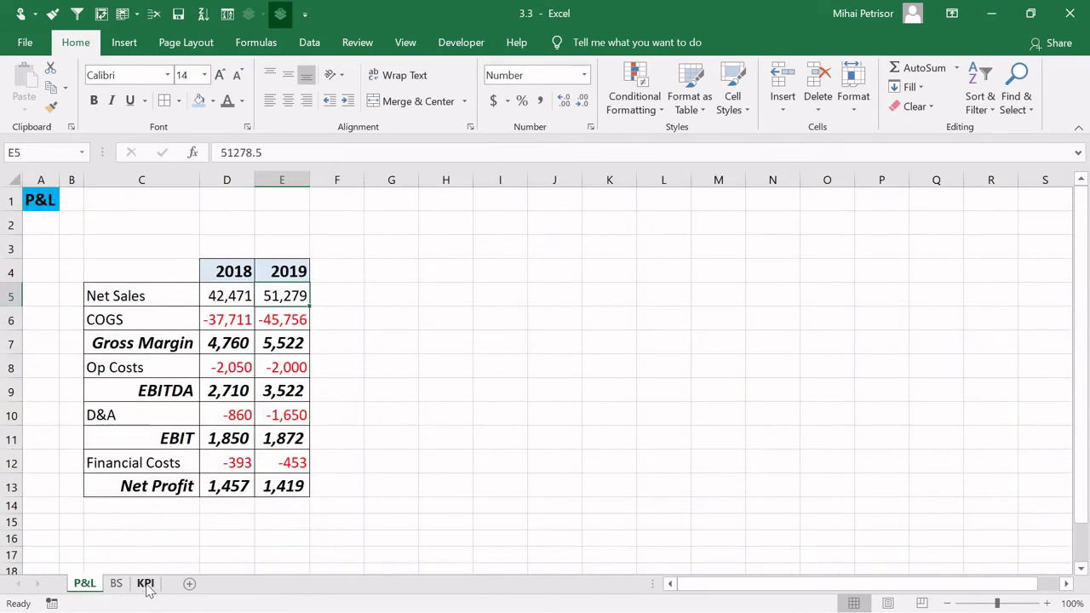
{"action": "left_click", "coordinate": [146, 584]}
{"action": "left_click_drag", "start_coordinate": [546, 267], "coordinate": [580, 270]}
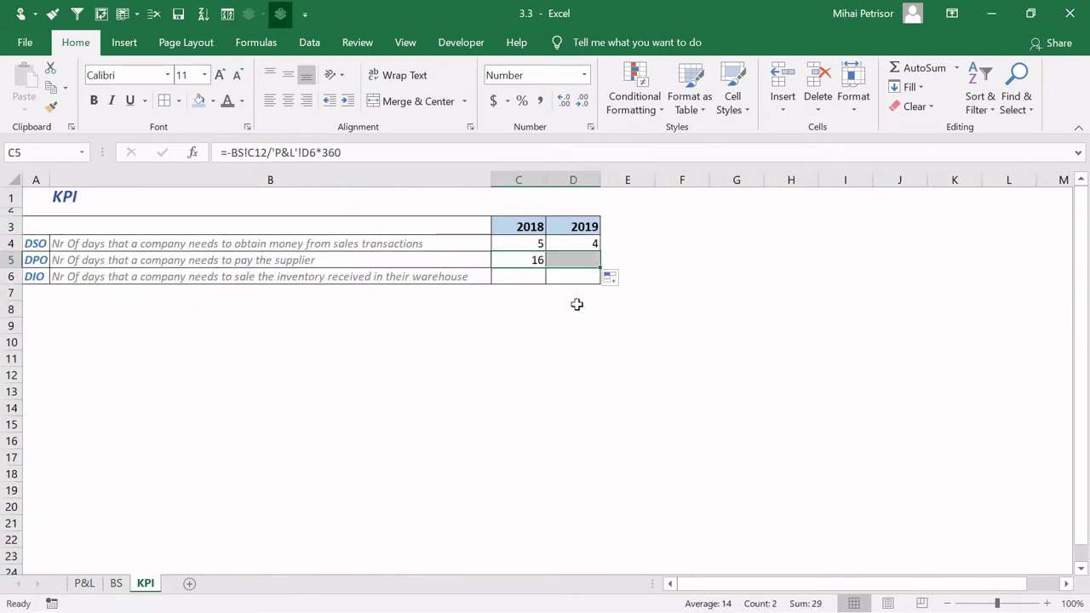
{"action": "left_click", "coordinate": [577, 259]}
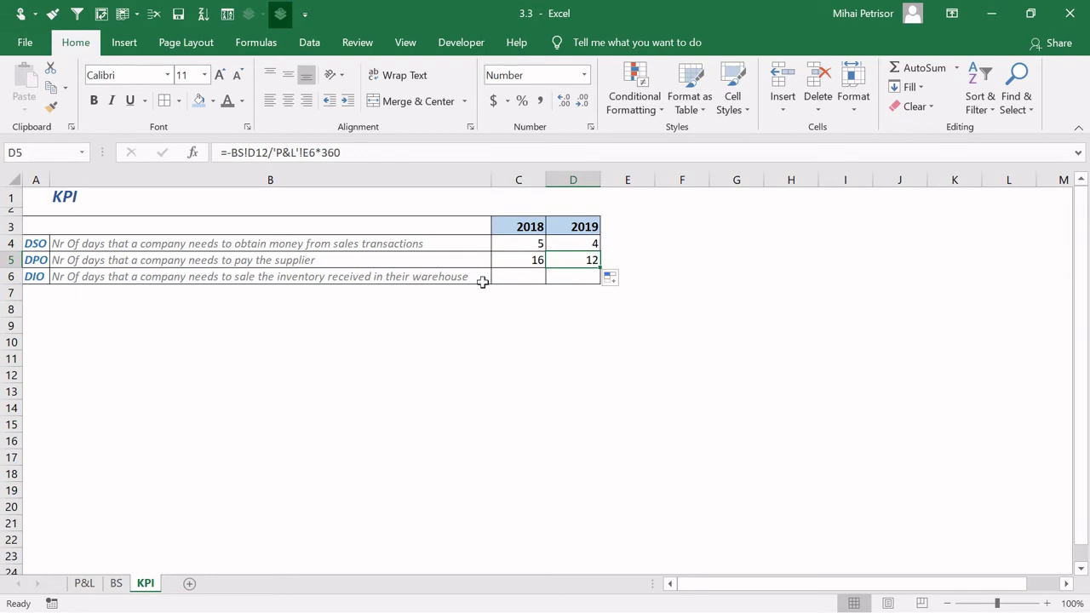
Compare the DSO and DPO results for 2018 and 2019 in C4:D5, and read the DIO description in row 6.
{"action": "left_click", "coordinate": [591, 244]}
{"action": "left_click", "coordinate": [619, 243]}
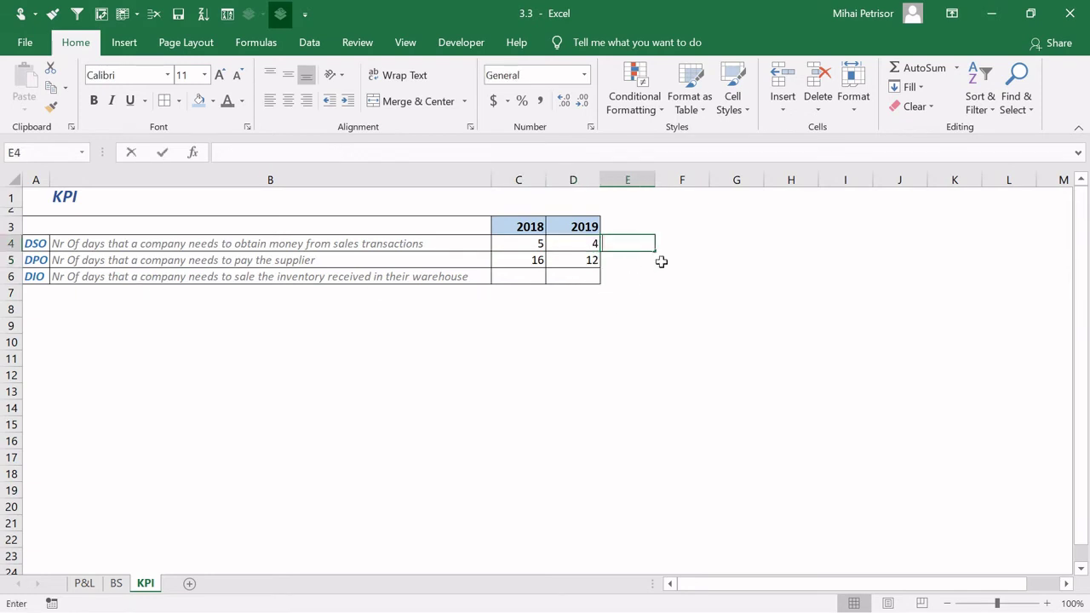
{"action": "left_click", "coordinate": [659, 260]}
{"action": "left_click", "coordinate": [577, 242]}
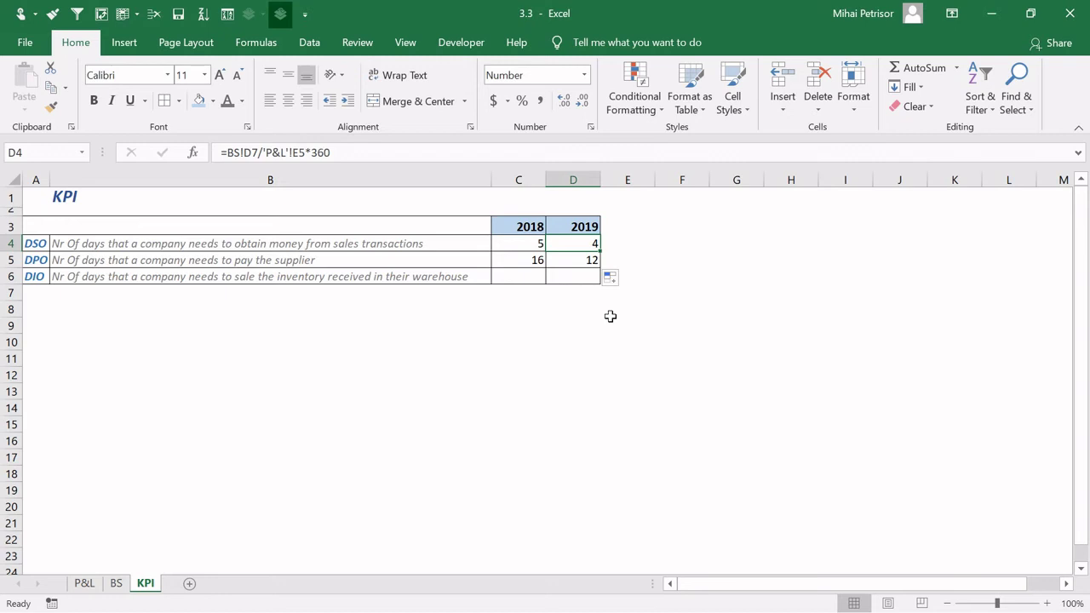
{"action": "key", "text": "Left"}
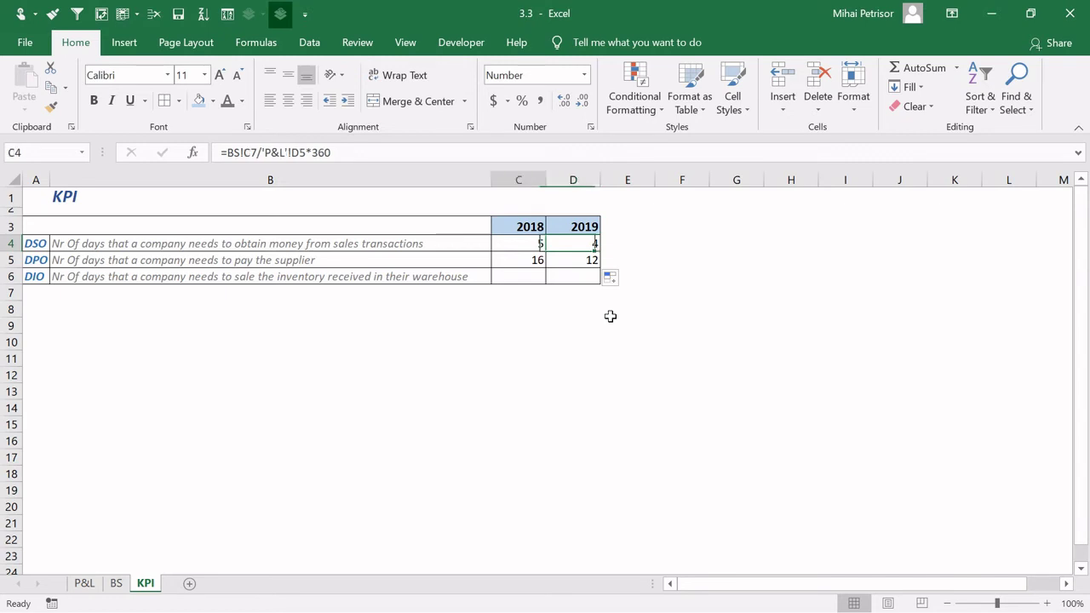
{"action": "key", "text": "Down"}
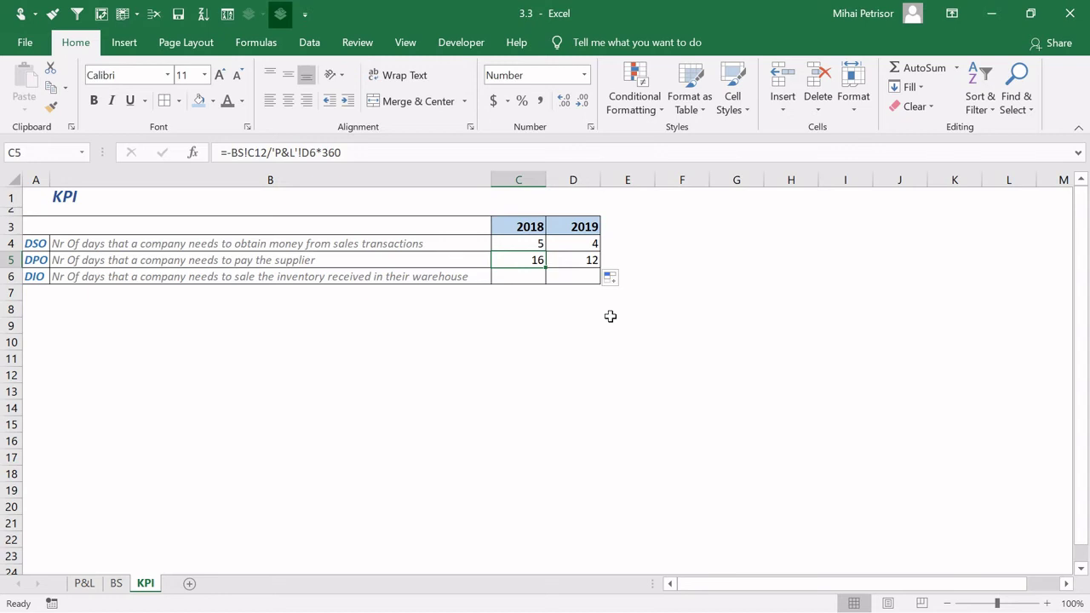
{"action": "key", "text": "Right"}
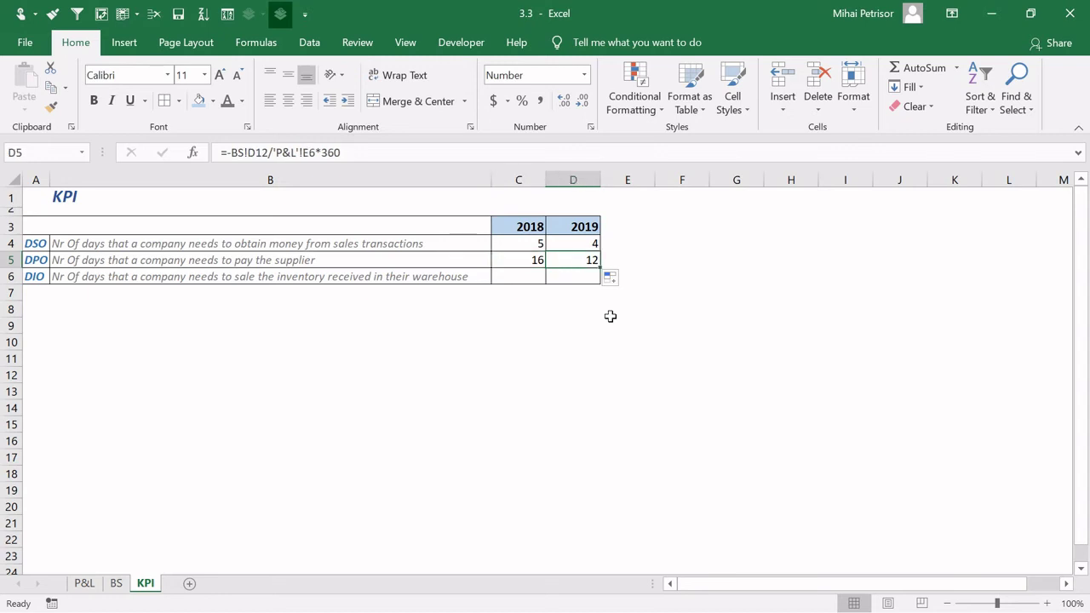
{"action": "key", "text": "Left"}
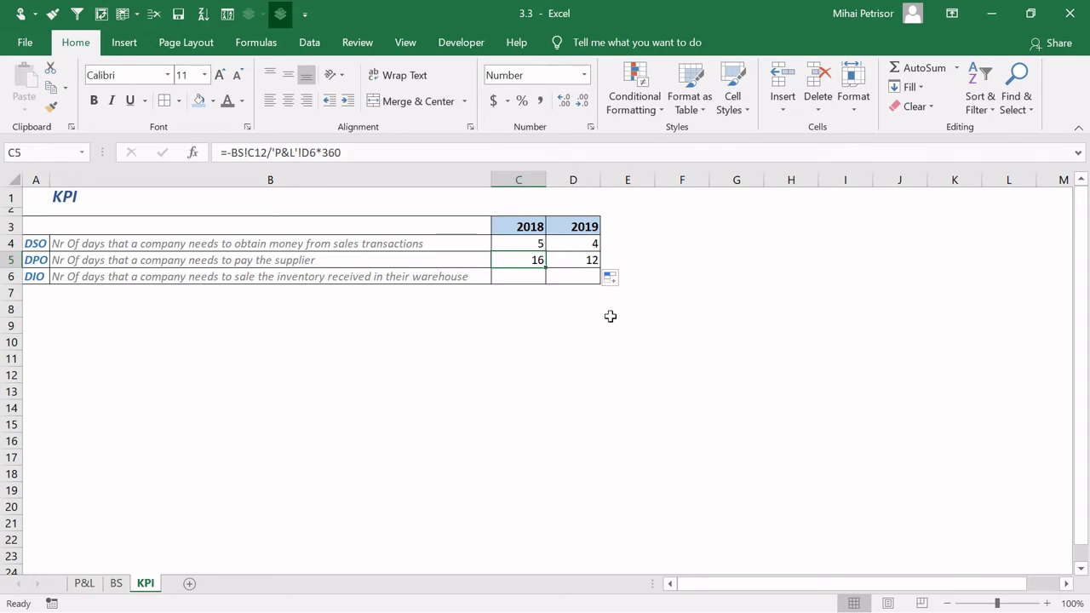
{"action": "key", "text": "Up"}
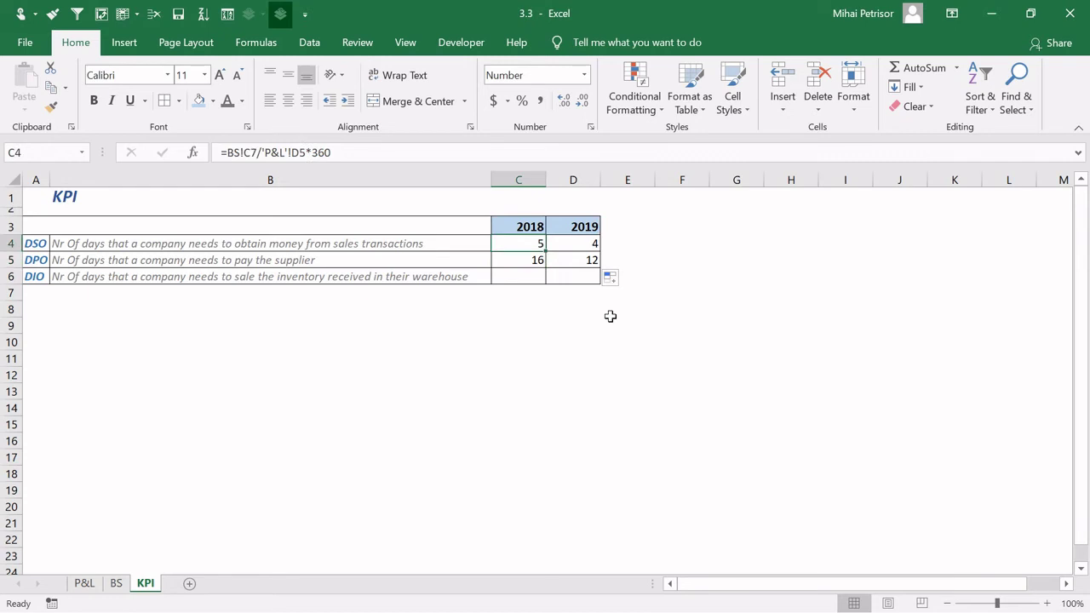
{"action": "key", "text": "Up"}
{"action": "key", "text": "Right"}
{"action": "key", "text": "Down"}
{"action": "key", "text": "Down"}
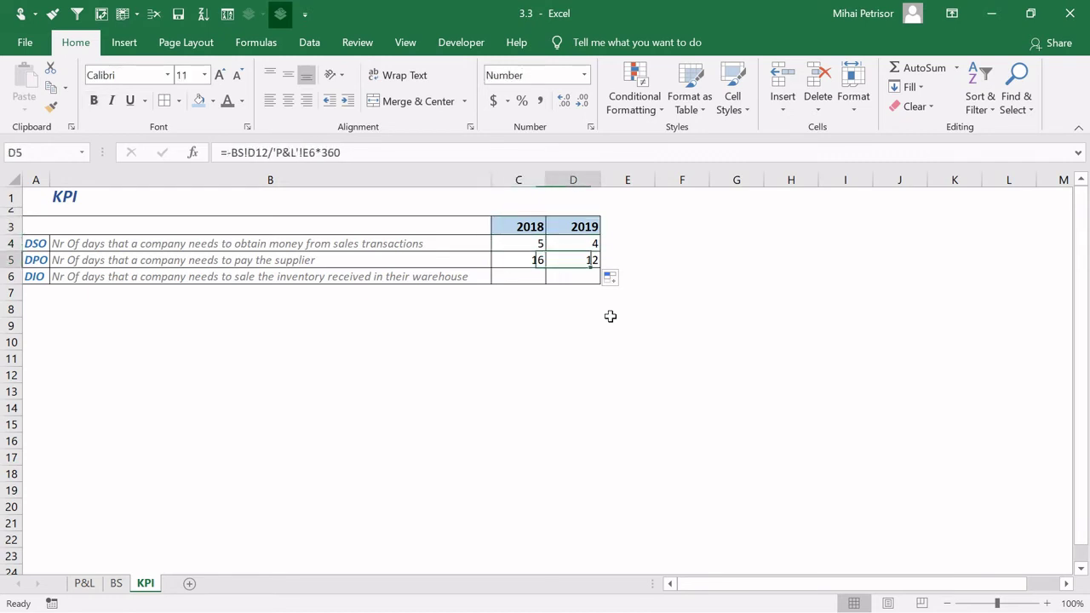
{"action": "key", "text": "Left"}
{"action": "key", "text": "Right"}
{"action": "key", "text": "Up"}
{"action": "key", "text": "Down"}
{"action": "key", "text": "Up"}
{"action": "key", "text": "Down"}
{"action": "key", "text": "Left"}
{"action": "key", "text": "Up"}
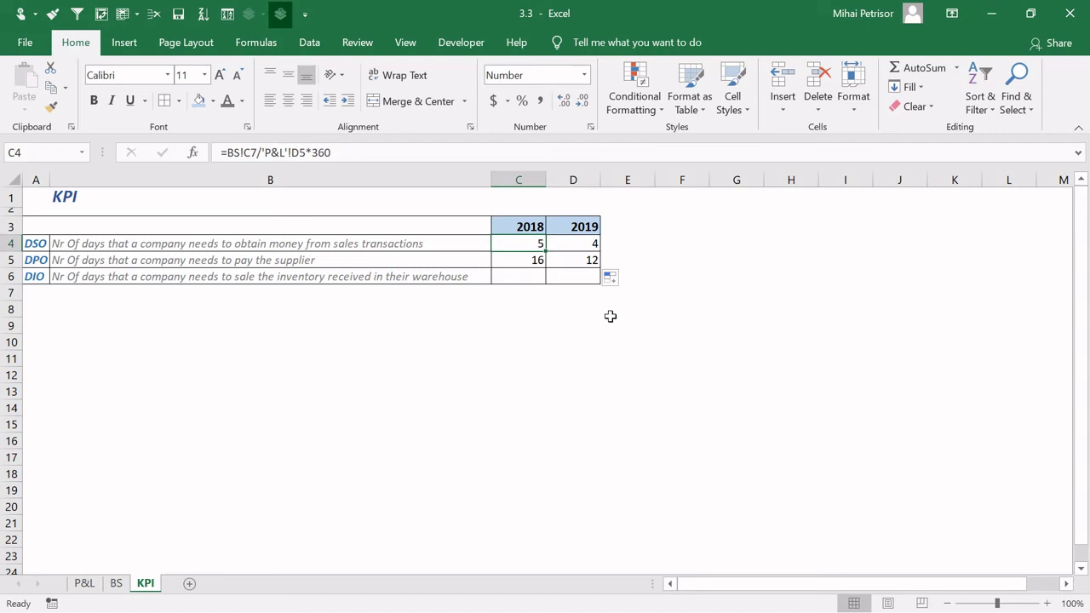
{"action": "key", "text": "Down"}
{"action": "key", "text": "Left"}
{"action": "key", "text": "Left"}
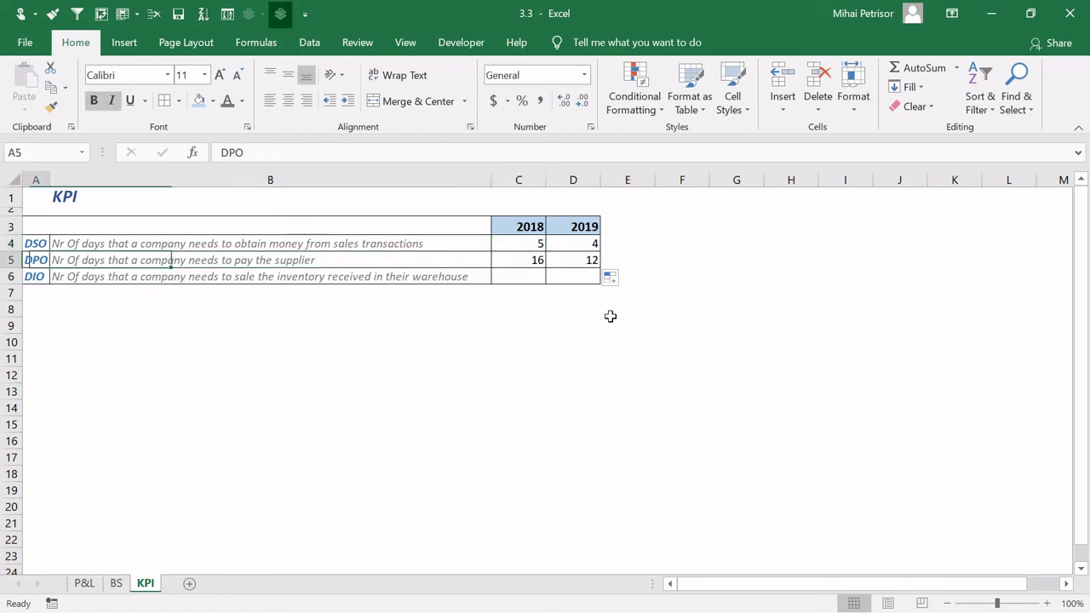
{"action": "key", "text": "Down"}
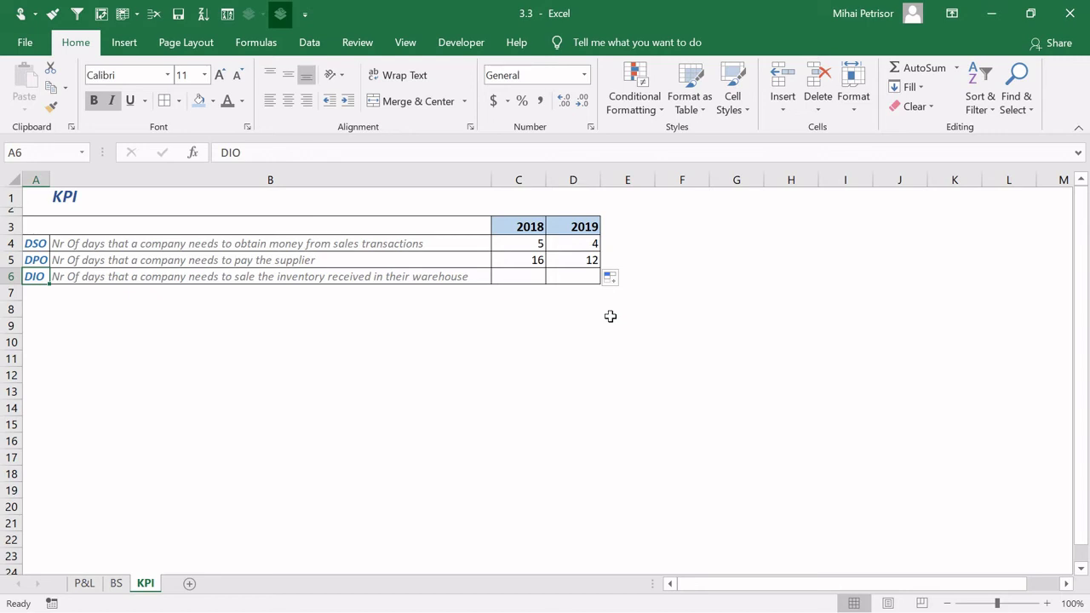
{"action": "key", "text": "Right"}
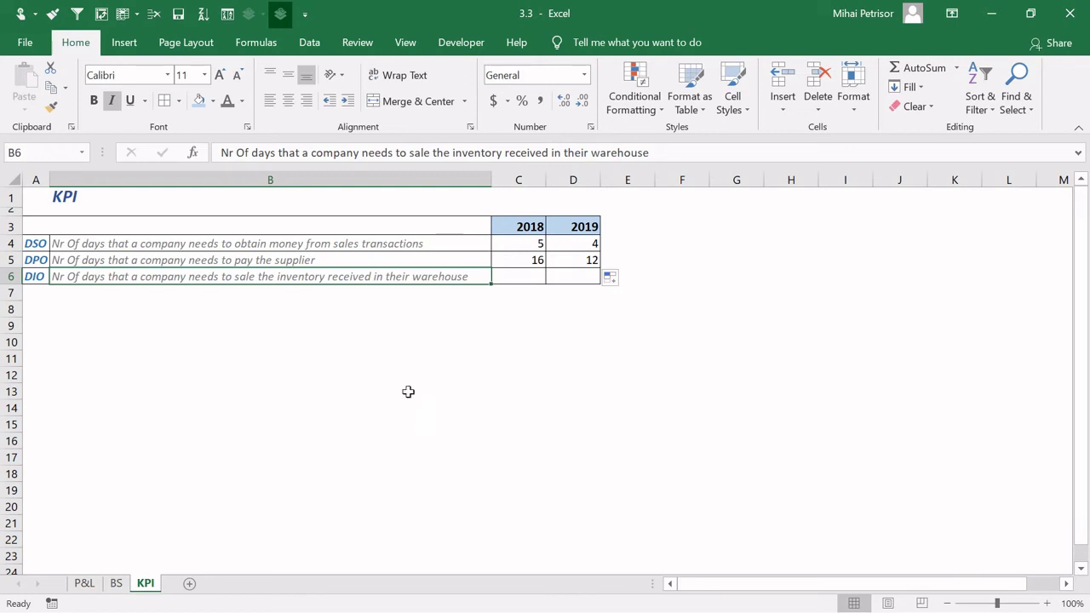
Calculate the 2018 DIO in C6 as Inventory divided by COGS times 360, using =BS!C4/'P&L'!D6*360.
{"action": "left_click", "coordinate": [523, 271]}
{"action": "type", "text": "="}
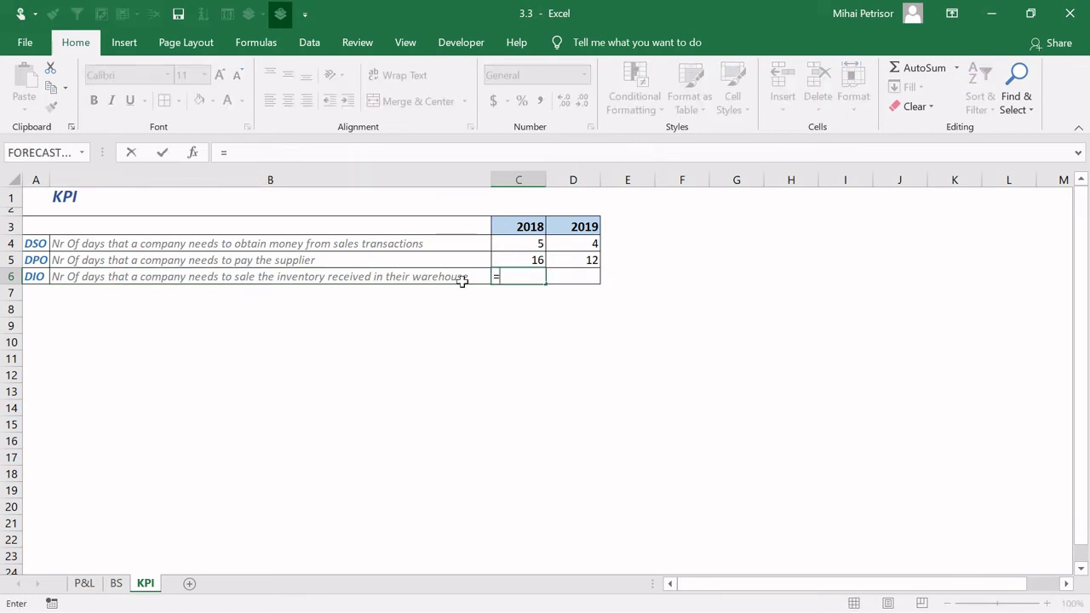
{"action": "left_click", "coordinate": [117, 585]}
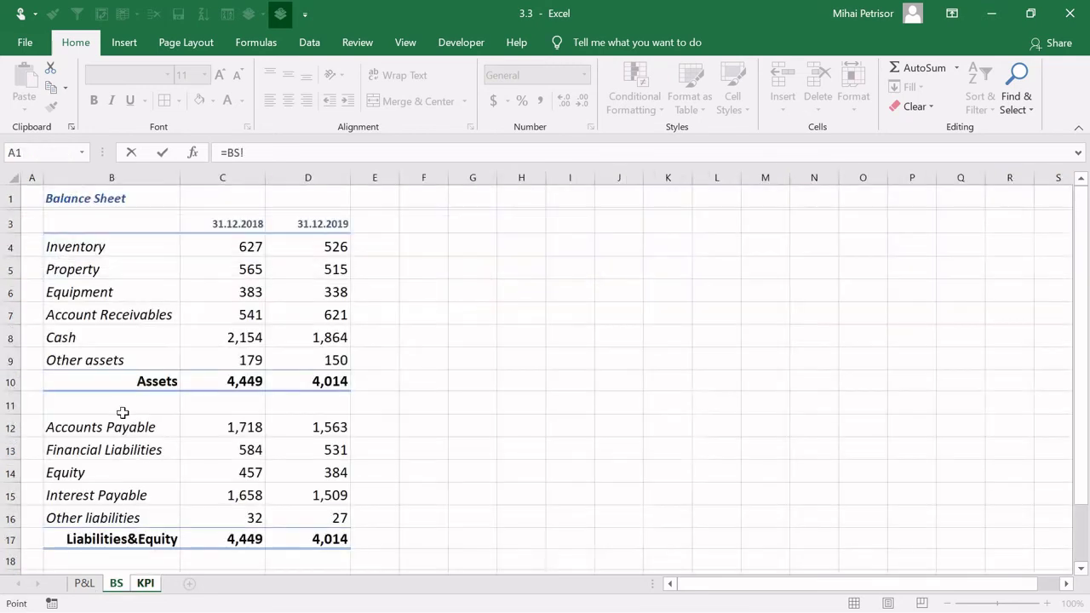
{"action": "left_click", "coordinate": [226, 247]}
{"action": "type", "text": "/"}
{"action": "left_click", "coordinate": [83, 585]}
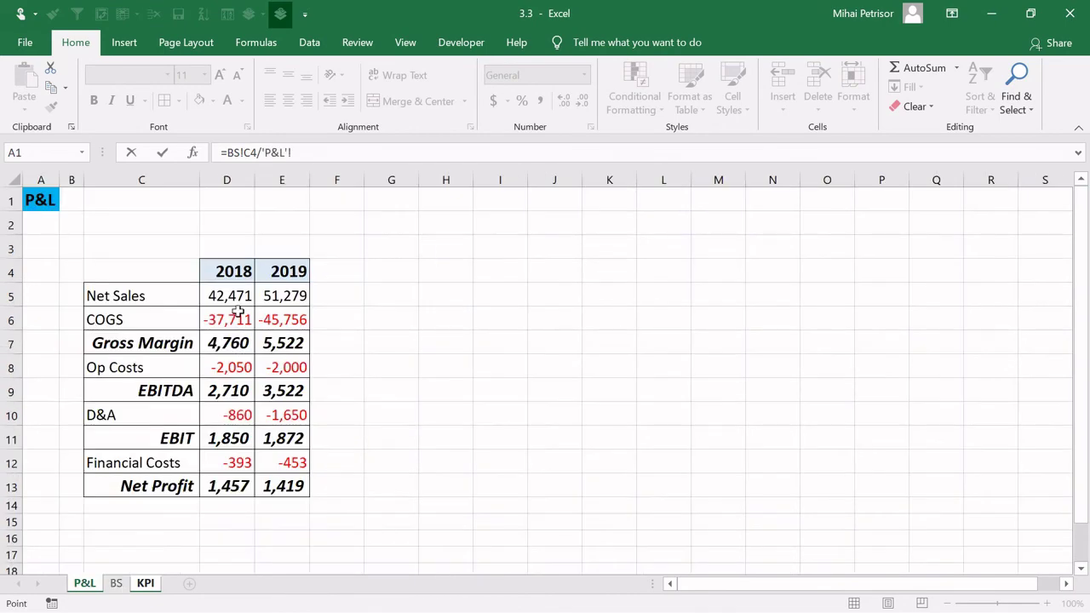
{"action": "left_click", "coordinate": [228, 319]}
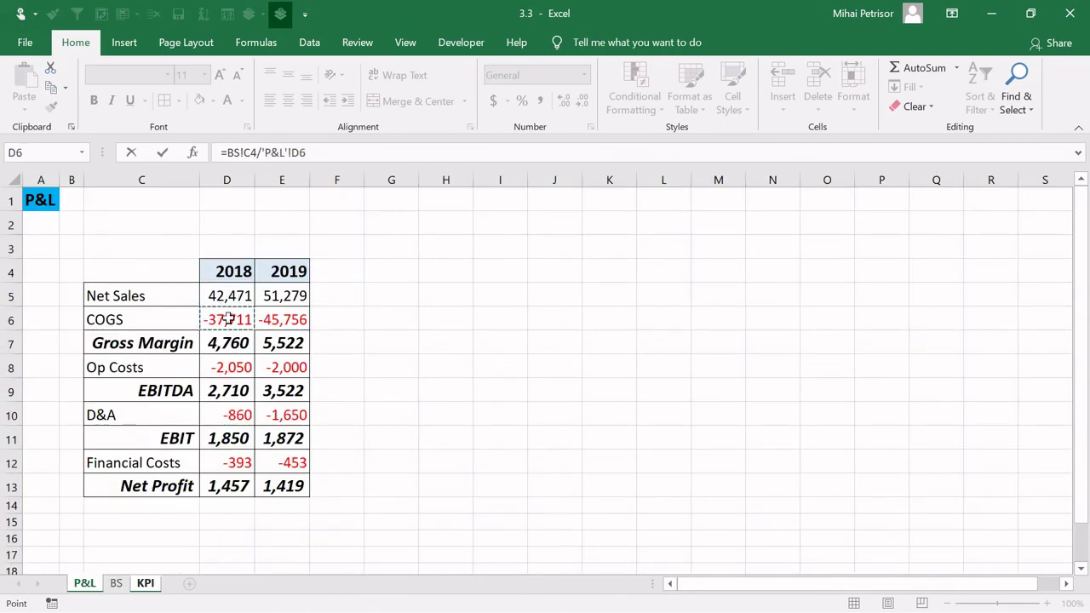
{"action": "type", "text": "*360"}
{"action": "key", "text": "Return"}
Add a minus sign to the start of the 2018 DIO formula, making it =-BS!C4/'P&L'!D6*360.
{"action": "left_click", "coordinate": [507, 276]}
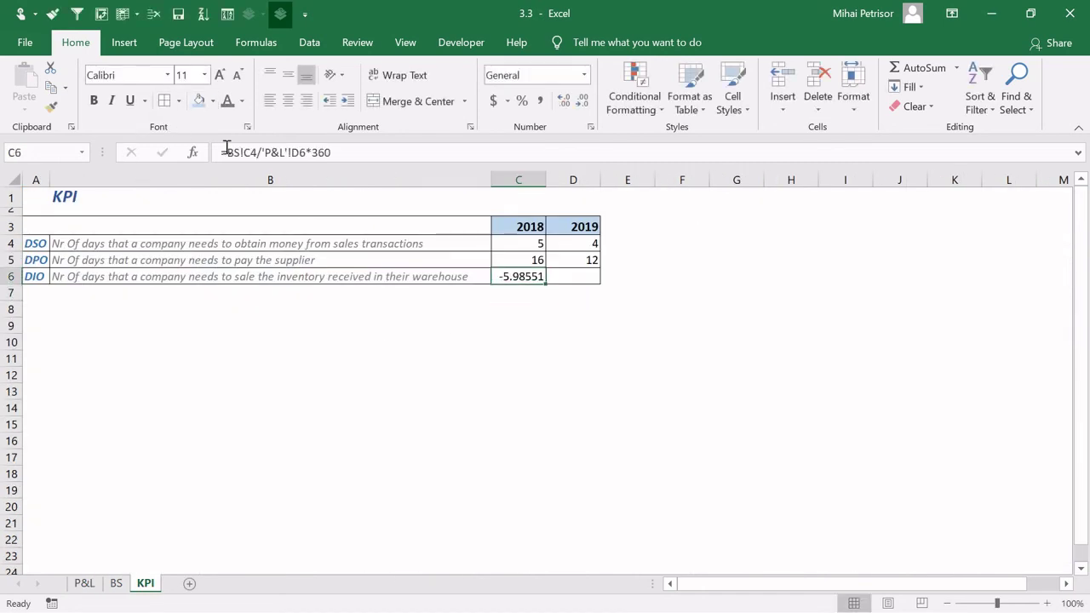
{"action": "left_click", "coordinate": [226, 152]}
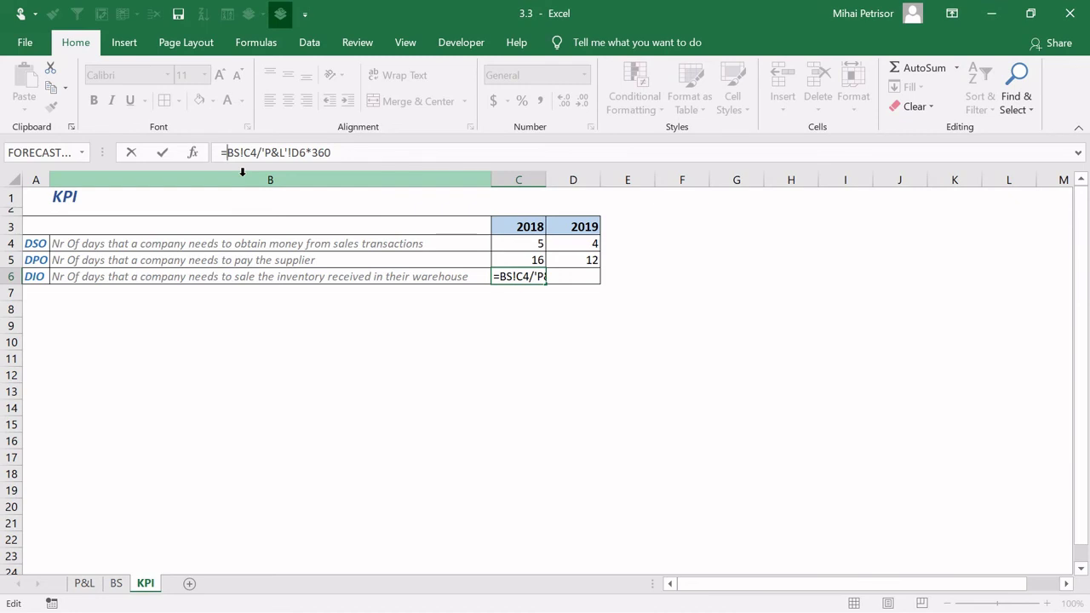
{"action": "type", "text": "-"}
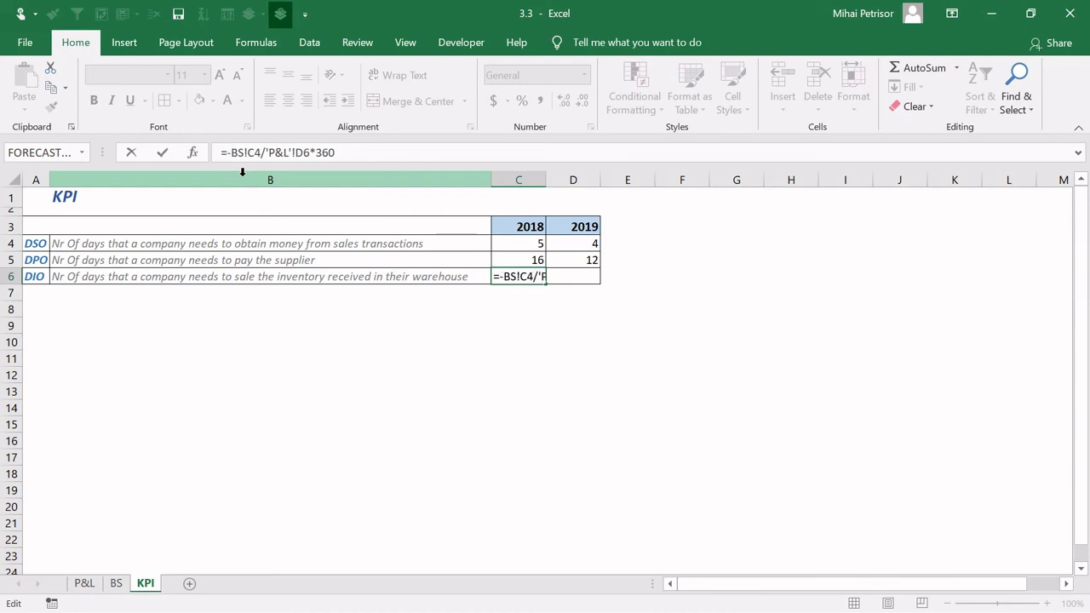
{"action": "key", "text": "Return"}
{"action": "left_click", "coordinate": [499, 275]}
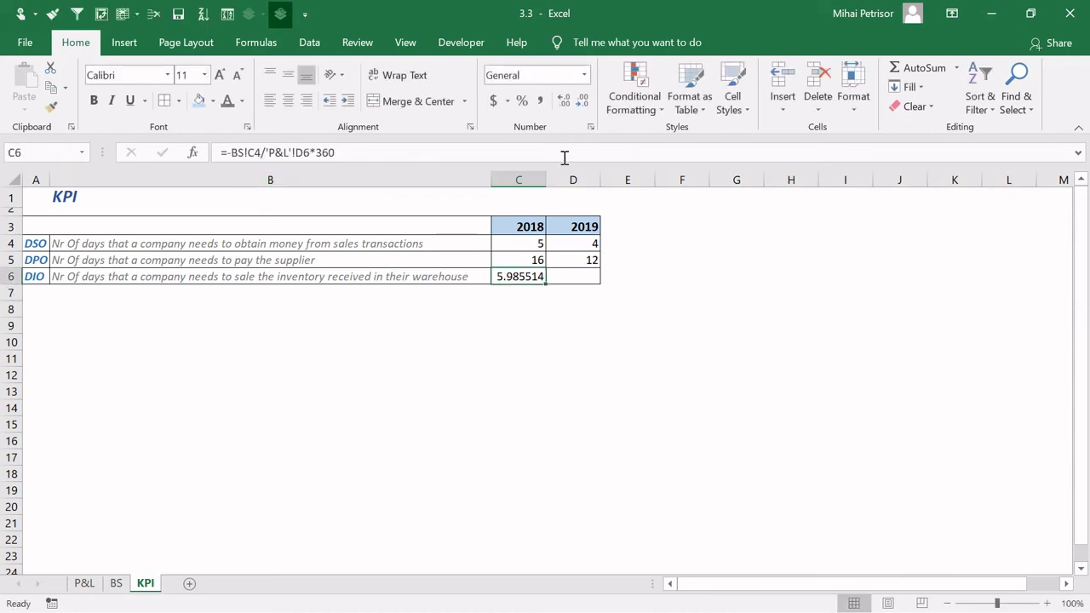
Copy the 2018 DIO formula across to D6 and format C6:D6 as numbers with no decimal places.
{"action": "left_click_drag", "start_coordinate": [546, 283], "coordinate": [591, 289]}
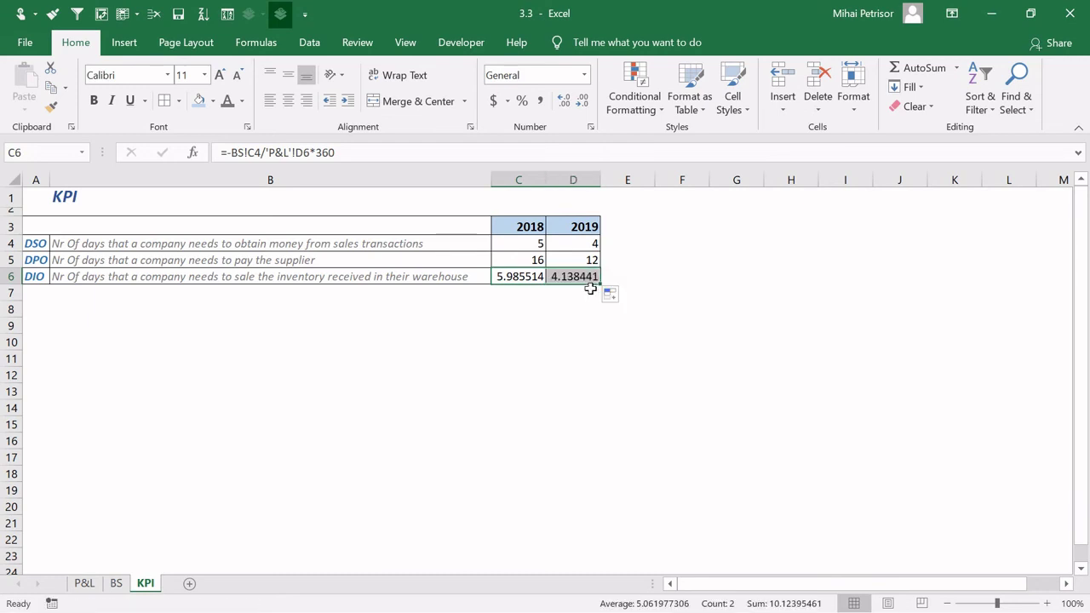
{"action": "key", "text": "ctrl+shift+1"}
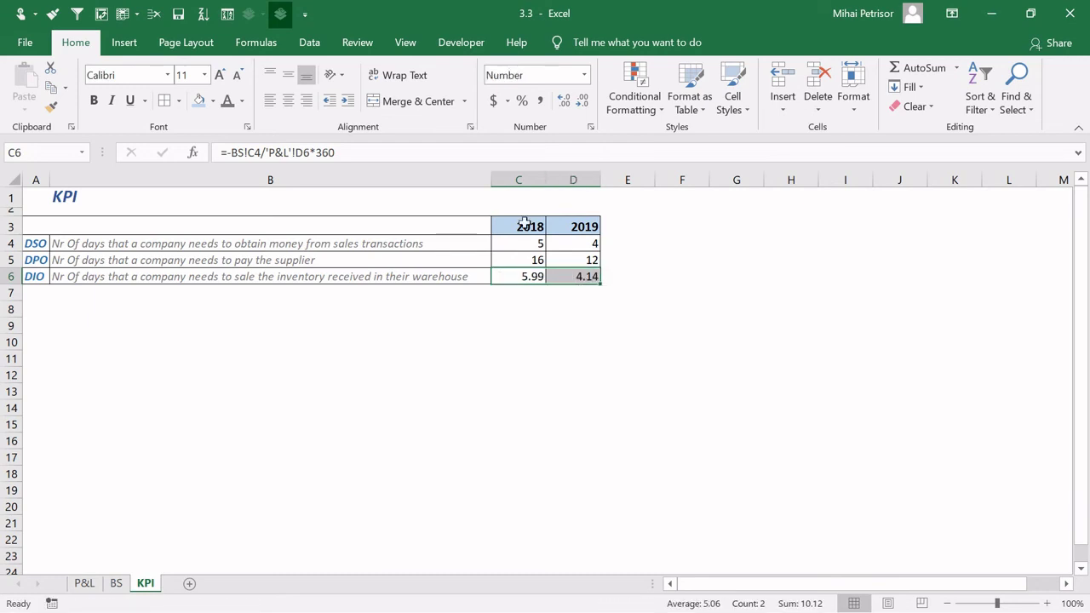
{"action": "left_click", "coordinate": [585, 104]}
{"action": "left_click", "coordinate": [585, 104]}
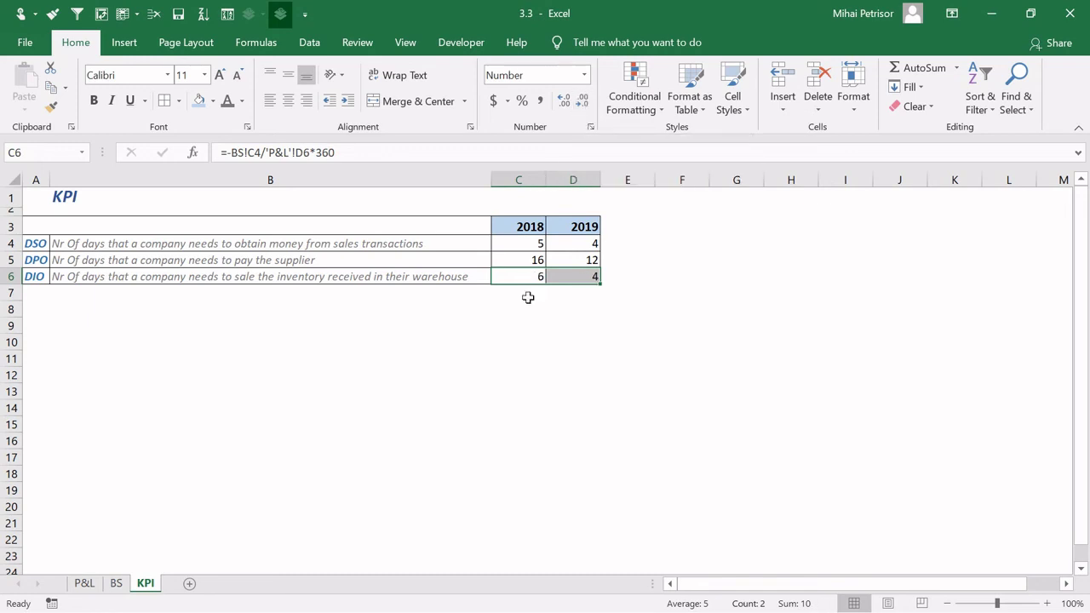
{"action": "left_click", "coordinate": [527, 323]}
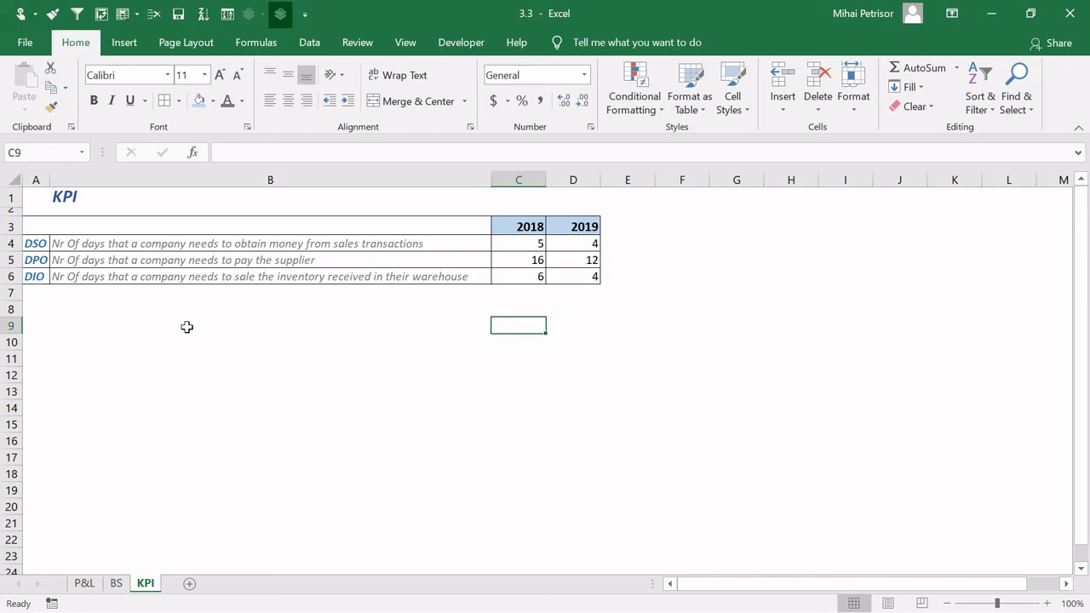
Inspect the DIO formulas in C6 and D6 and compare the 2018 and 2019 KPI results in C4:D6.
{"action": "left_click", "coordinate": [557, 279]}
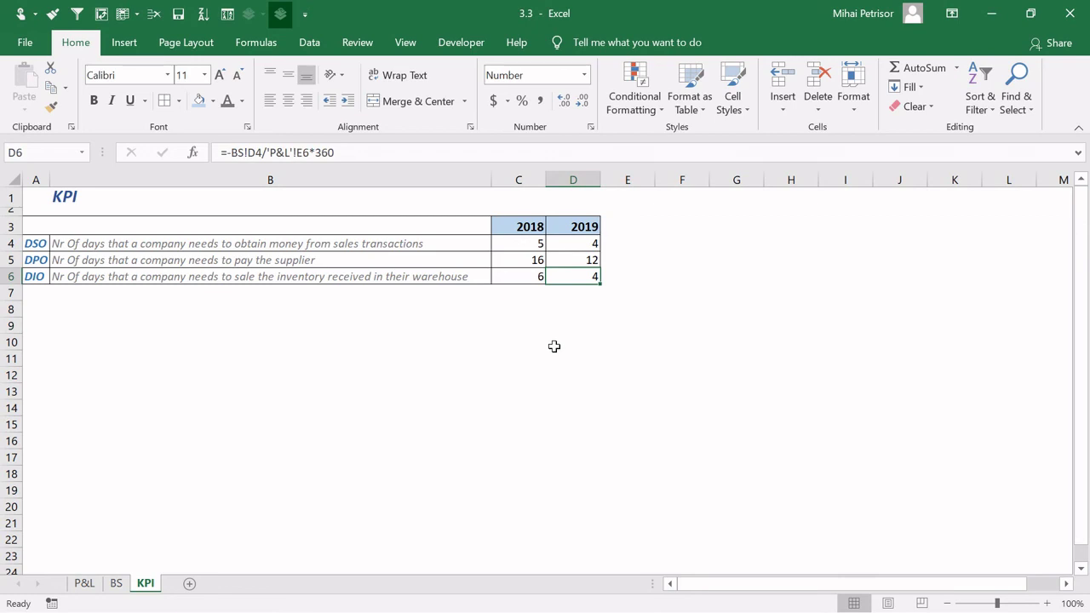
{"action": "left_click", "coordinate": [553, 346]}
{"action": "left_click", "coordinate": [524, 276]}
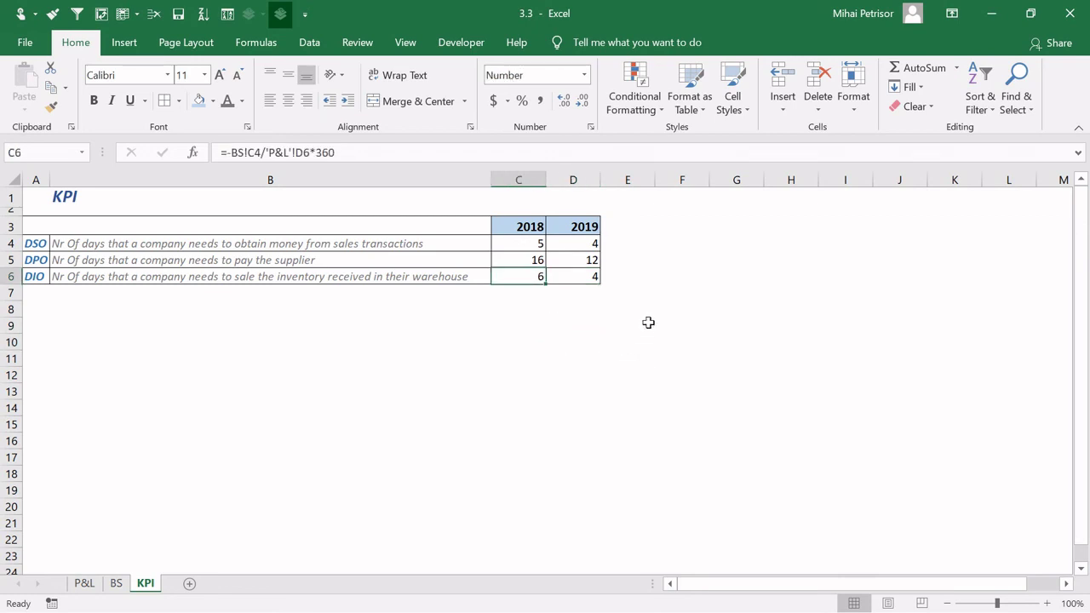
{"action": "left_click", "coordinate": [564, 272]}
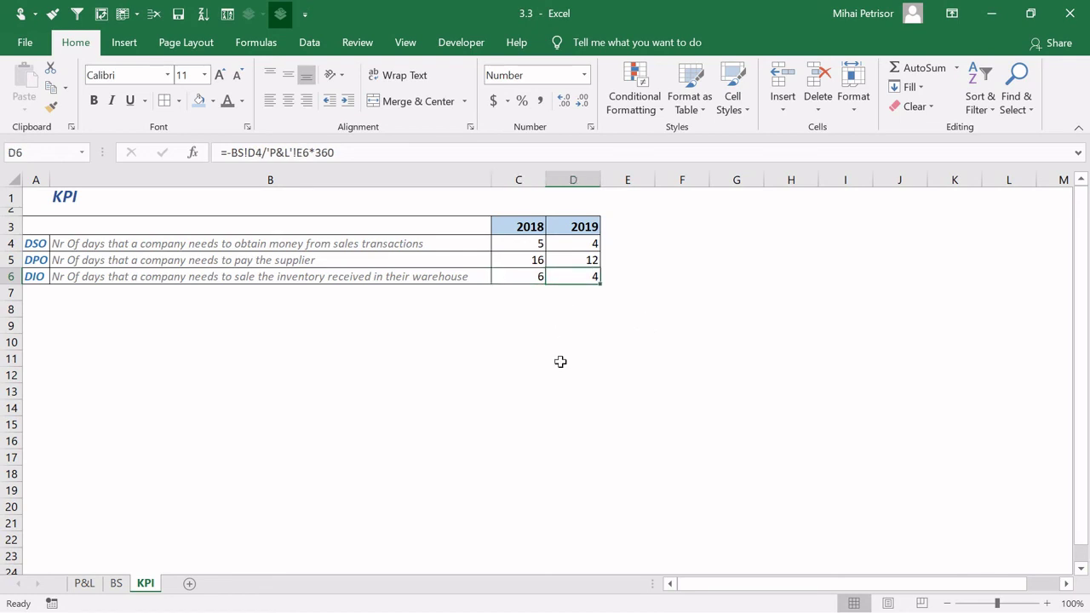
{"action": "left_click", "coordinate": [560, 362]}
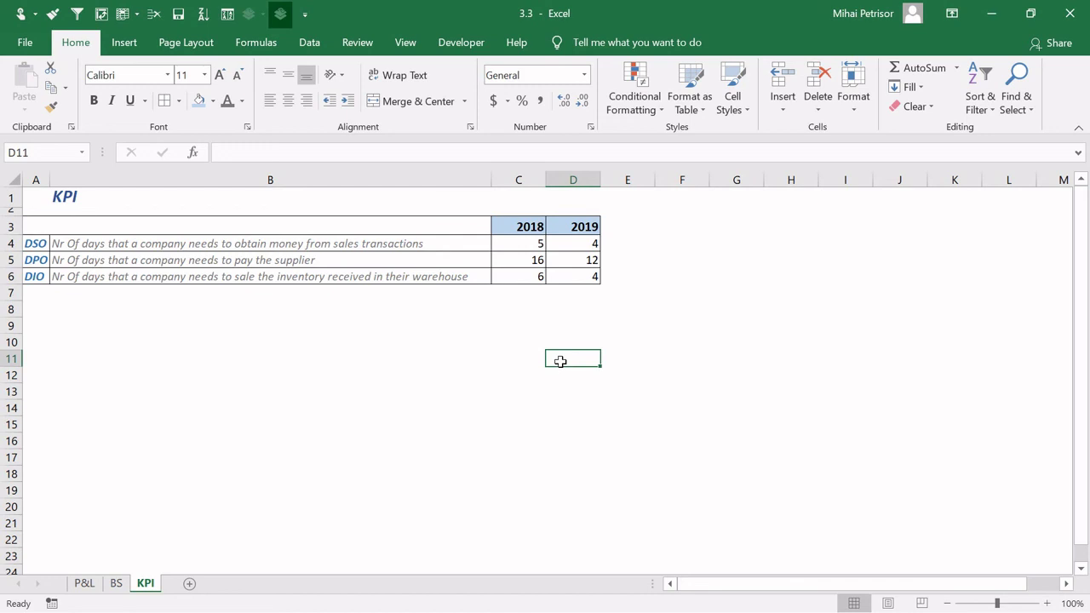
{"action": "left_click", "coordinate": [289, 359]}
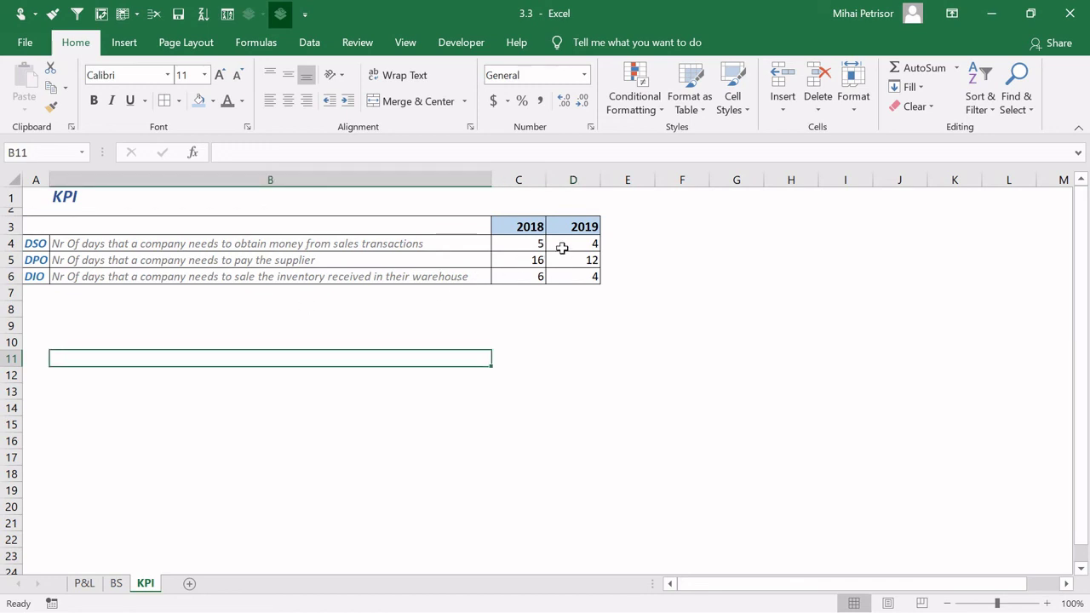
{"action": "left_click_drag", "start_coordinate": [562, 247], "coordinate": [525, 277]}
{"action": "left_click", "coordinate": [421, 321]}
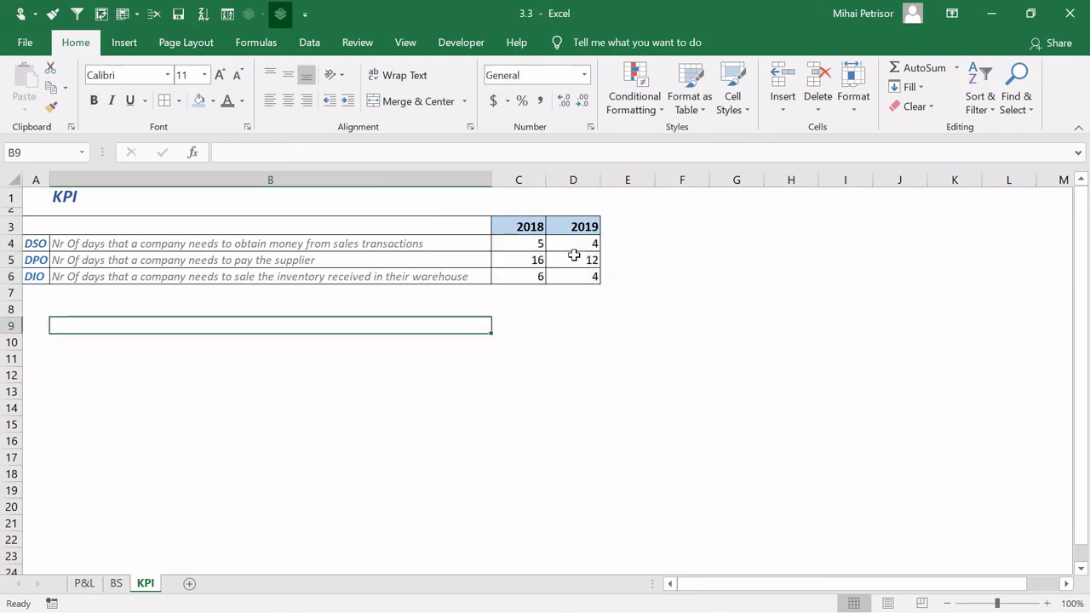
{"action": "left_click_drag", "start_coordinate": [572, 247], "coordinate": [572, 277]}
{"action": "left_click", "coordinate": [509, 305]}
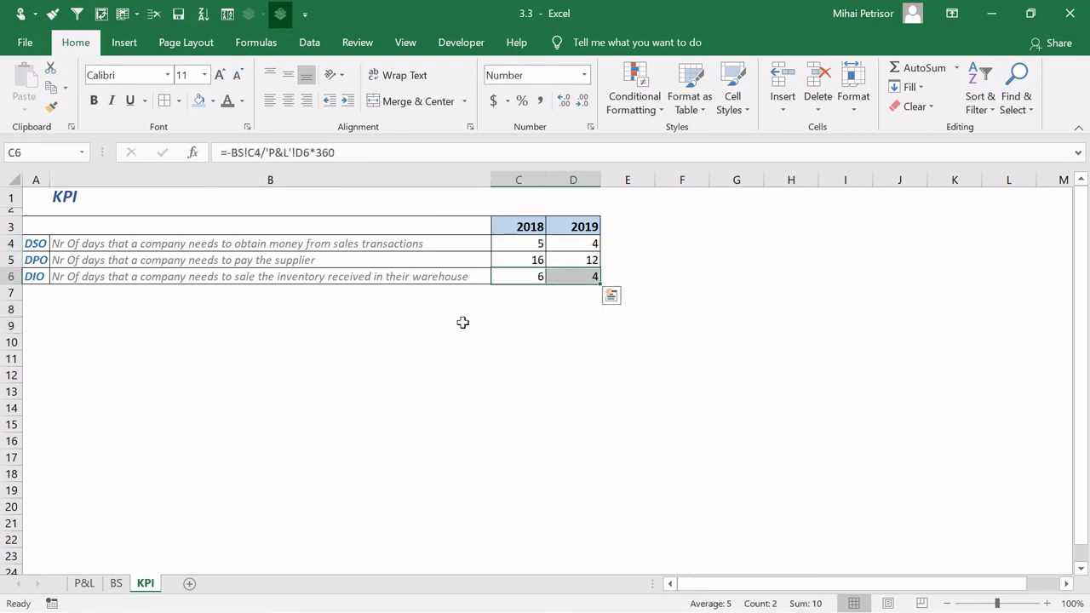
{"action": "left_click", "coordinate": [406, 327]}
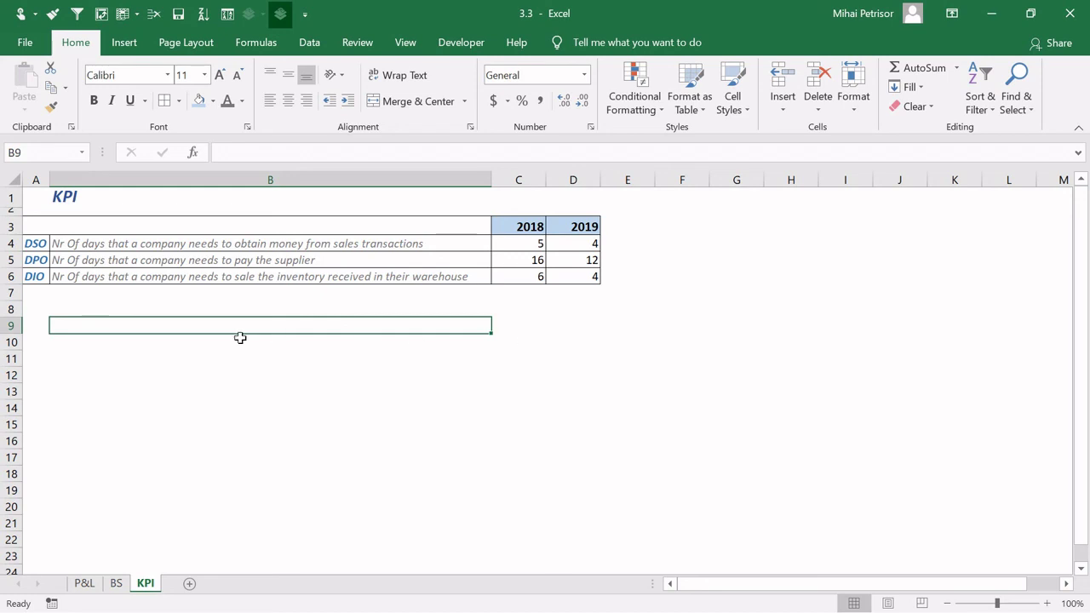
Enter the label Other Assets in B8, below the KPI table.
{"action": "left_click", "coordinate": [137, 310]}
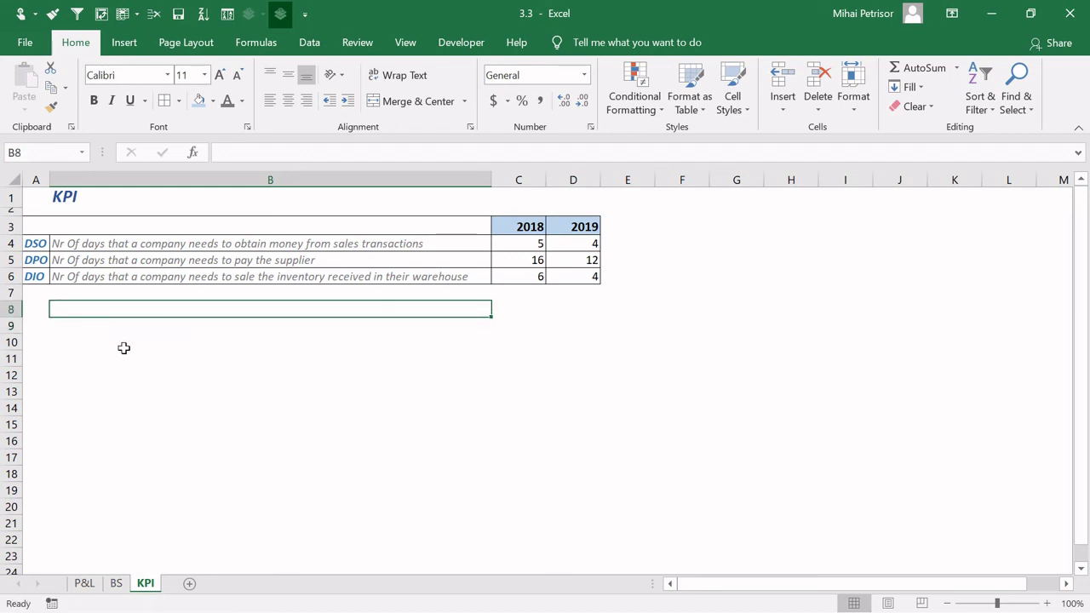
{"action": "type", "text": "O"}
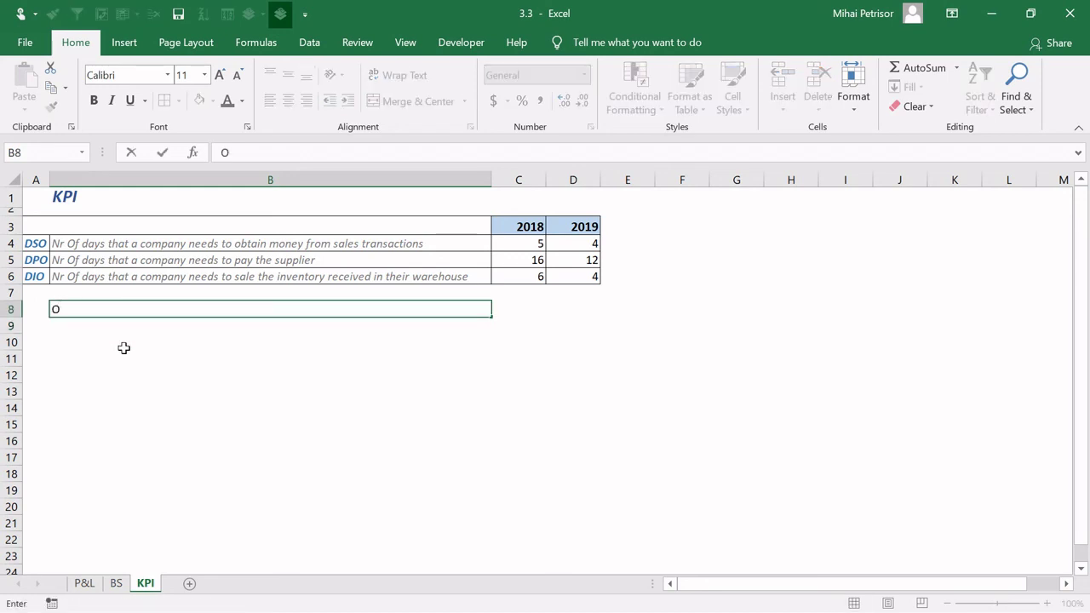
{"action": "type", "text": "ther A"}
{"action": "type", "text": "sstes"}
{"action": "key", "text": "BackSpace"}
{"action": "key", "text": "BackSpace"}
{"action": "key", "text": "BackSpace"}
{"action": "type", "text": "e"}
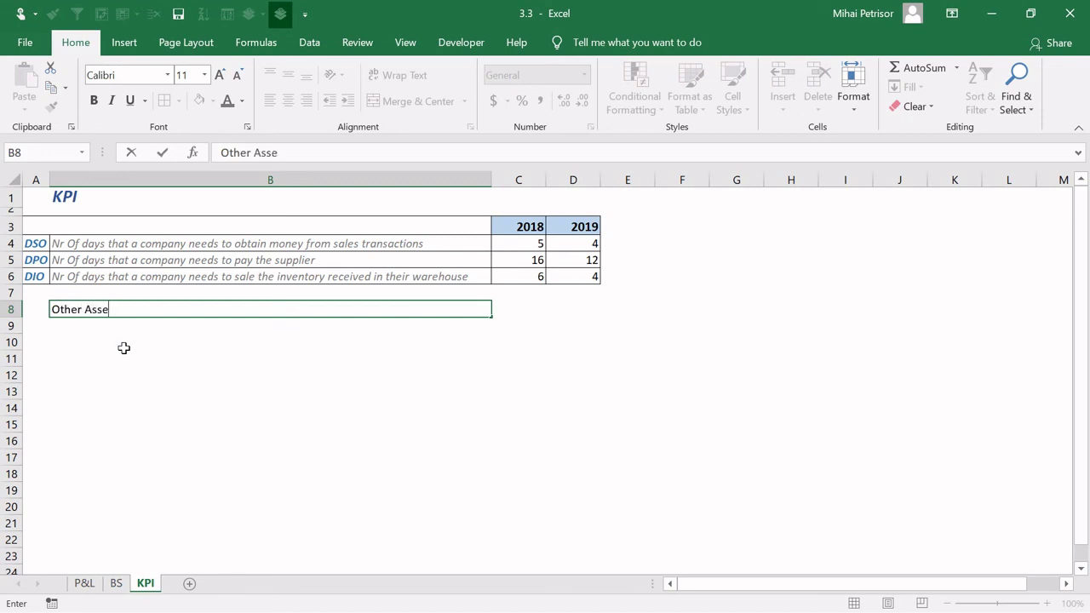
{"action": "type", "text": "ts"}
{"action": "key", "text": "Return"}
Enter the label Other Liabilities in B9 and right-align both labels in B8:B9.
{"action": "type", "text": "Other "}
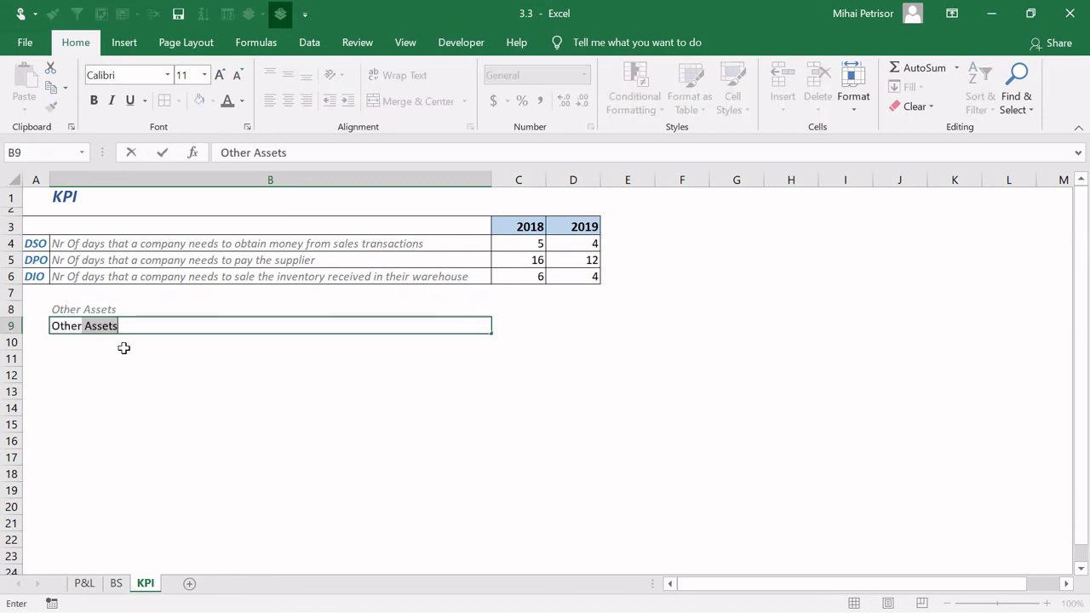
{"action": "type", "text": "Liabilities"}
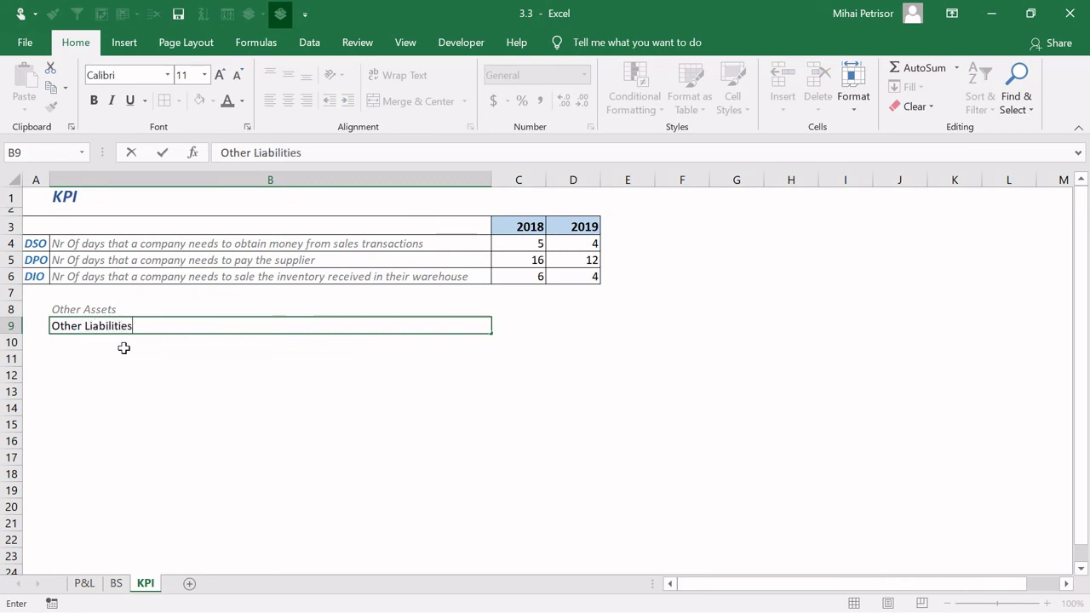
{"action": "key", "text": "Return"}
{"action": "left_click_drag", "start_coordinate": [127, 310], "coordinate": [128, 326]}
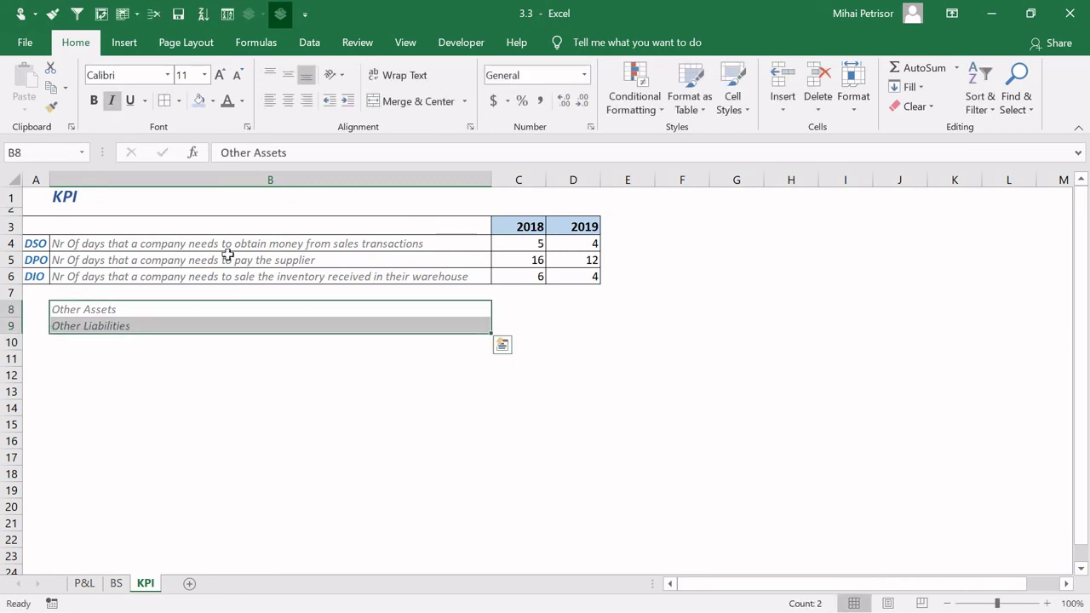
{"action": "left_click", "coordinate": [307, 101]}
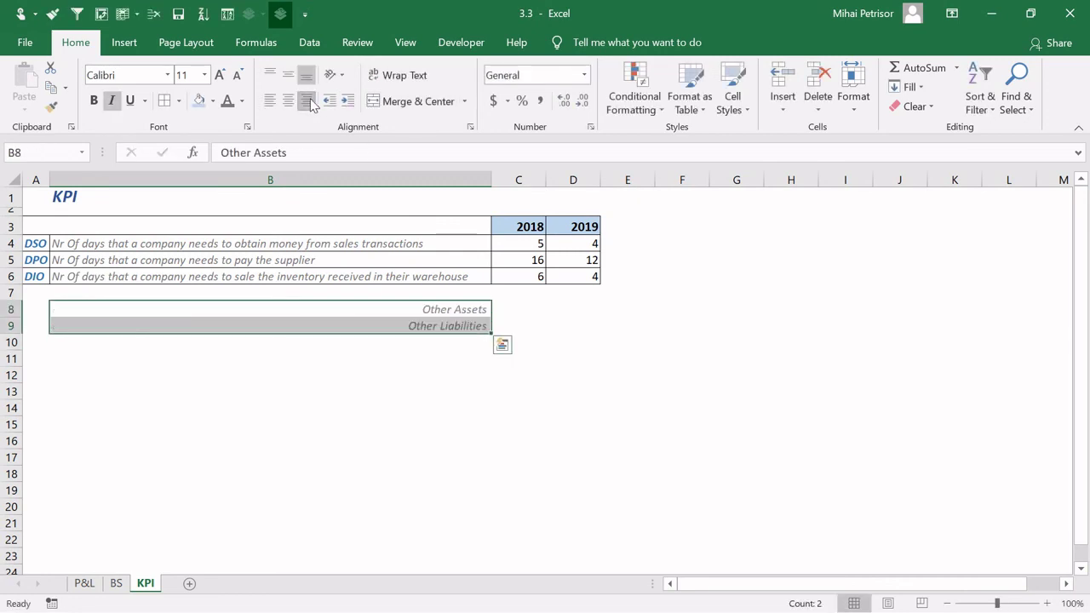
{"action": "left_click", "coordinate": [477, 310]}
Calculate 2018 Other Assets in C8 as a share of Net Sales, using =BS!C9/'P&L'!D5.
{"action": "left_click", "coordinate": [528, 312]}
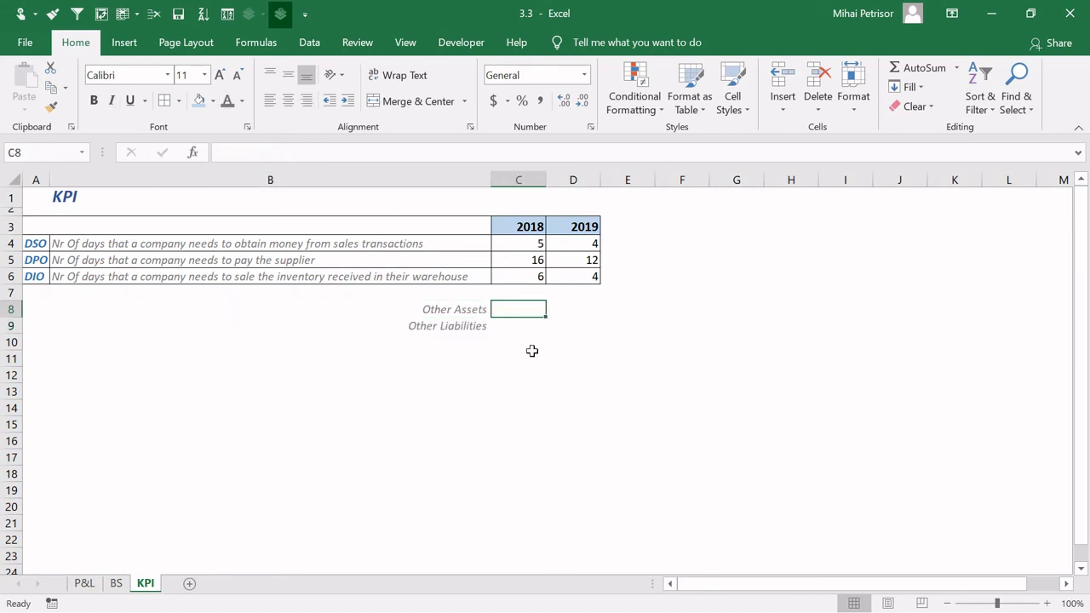
{"action": "type", "text": "="}
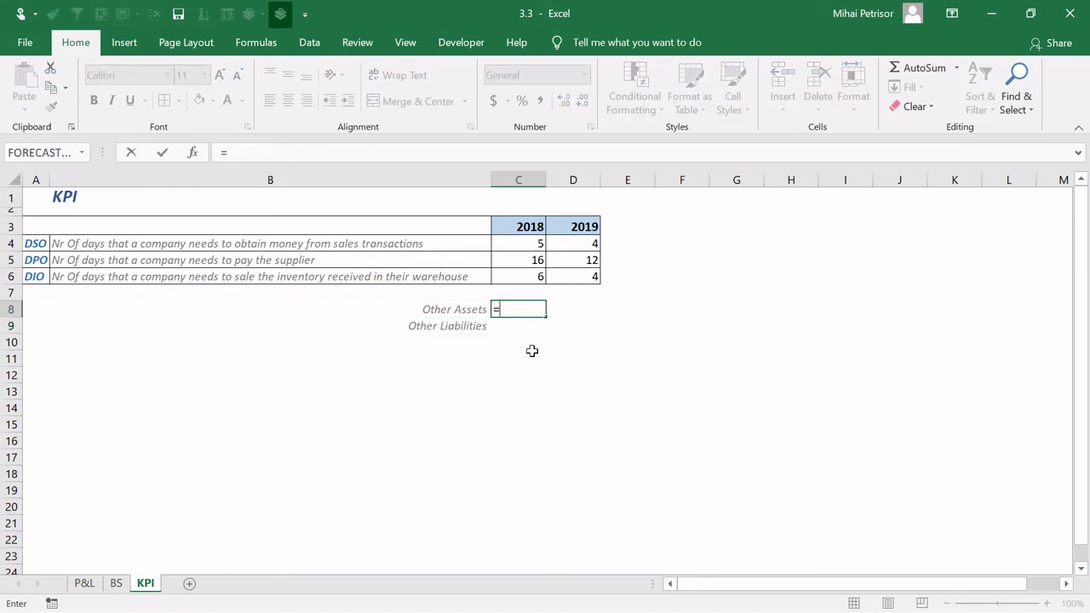
{"action": "left_click", "coordinate": [116, 584]}
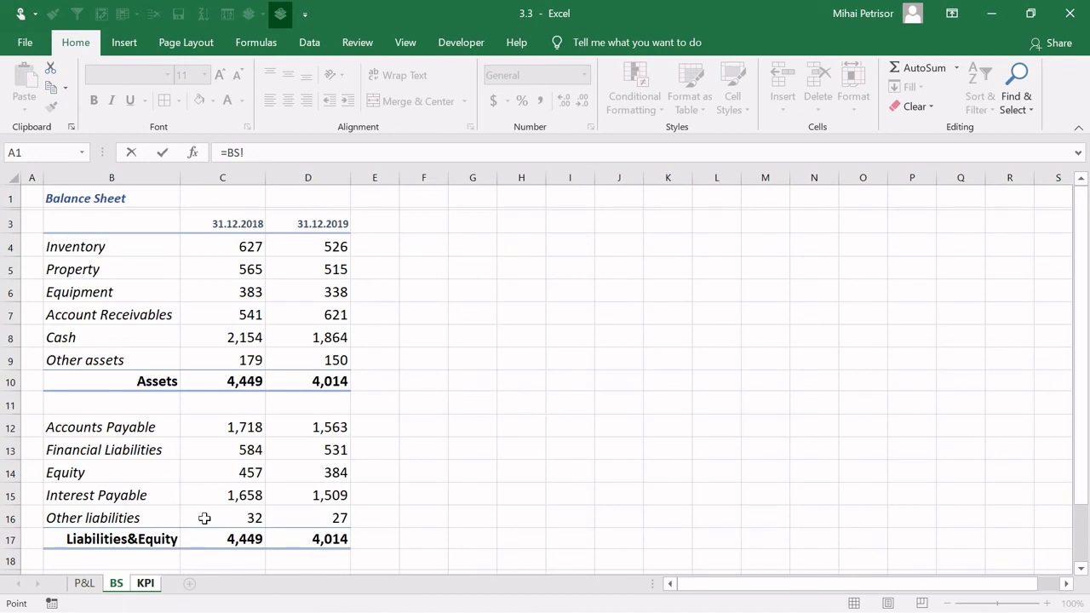
{"action": "left_click", "coordinate": [237, 358]}
{"action": "type", "text": "/"}
{"action": "left_click", "coordinate": [84, 584]}
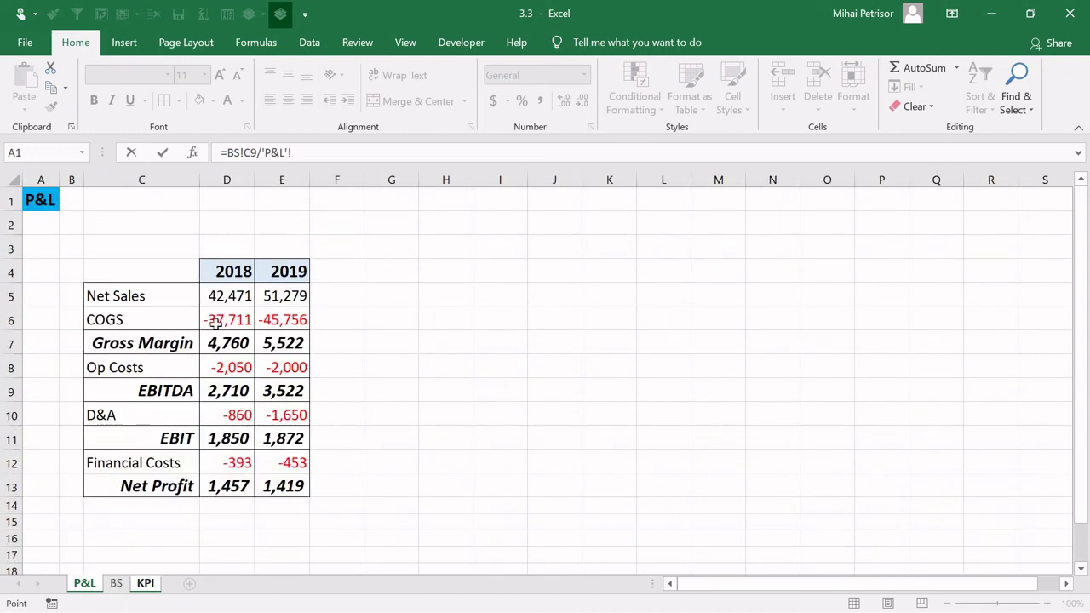
{"action": "left_click", "coordinate": [228, 297]}
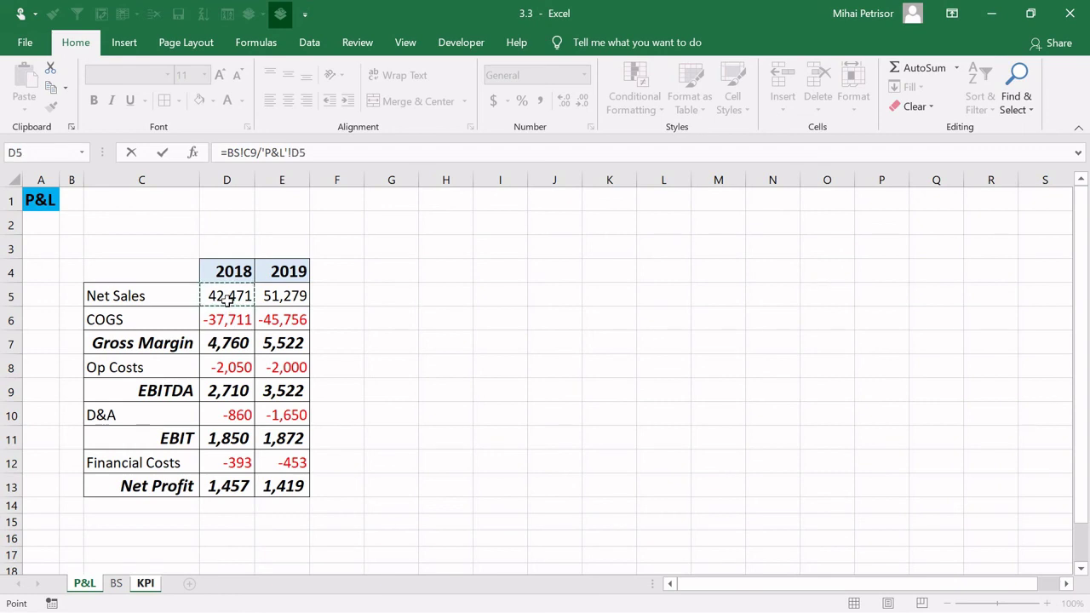
{"action": "key", "text": "Return"}
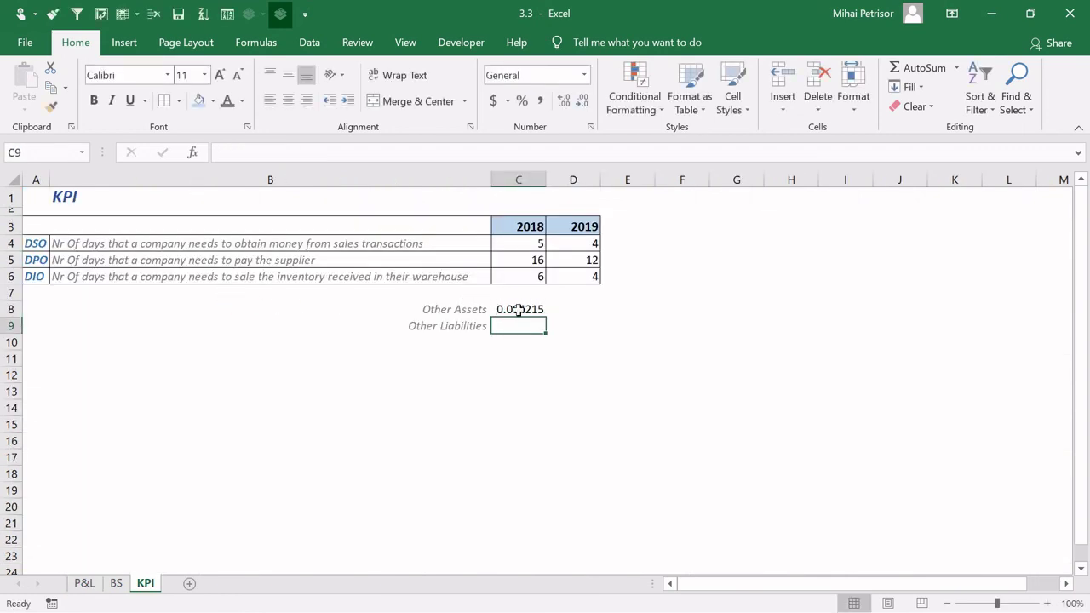
Format the 2018 Other Assets ratio in C8 as a percentage with two decimals and copy it across to D8.
{"action": "left_click", "coordinate": [518, 309]}
{"action": "left_click", "coordinate": [522, 101]}
{"action": "left_click", "coordinate": [563, 101]}
{"action": "left_click", "coordinate": [563, 100]}
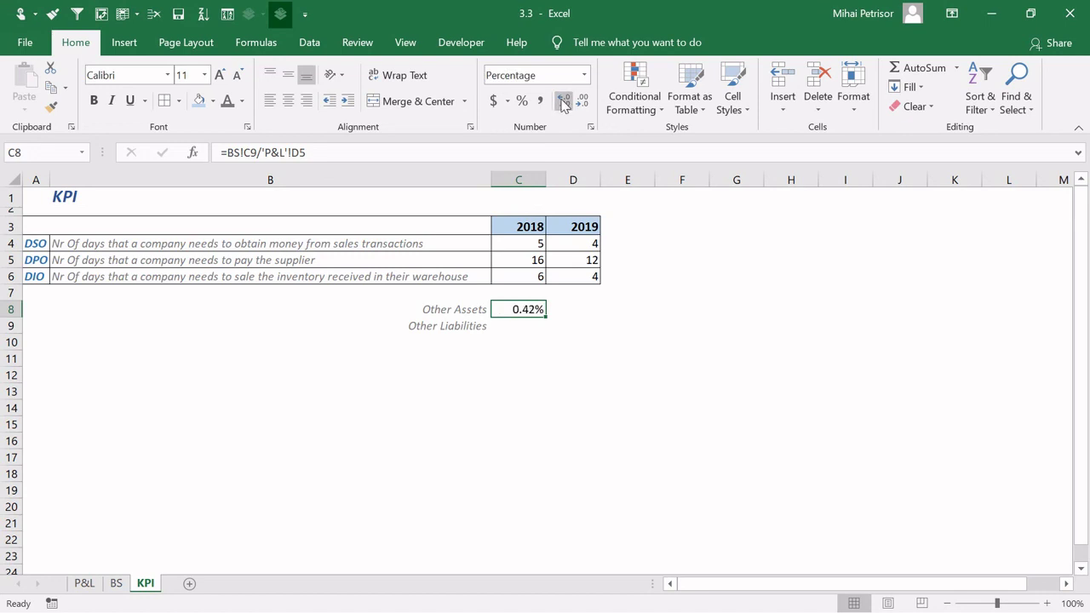
{"action": "left_click_drag", "start_coordinate": [549, 315], "coordinate": [574, 322]}
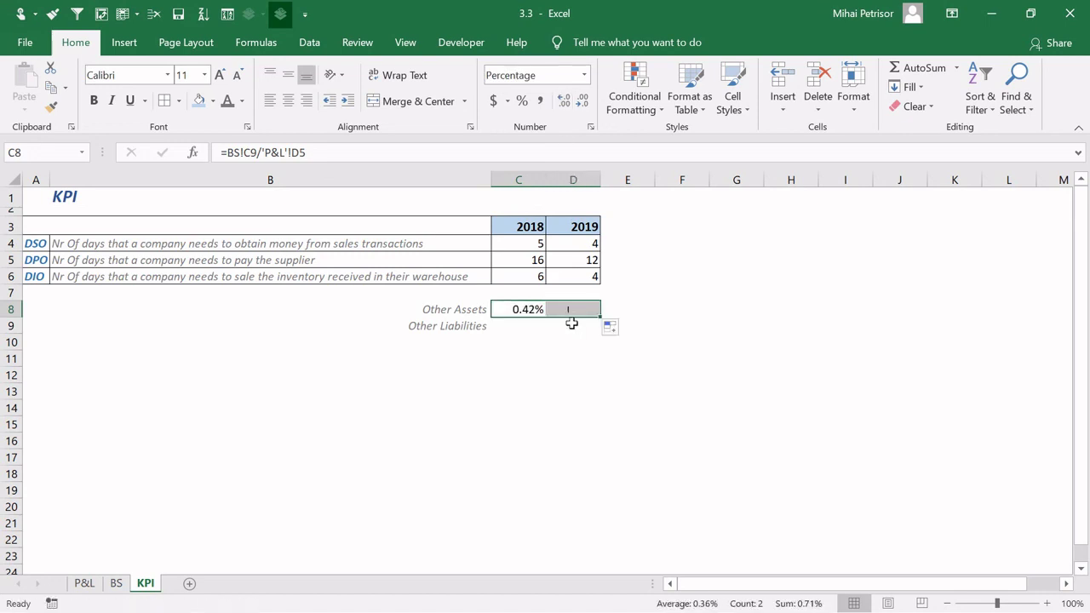
Calculate 2018 Other Liabilities in C9 as a share of Net Sales, using =BS!C16/'P&L'!D5.
{"action": "left_click", "coordinate": [528, 324]}
{"action": "type", "text": "="}
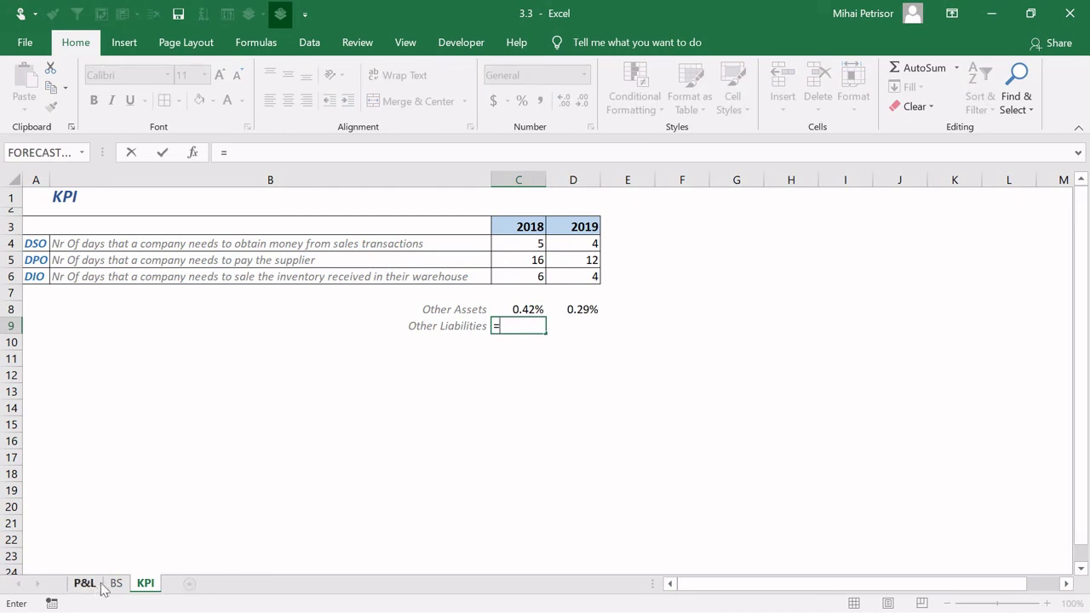
{"action": "left_click", "coordinate": [116, 583]}
{"action": "left_click", "coordinate": [227, 517]}
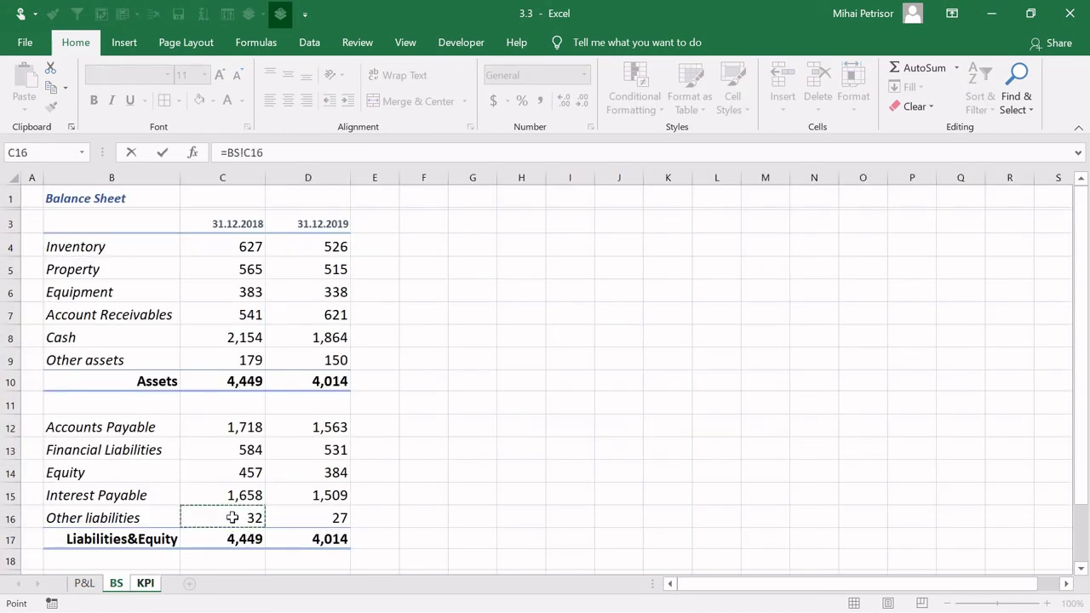
{"action": "type", "text": "/"}
{"action": "left_click", "coordinate": [85, 583]}
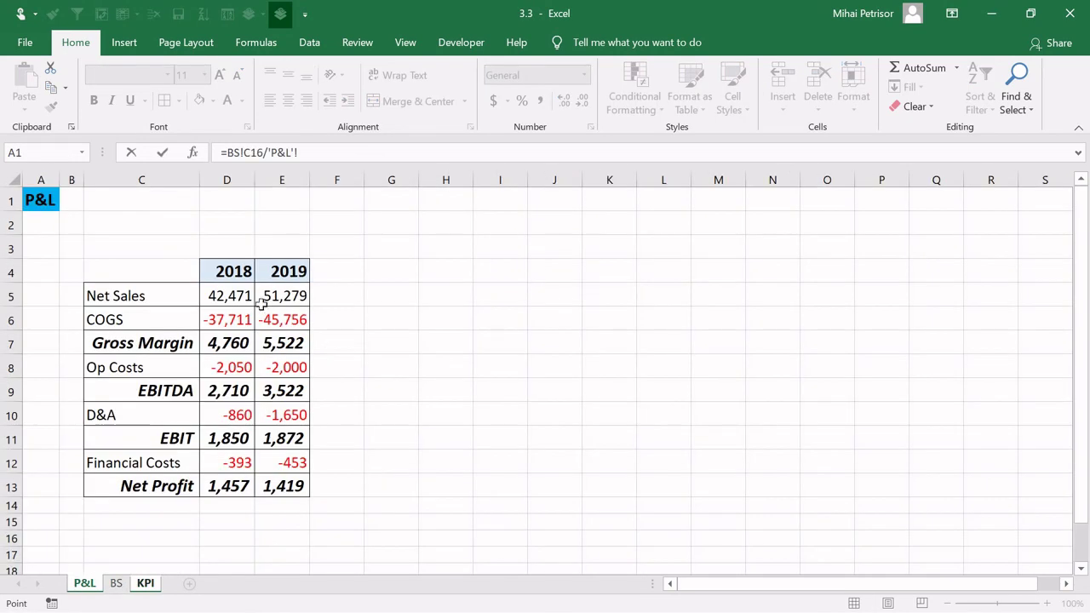
{"action": "left_click", "coordinate": [230, 297]}
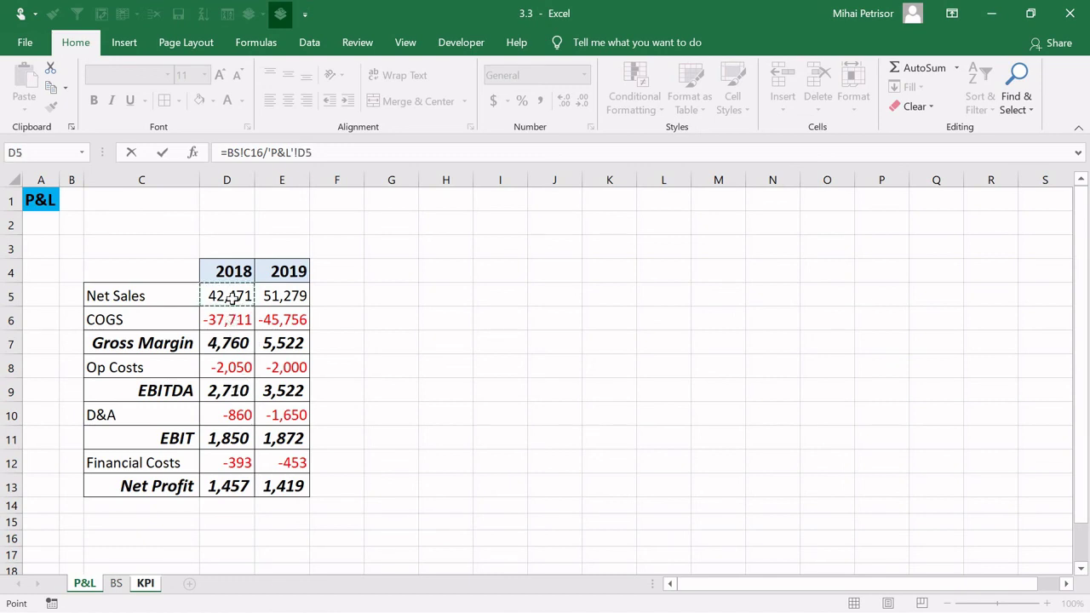
{"action": "key", "text": "Return"}
Copy the Other Liabilities formula from C9 to D9 and format both cells as percentages with two decimals.
{"action": "left_click", "coordinate": [517, 328]}
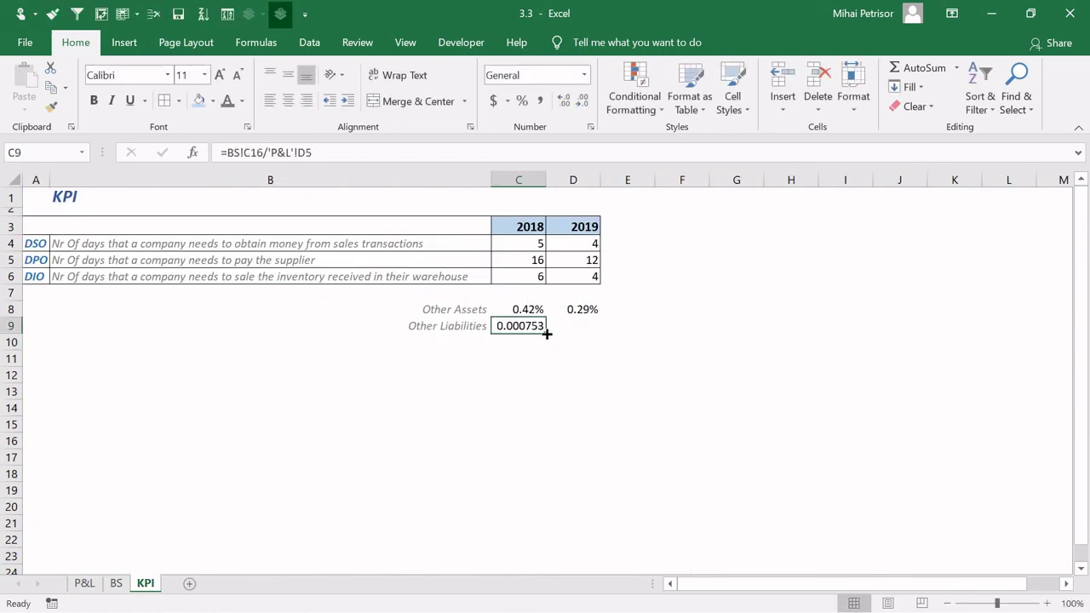
{"action": "left_click_drag", "start_coordinate": [546, 334], "coordinate": [599, 333]}
{"action": "left_click", "coordinate": [523, 98]}
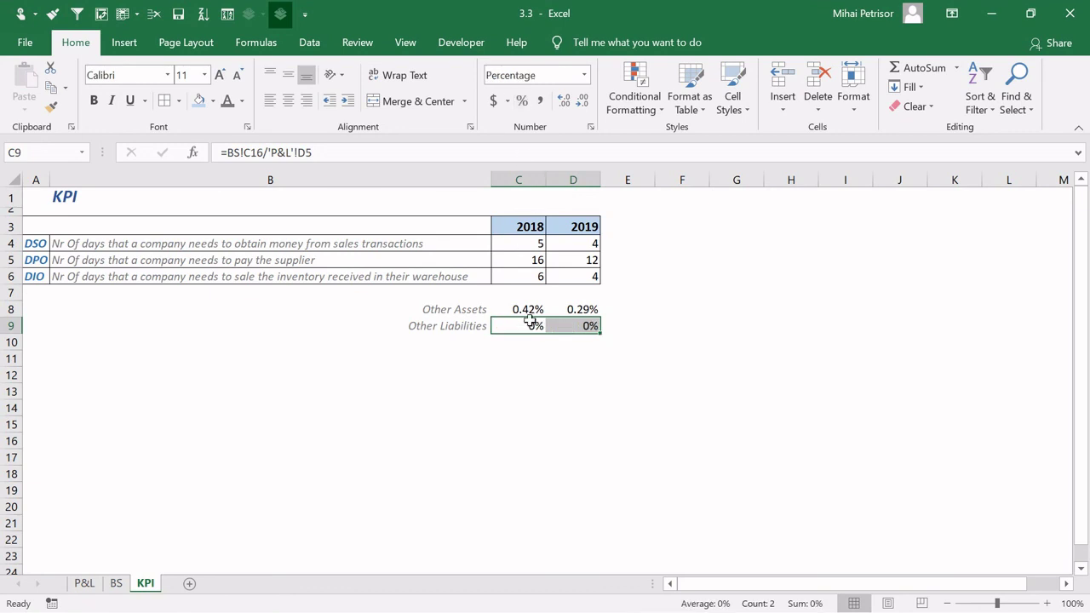
{"action": "left_click", "coordinate": [563, 100]}
{"action": "left_click", "coordinate": [563, 100]}
{"action": "left_click", "coordinate": [514, 374]}
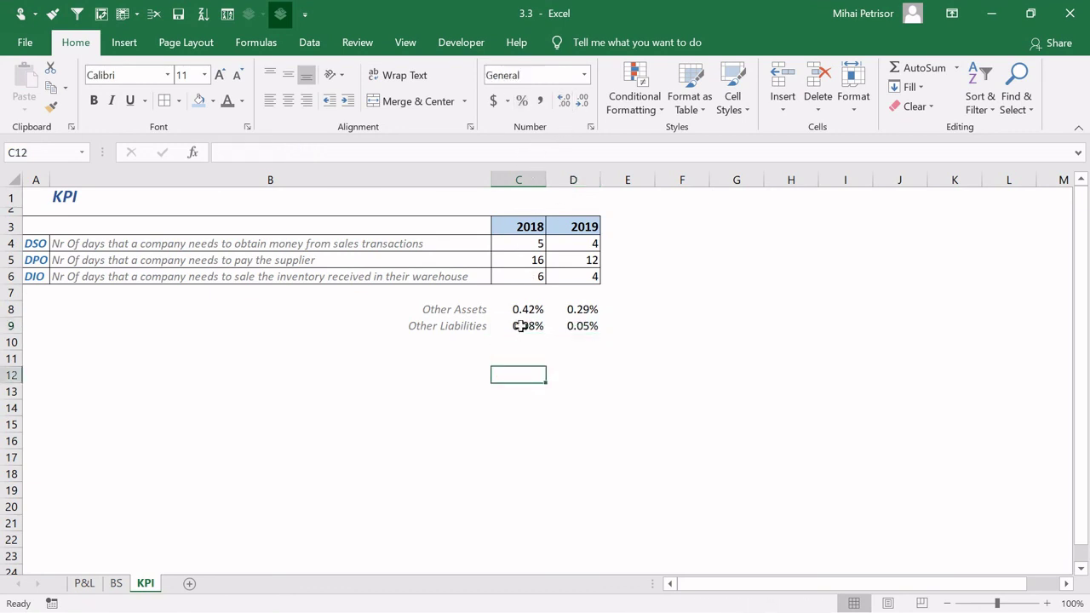
{"action": "left_click_drag", "start_coordinate": [523, 312], "coordinate": [526, 330]}
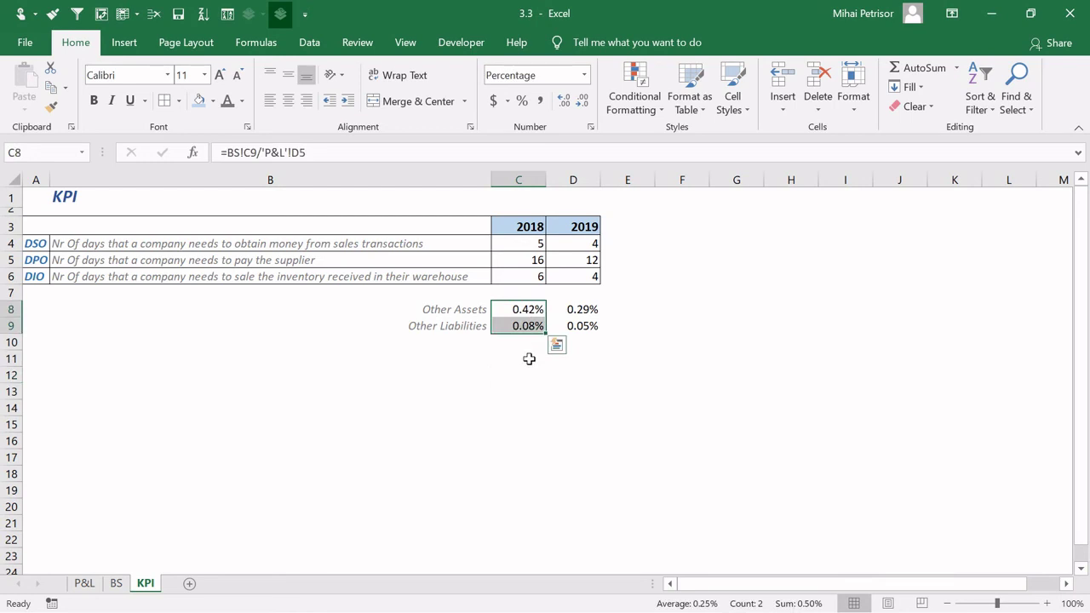
{"action": "left_click", "coordinate": [529, 358]}
{"action": "left_click", "coordinate": [585, 310]}
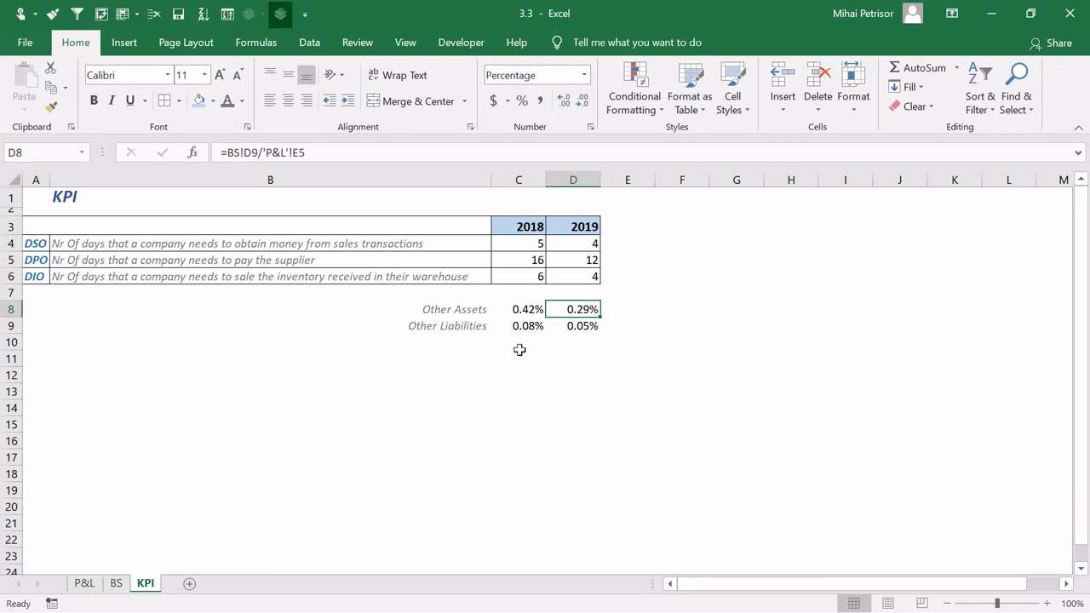
{"action": "left_click", "coordinate": [525, 310]}
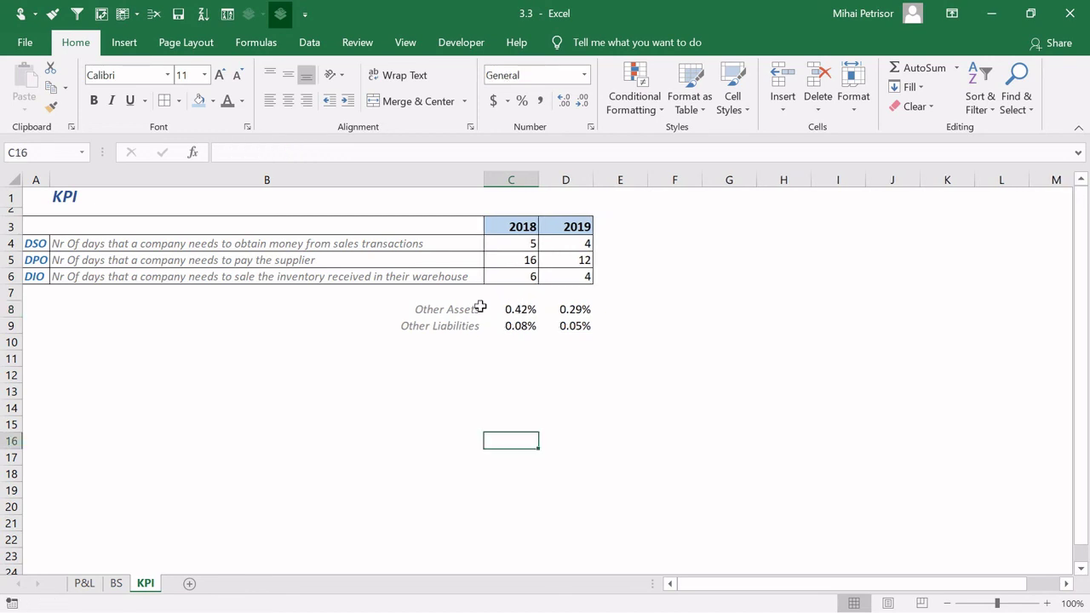
Apply all borders to the Other Assets and Other Liabilities rows, covering cells B8 to D9.
{"action": "left_click_drag", "start_coordinate": [479, 309], "coordinate": [584, 333]}
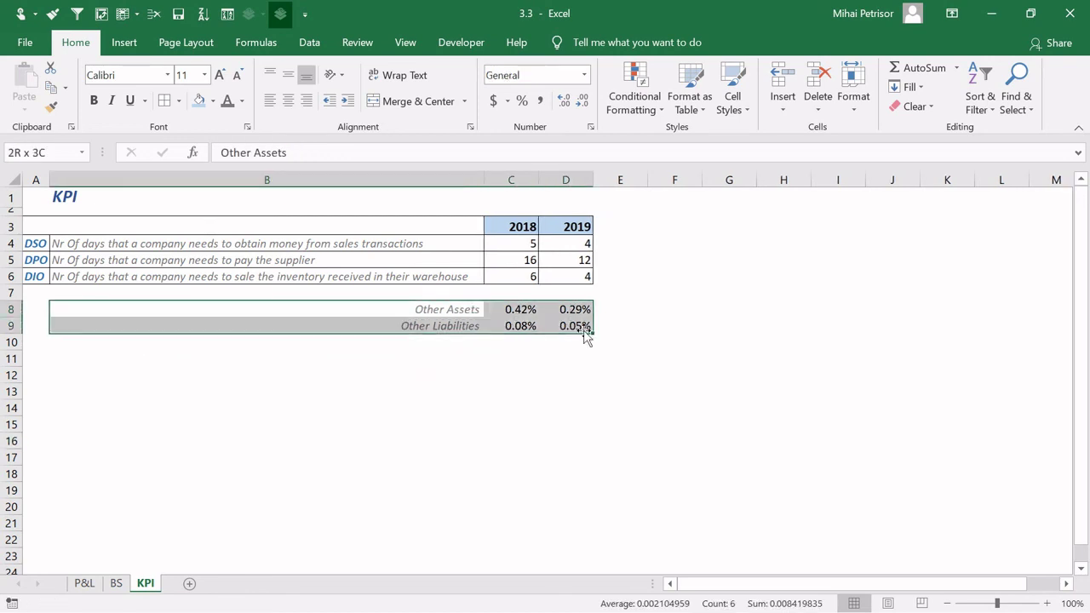
{"action": "left_click", "coordinate": [179, 101]}
{"action": "left_click", "coordinate": [198, 251]}
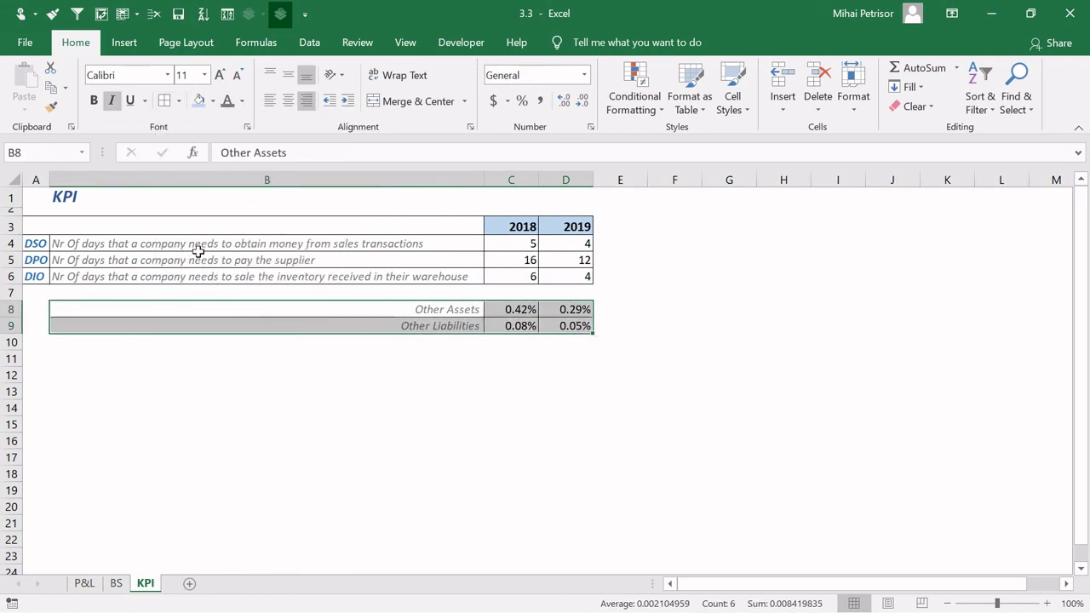
{"action": "left_click", "coordinate": [536, 440]}
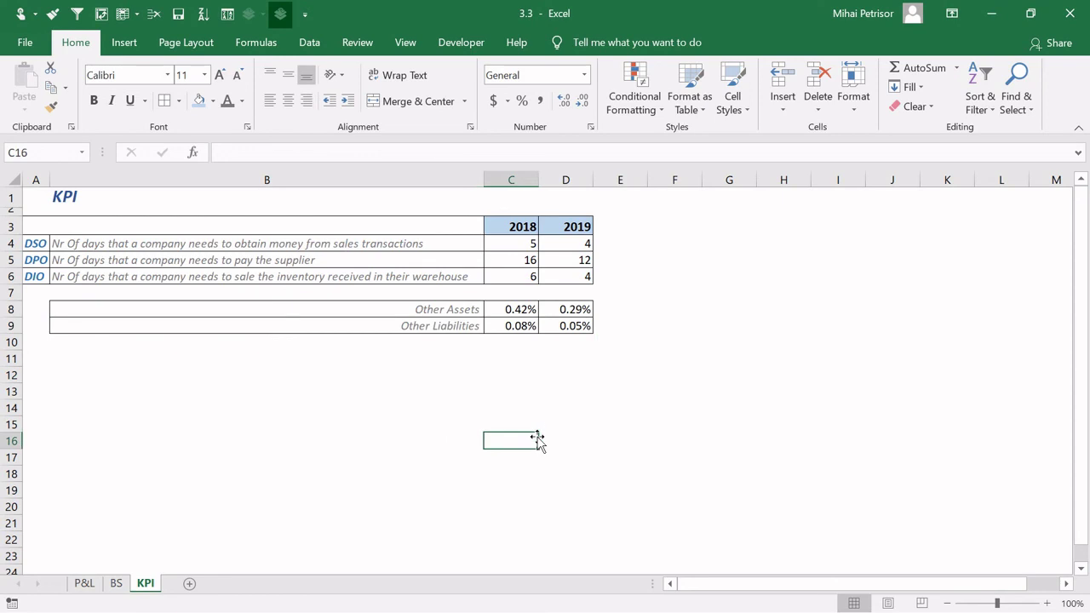
{"action": "left_click", "coordinate": [275, 372]}
{"action": "left_click", "coordinate": [516, 361]}
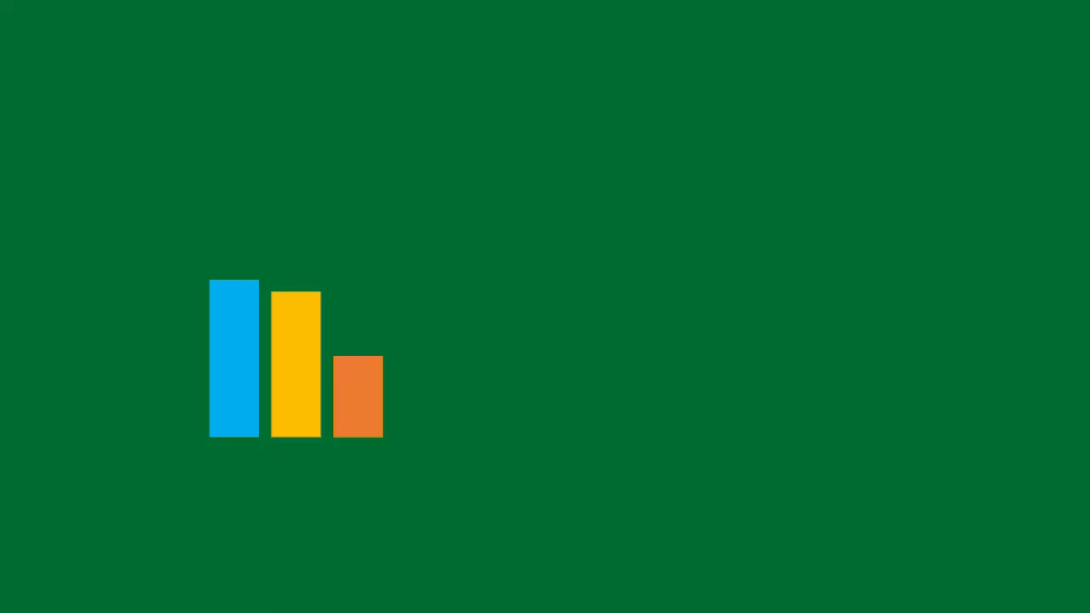